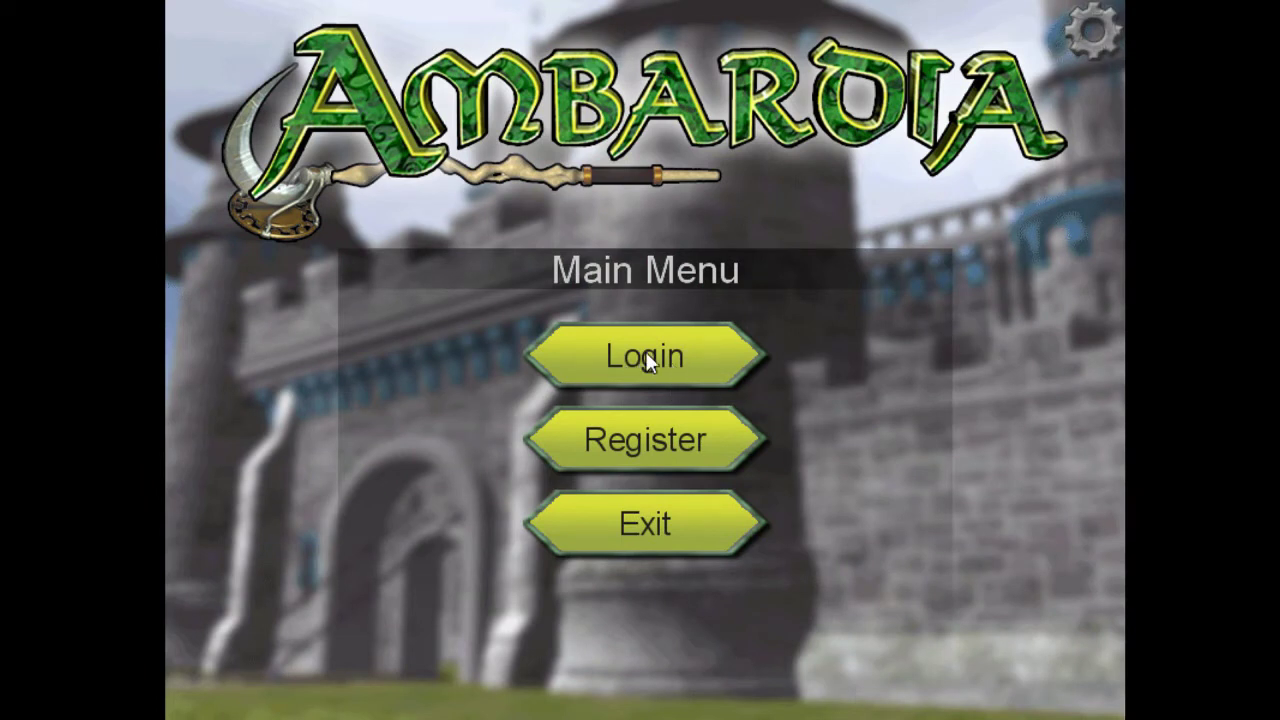
Step: Log in from the main menu and walk the character north along the stone path through the arched mountainside door
click(523, 578)
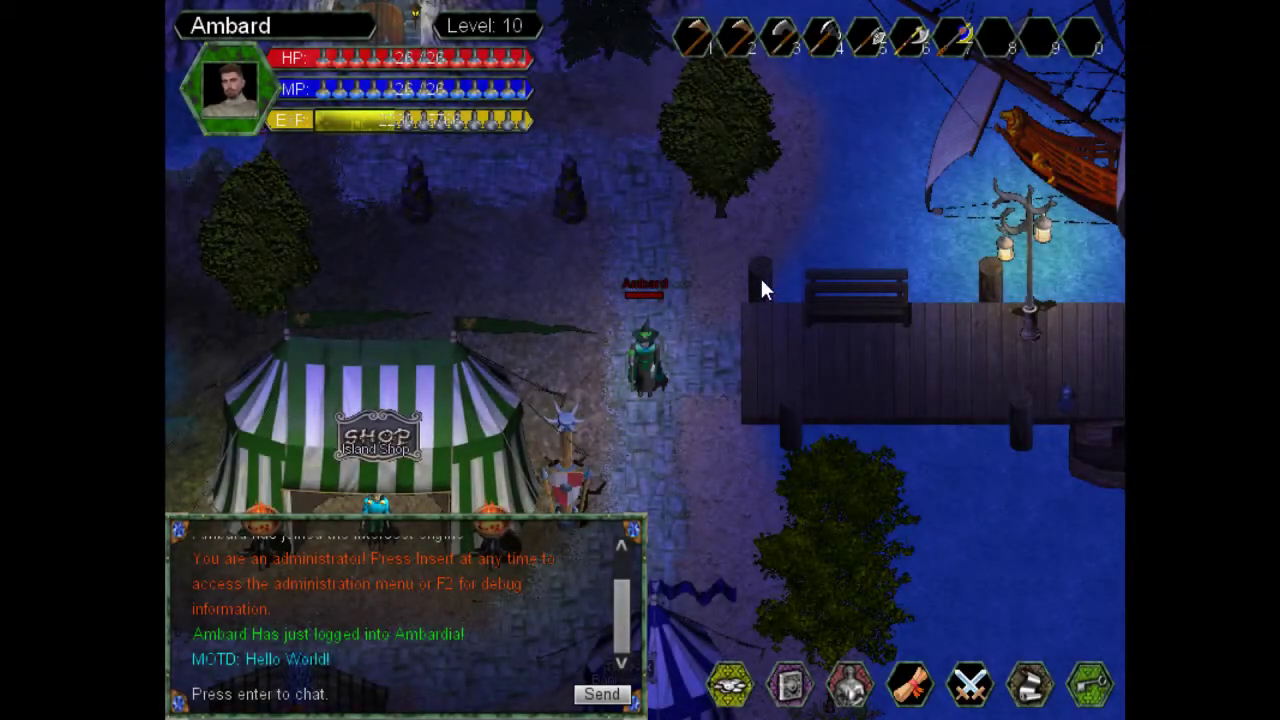
click(659, 456)
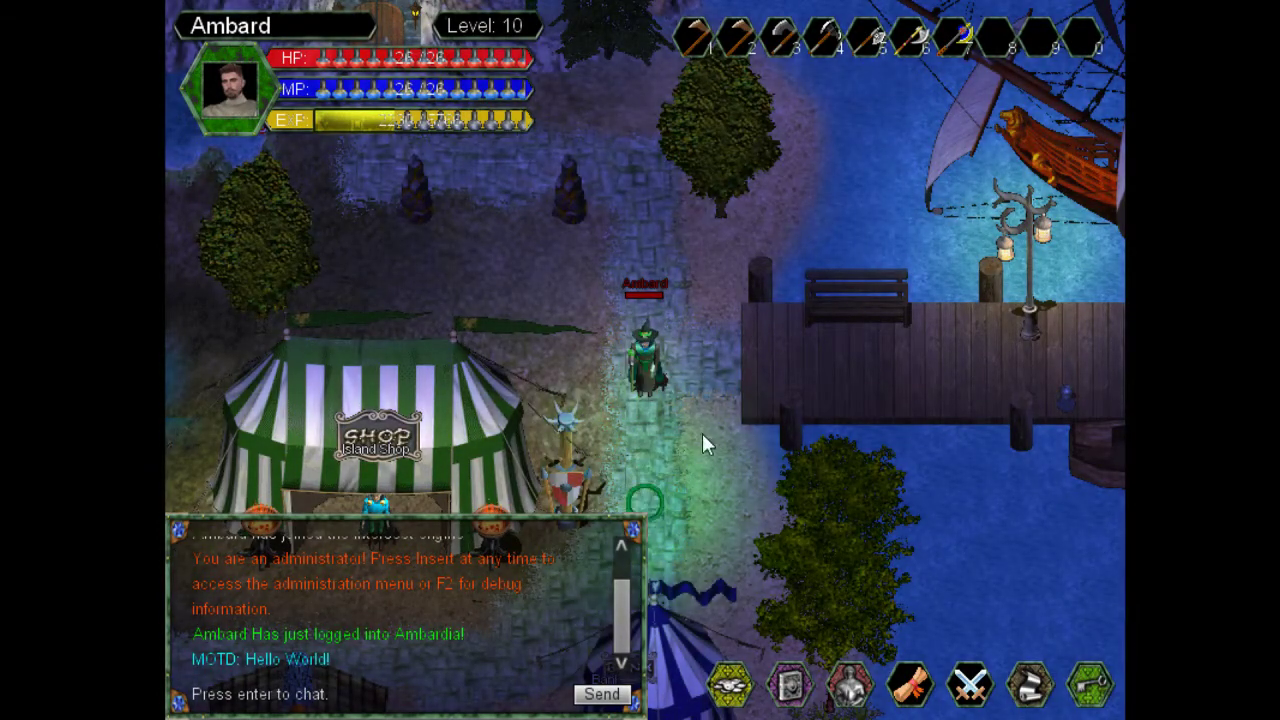
key(w)
key(a)
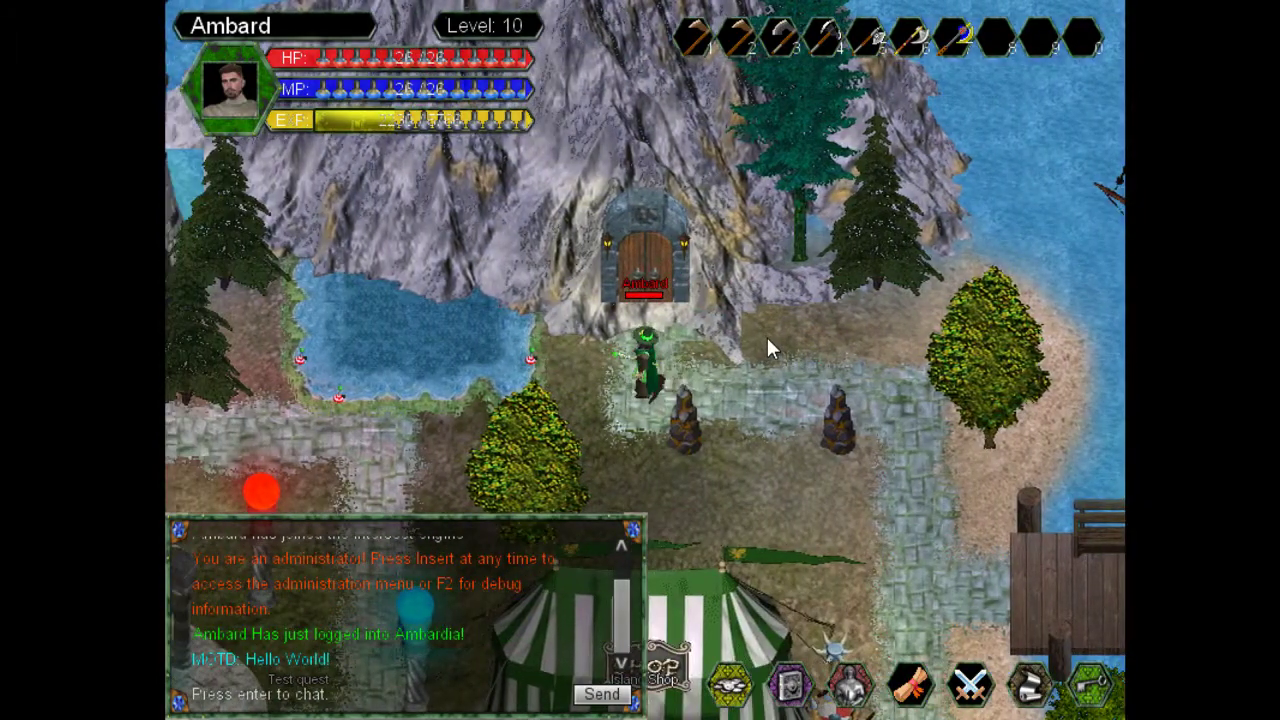
key(w)
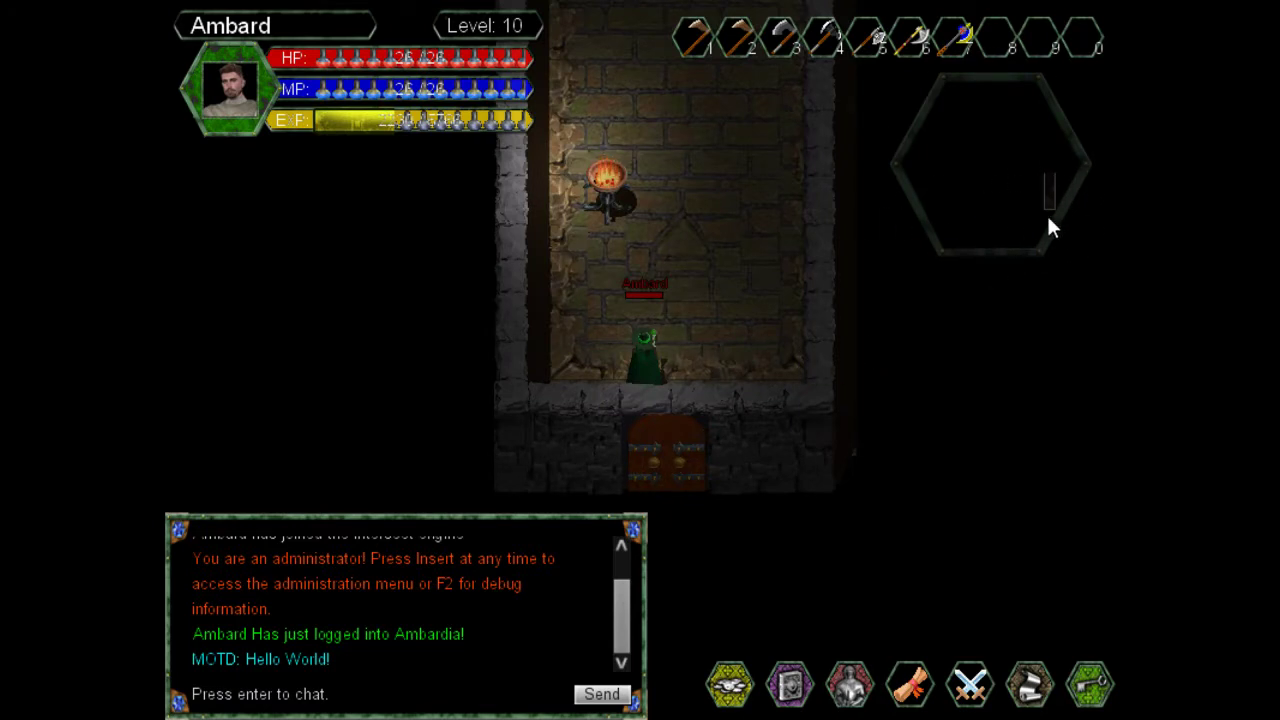
Step: Walk the character north up the dungeon's entrance corridor, past the fire braziers, to the edge of the green-lit room
key(Up)
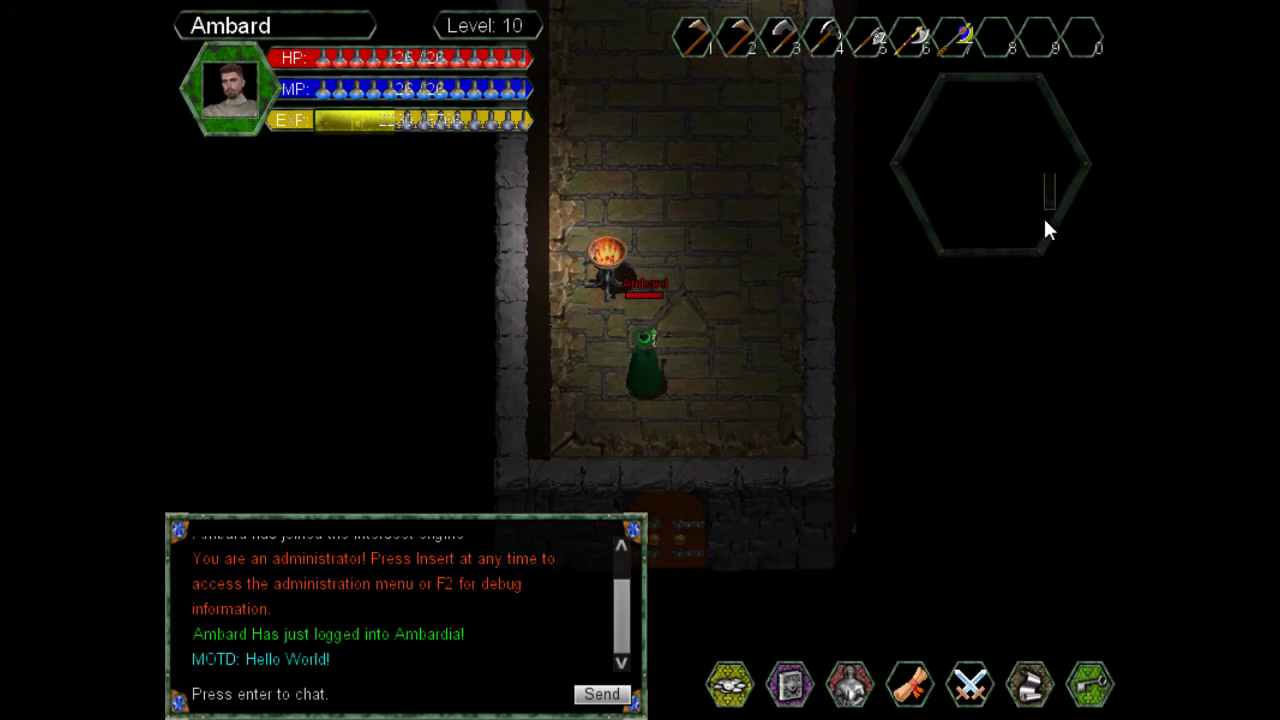
key(Right)
key(Up)
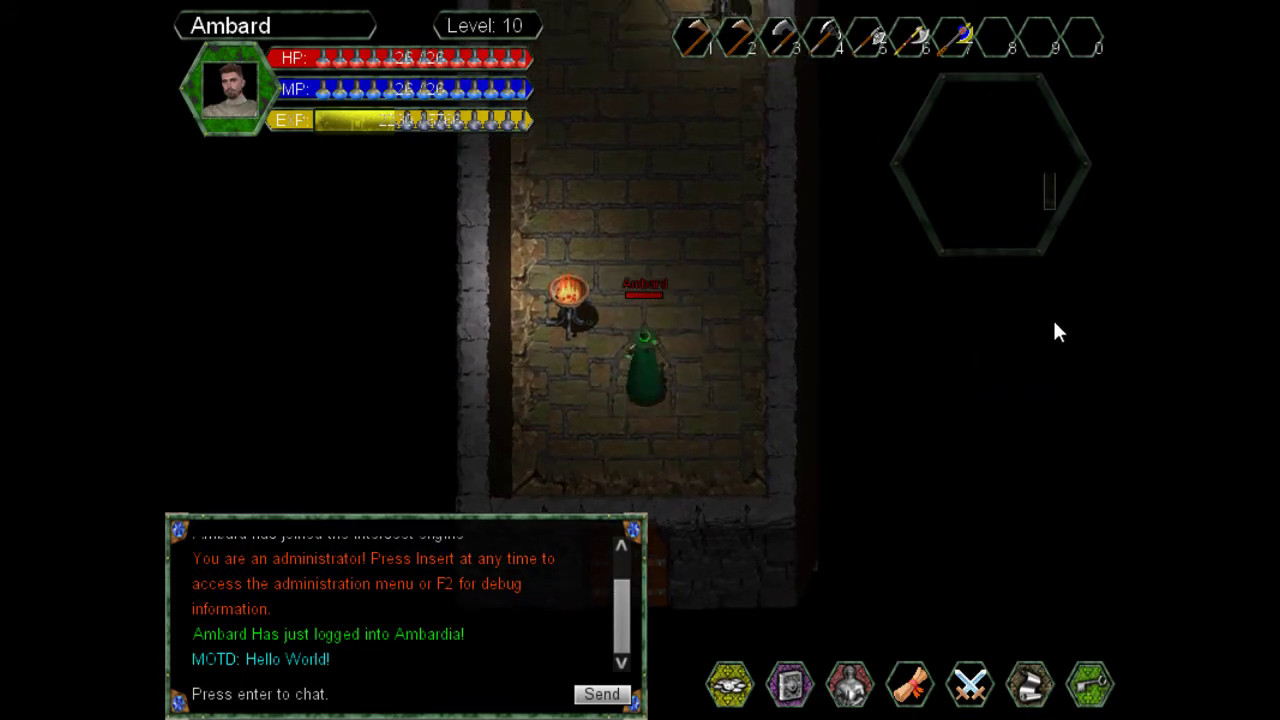
key(Up)
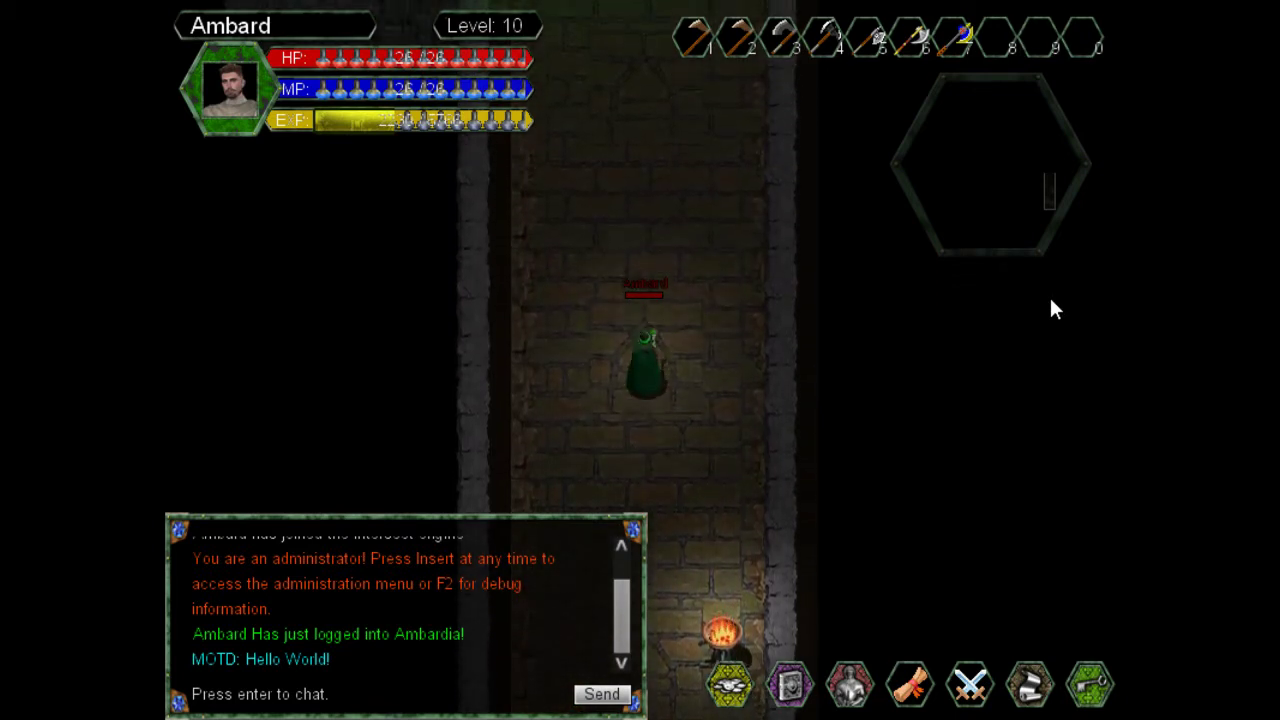
key(Up)
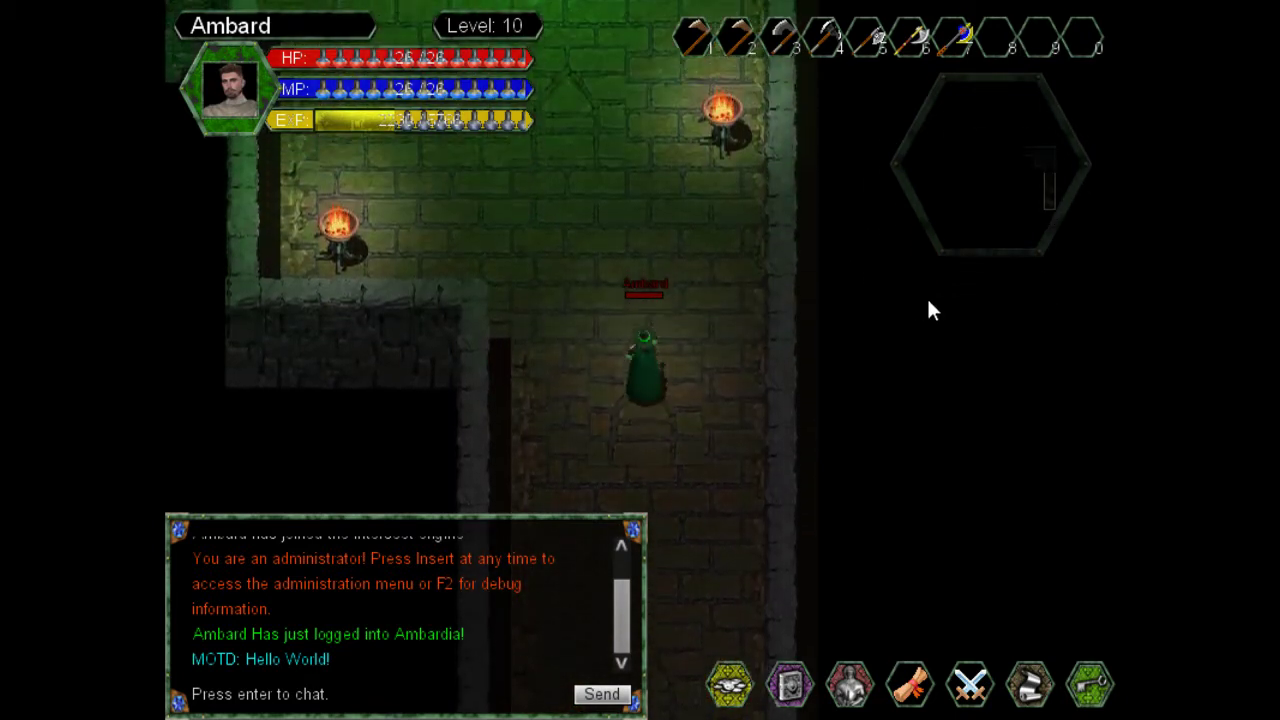
Step: Cross the green-lit room to the northwest, past the skeletons, and enter the corridor leading west
key(Left)
key(Left)
key(Up)
key(Left)
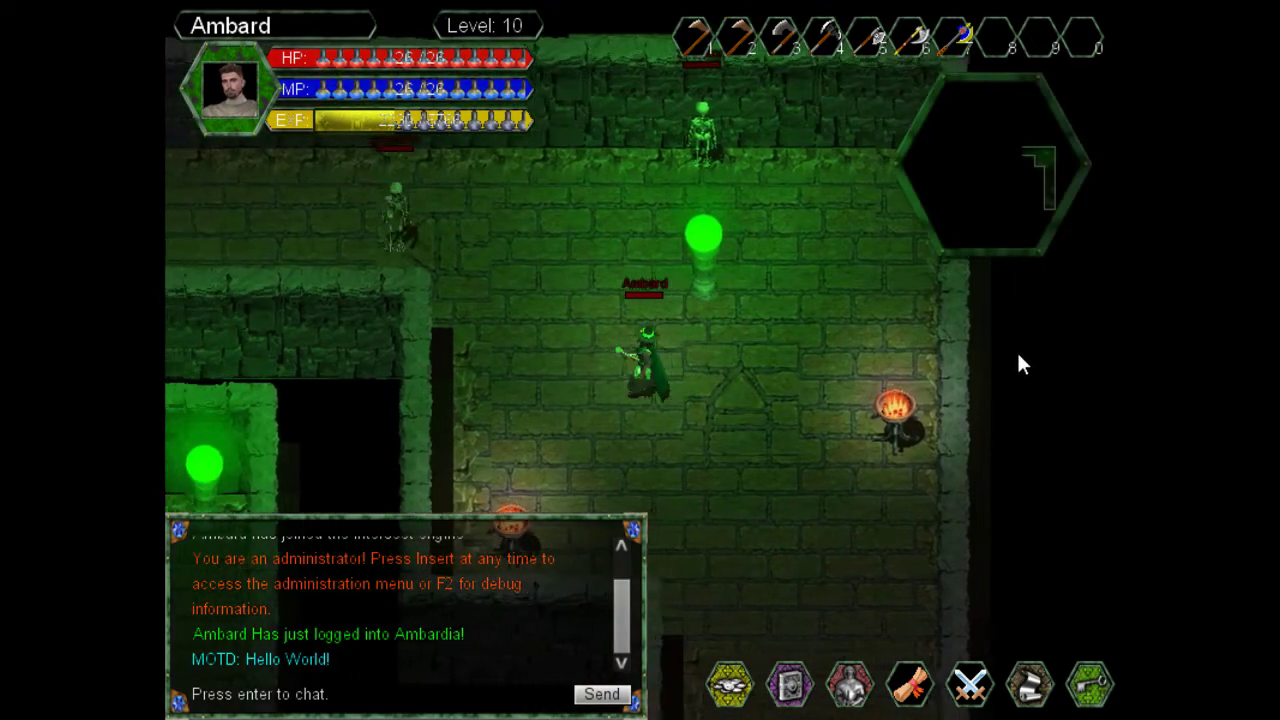
key(w)
key(a)
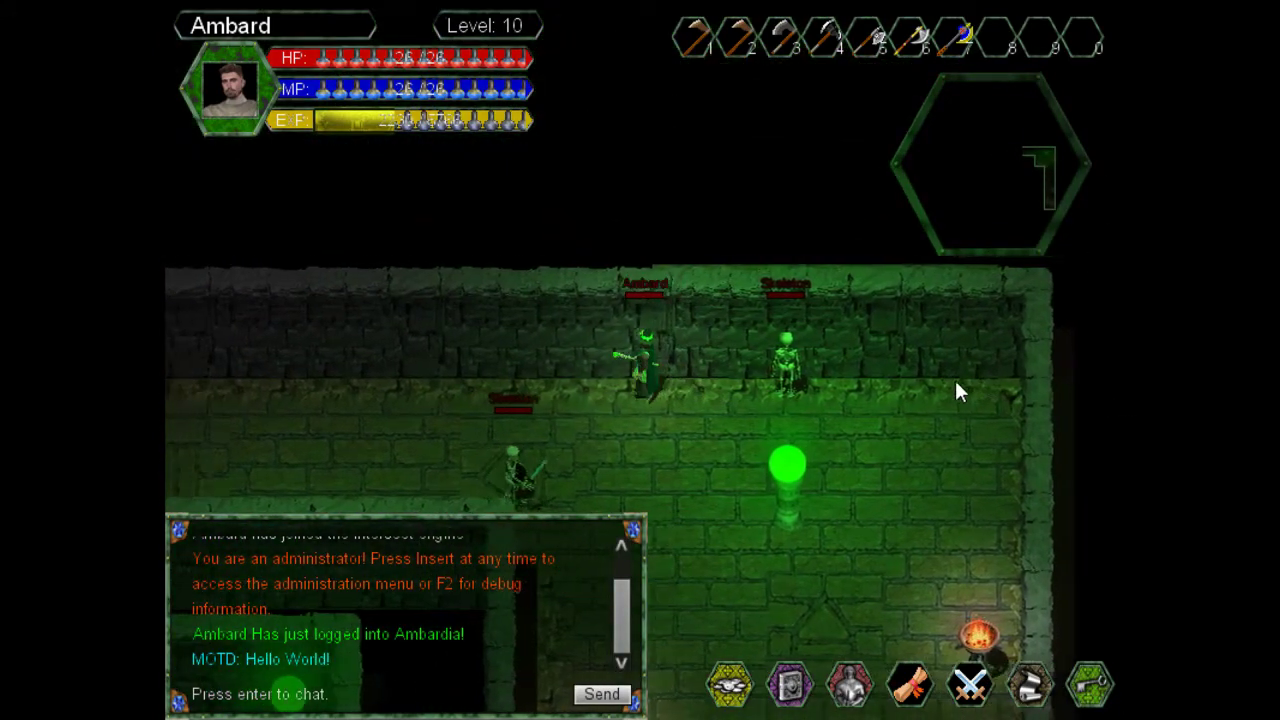
key(Left)
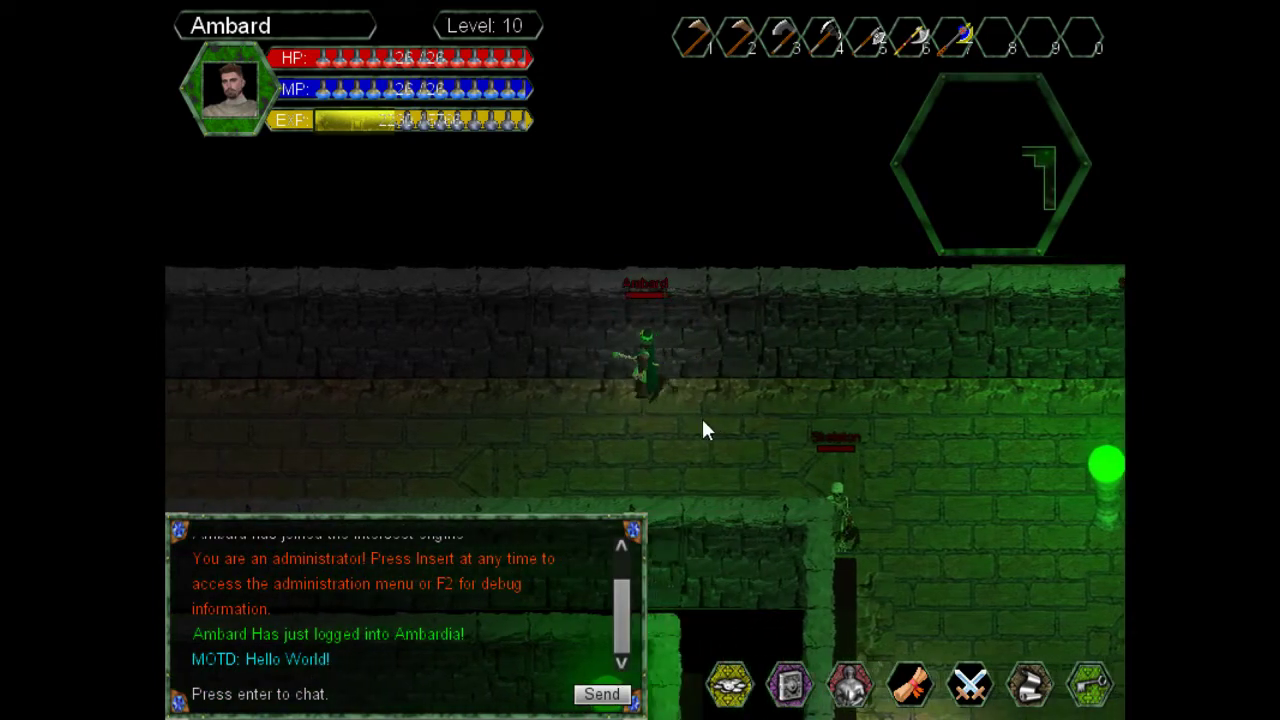
Step: Follow the corridor west to the corner brazier and turn south
key(s)
key(a)
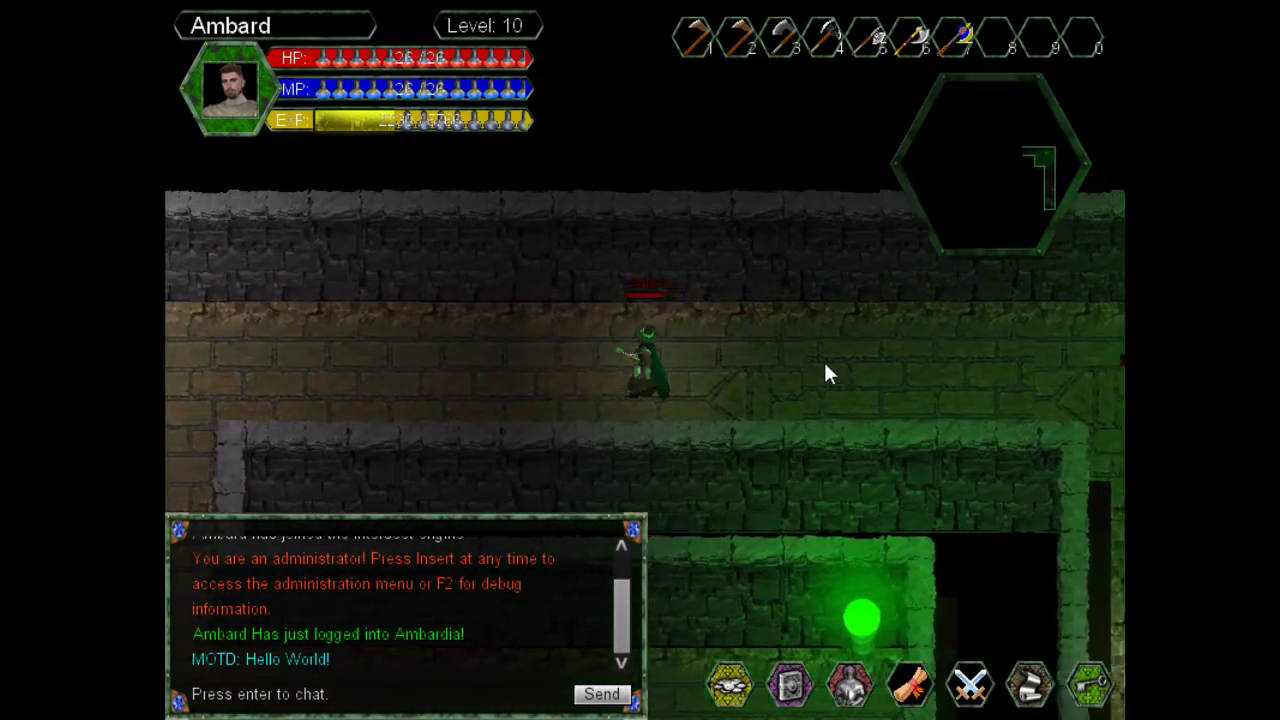
key(Left)
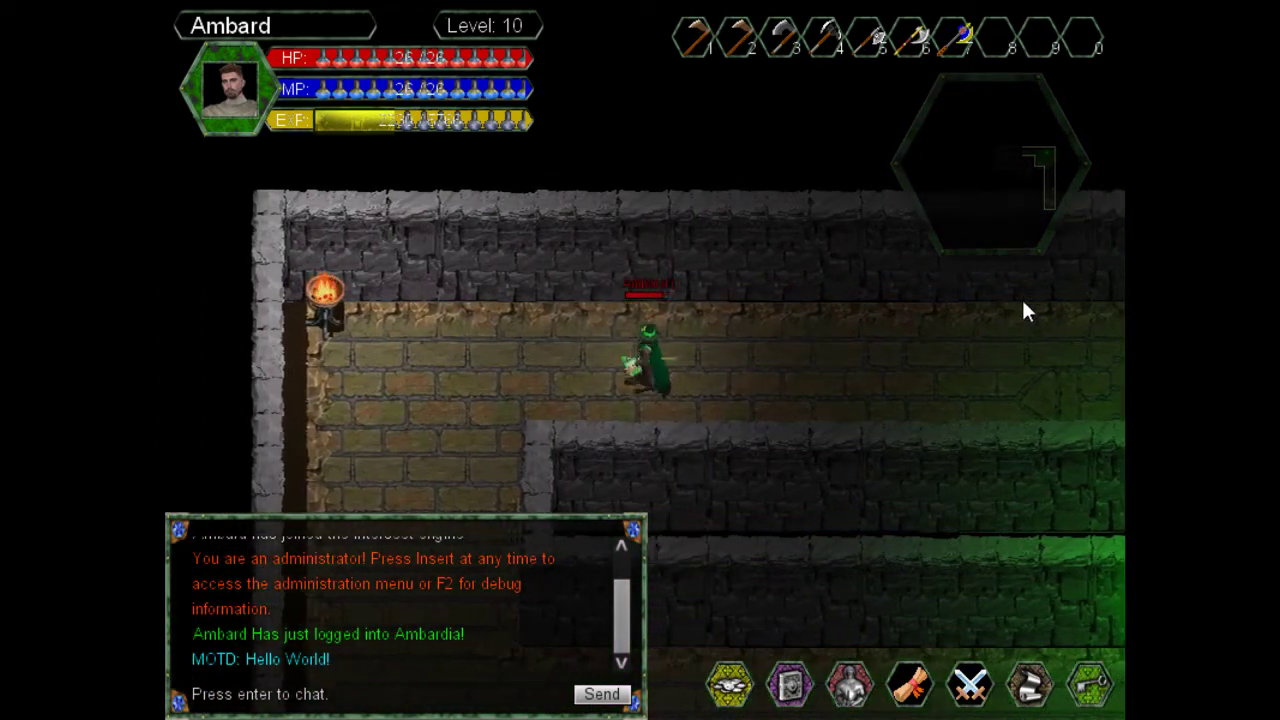
key(a)
key(s)
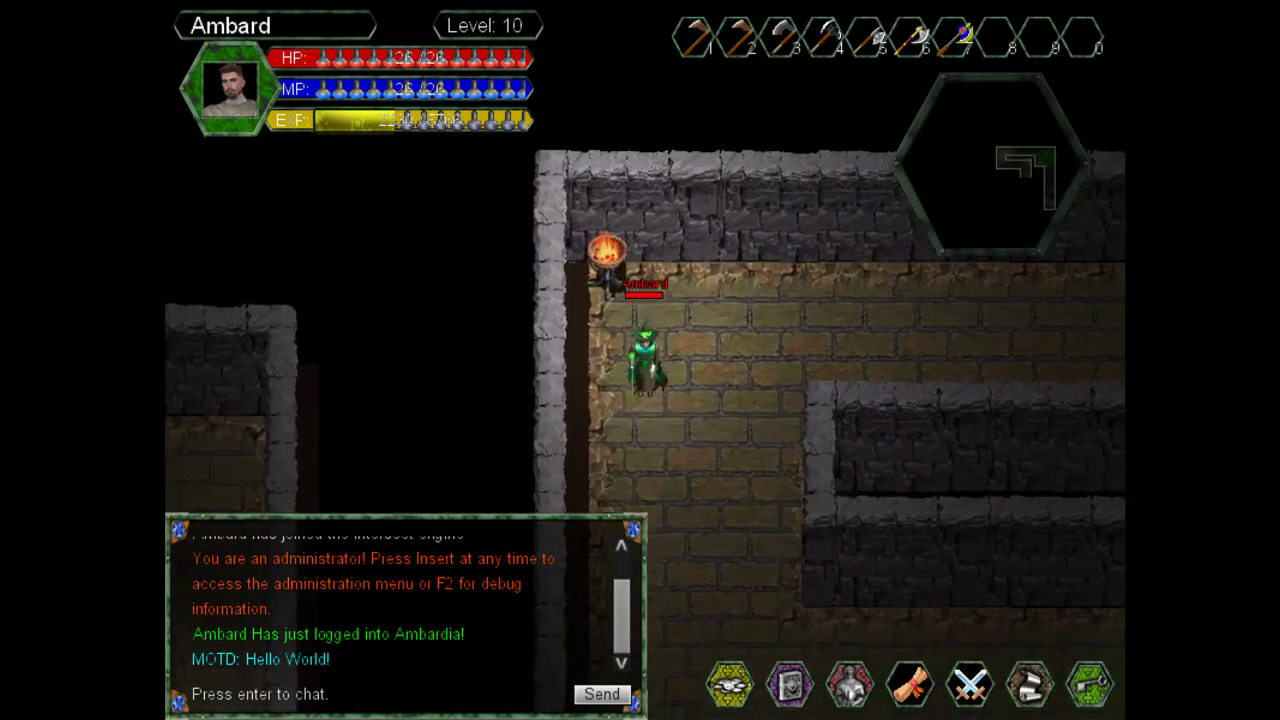
Step: Go round the wall at the passage's south end and head east to the corner with the green lamp
key(d)
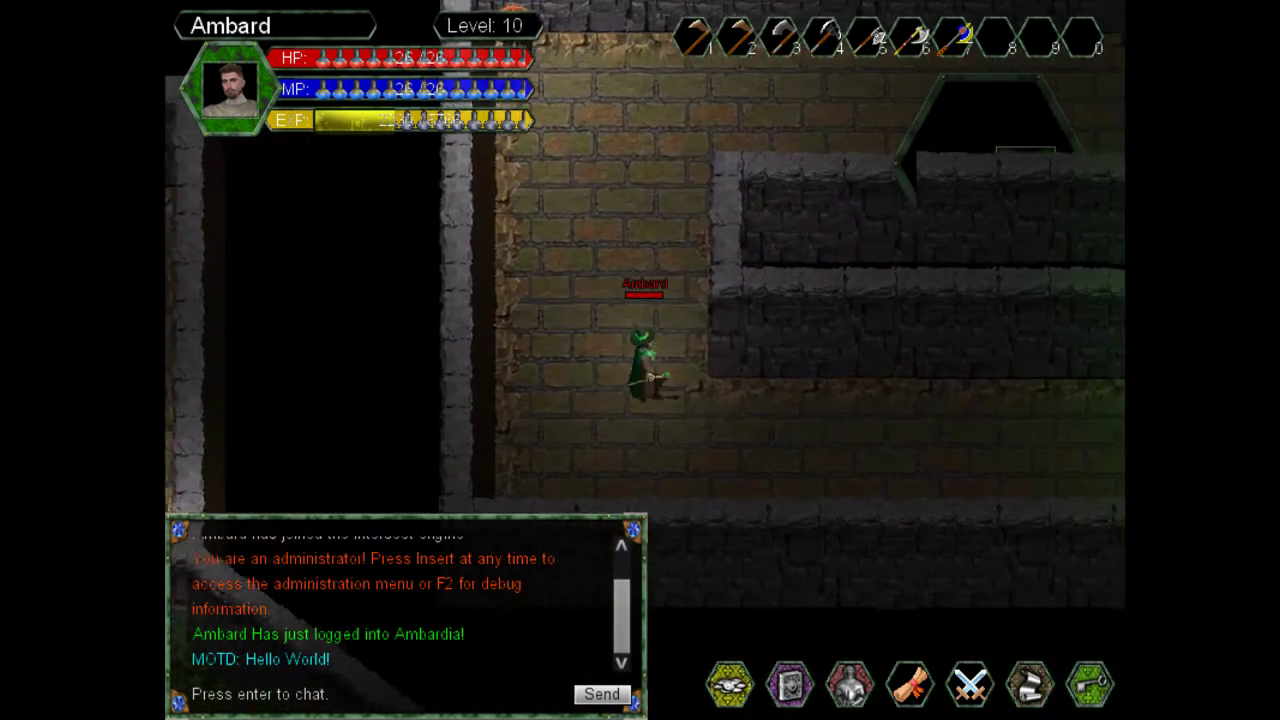
key(w)
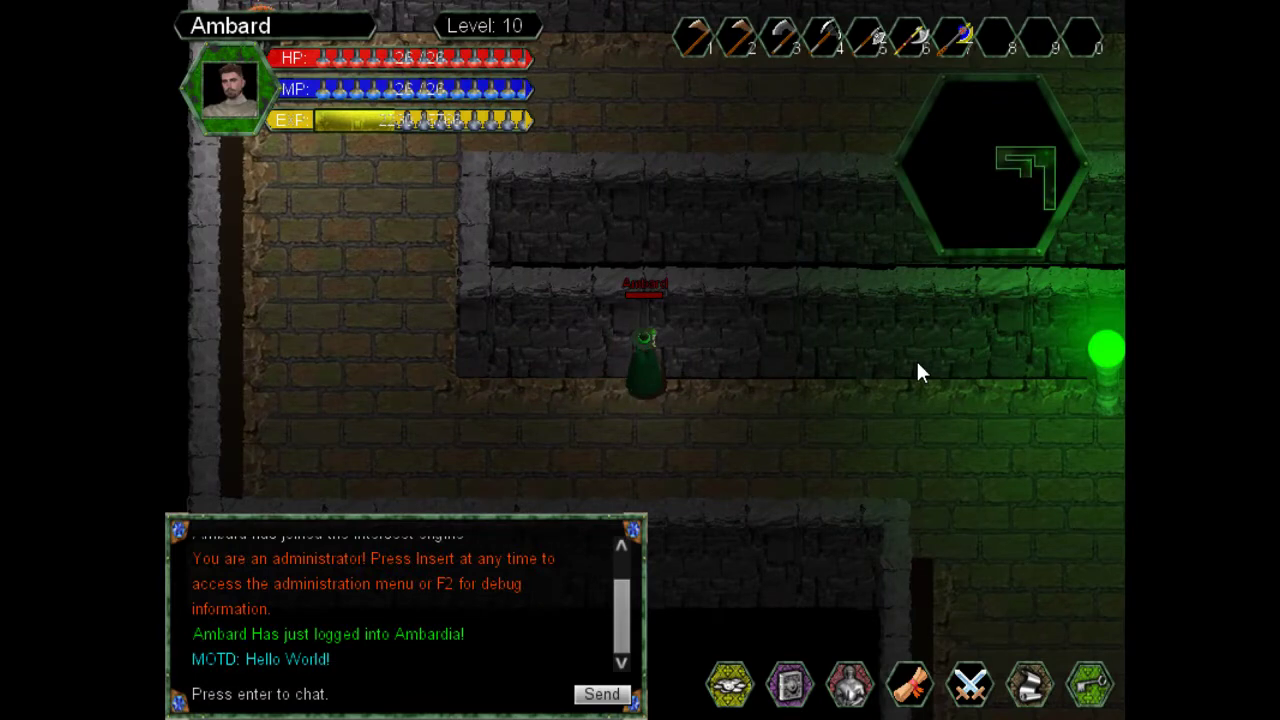
key(Left)
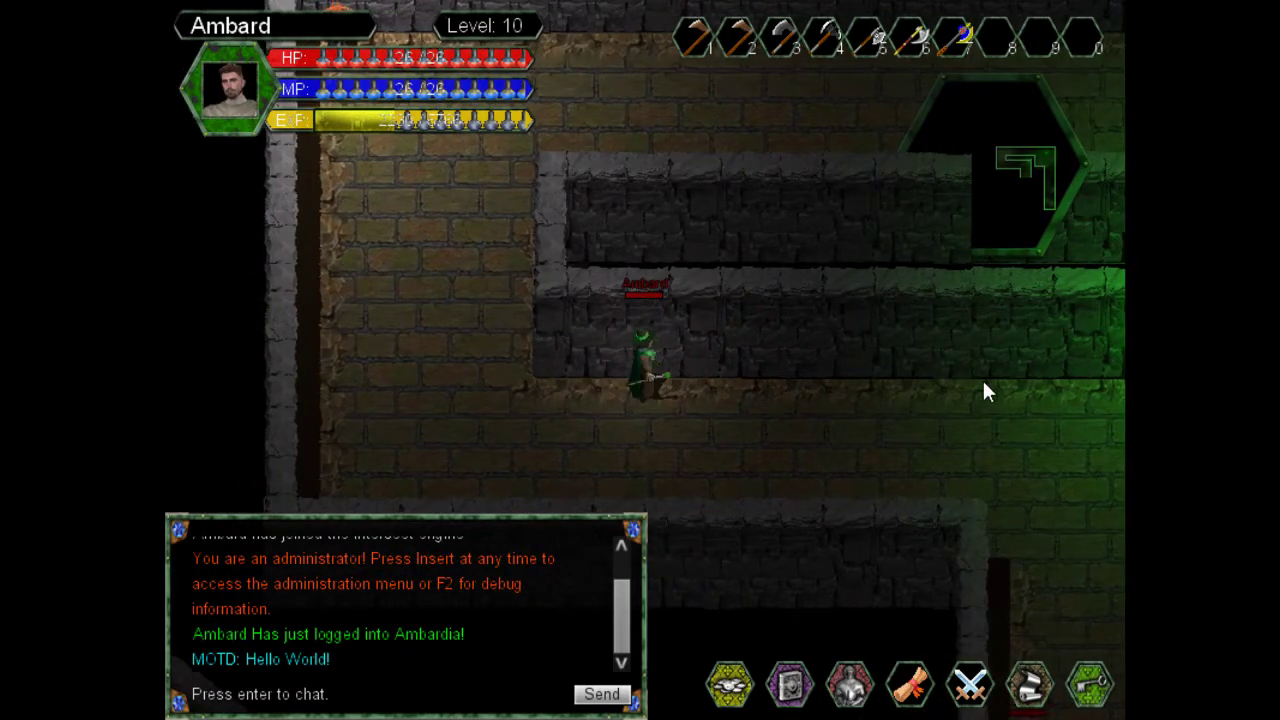
key(s)
key(d)
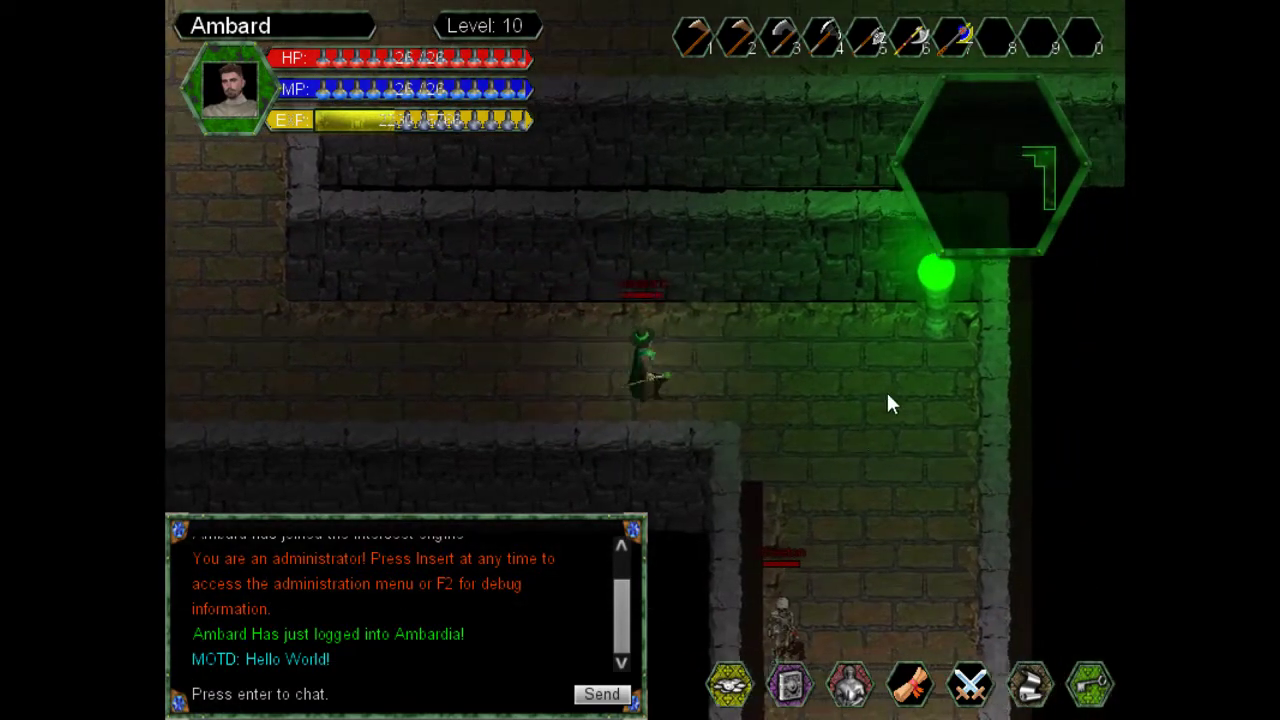
Step: Walk south from the green lamp, past the skeleton and the brazier, to the corridor's bottom corner and turn west
key(s)
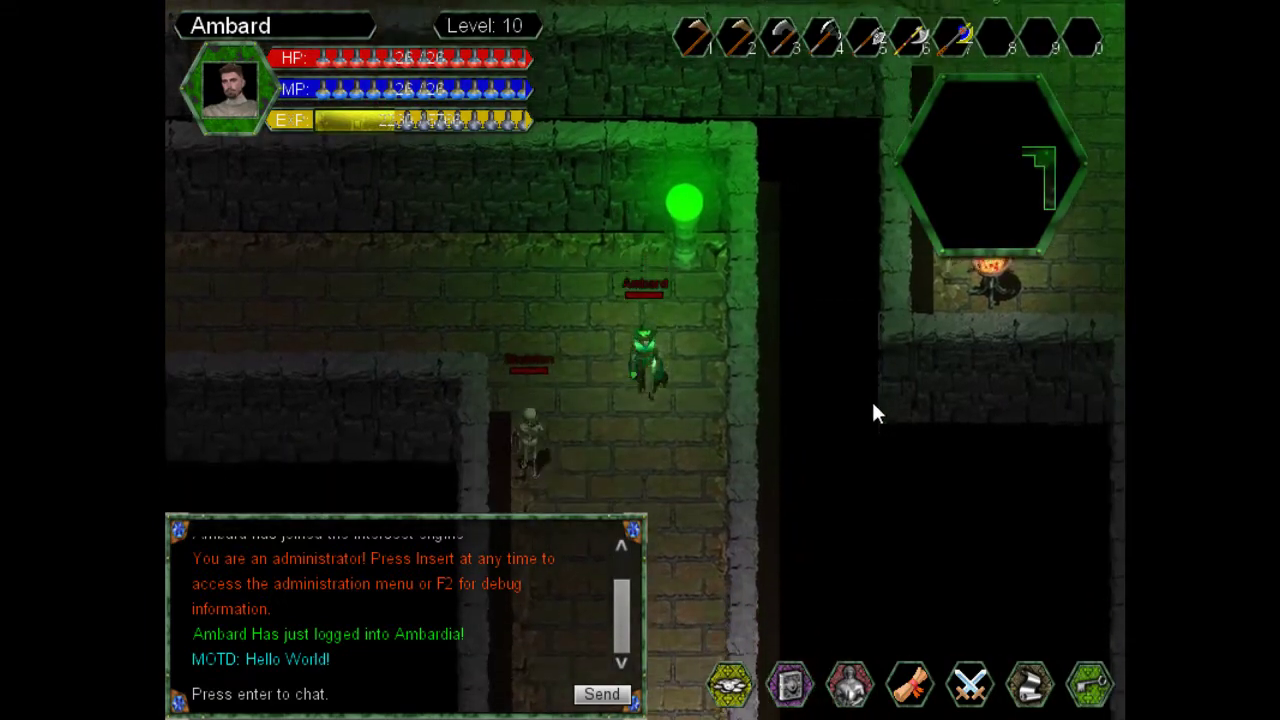
key(a)
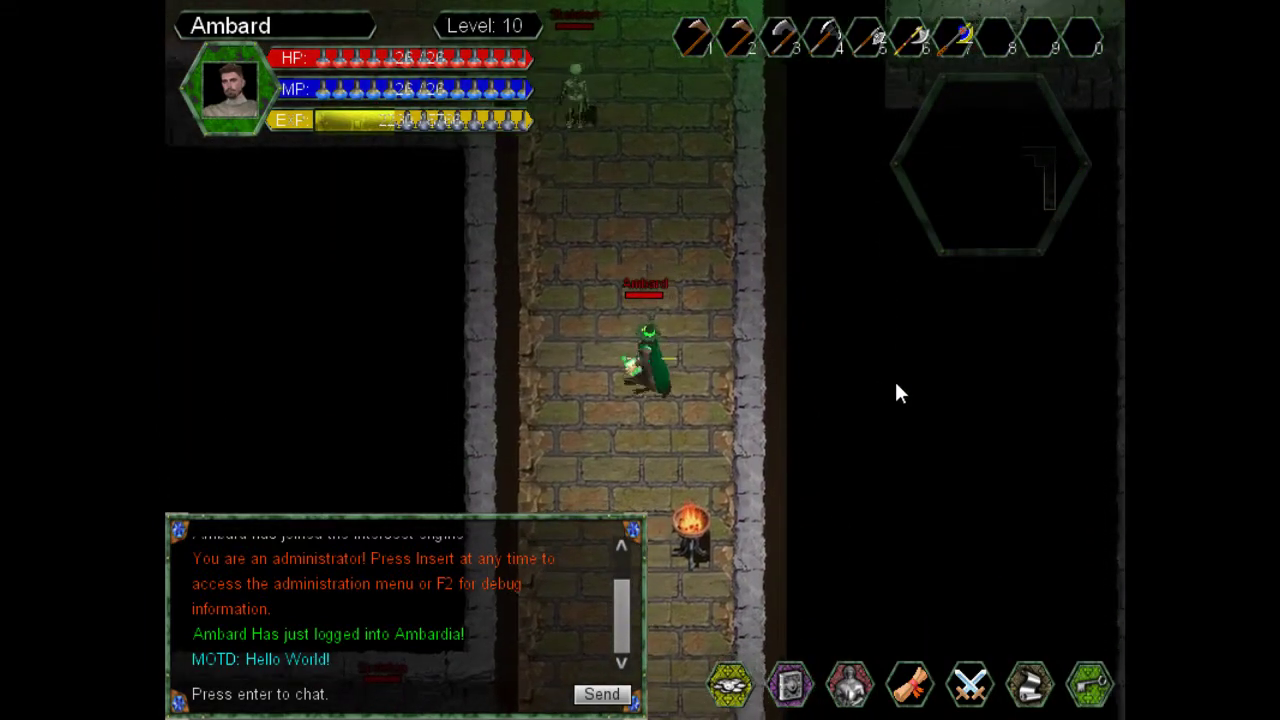
key(Right)
key(Down)
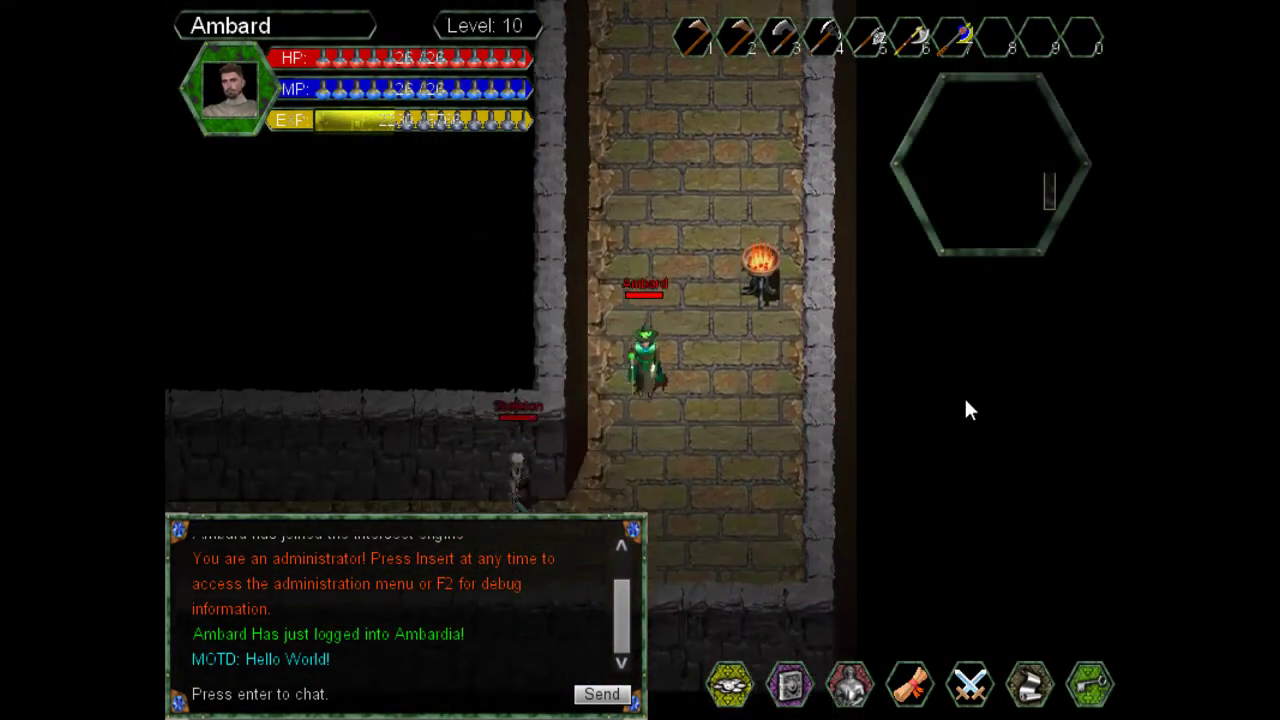
key(a)
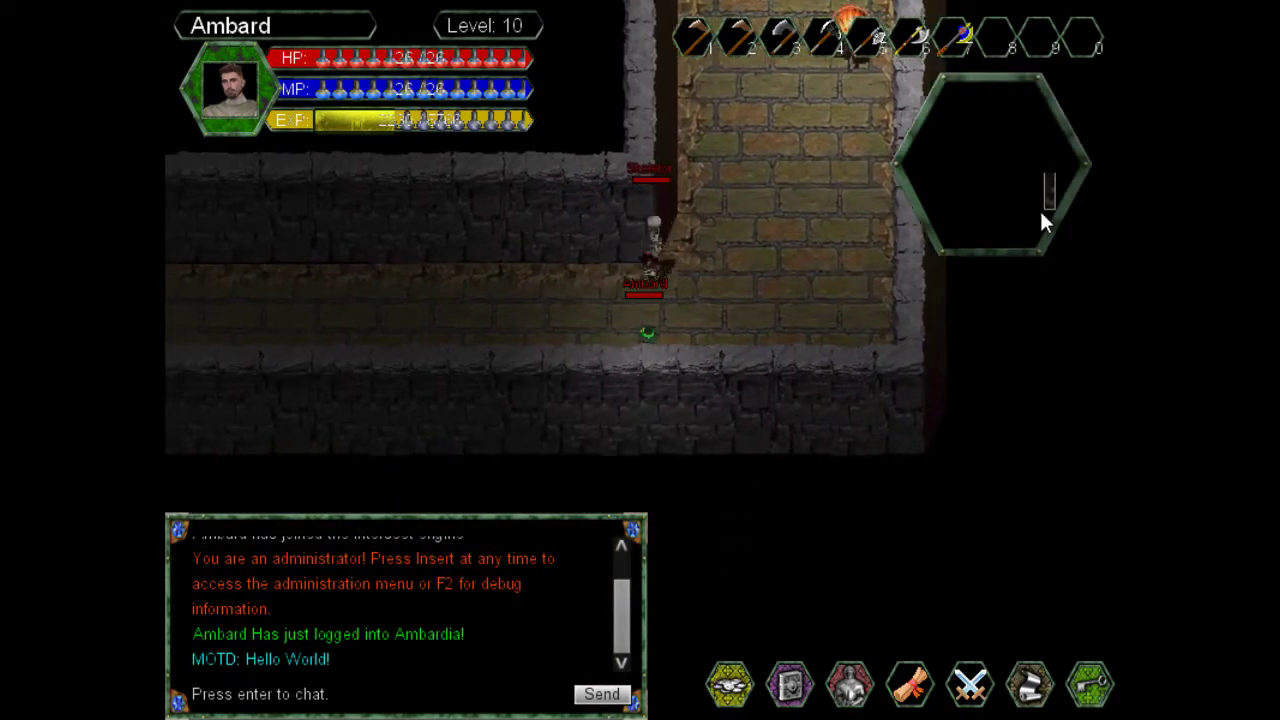
Step: Walk west along the narrow corridor below the overgrown chamber, passing the skeletons, until near the archway in the north wall
key(Left)
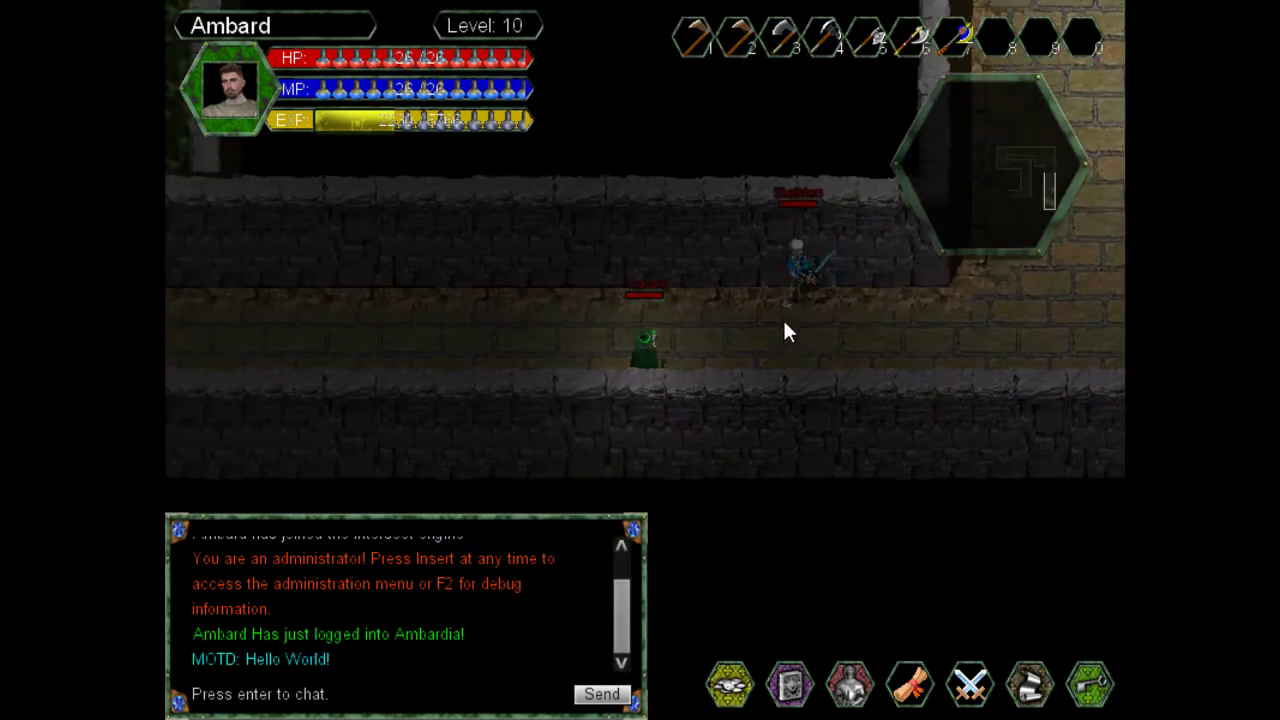
key(a)
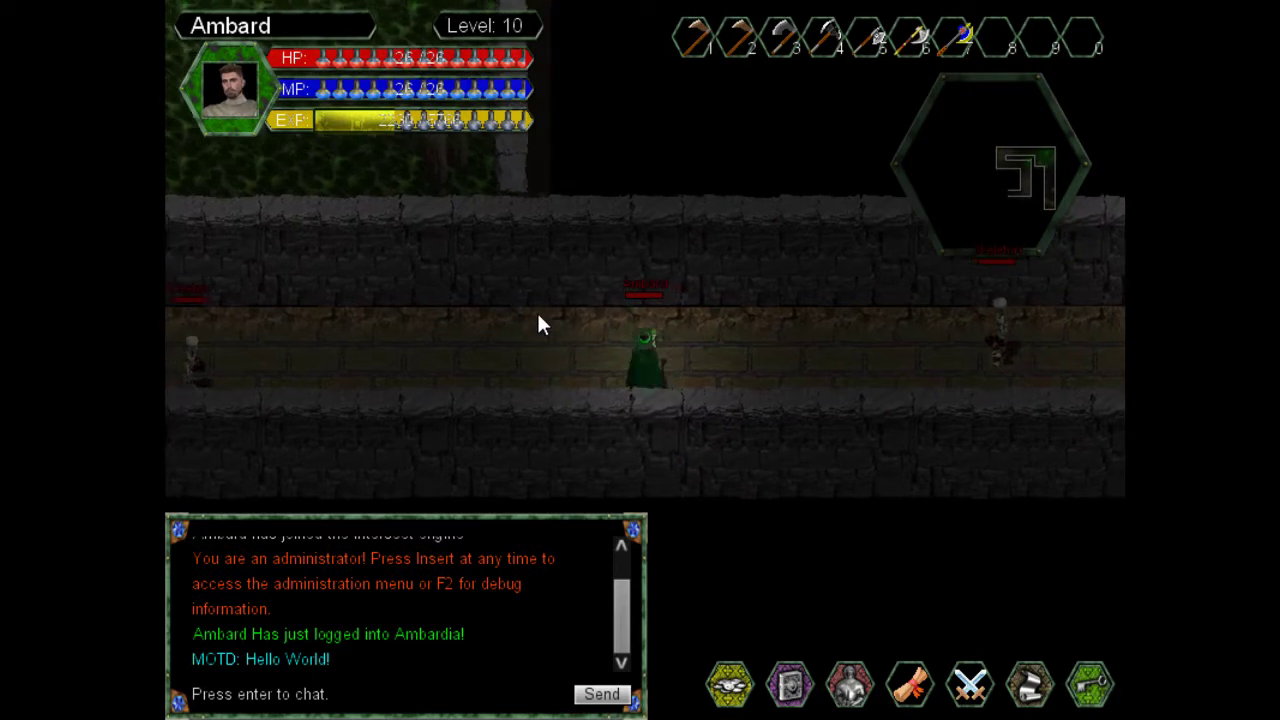
key(w)
key(a)
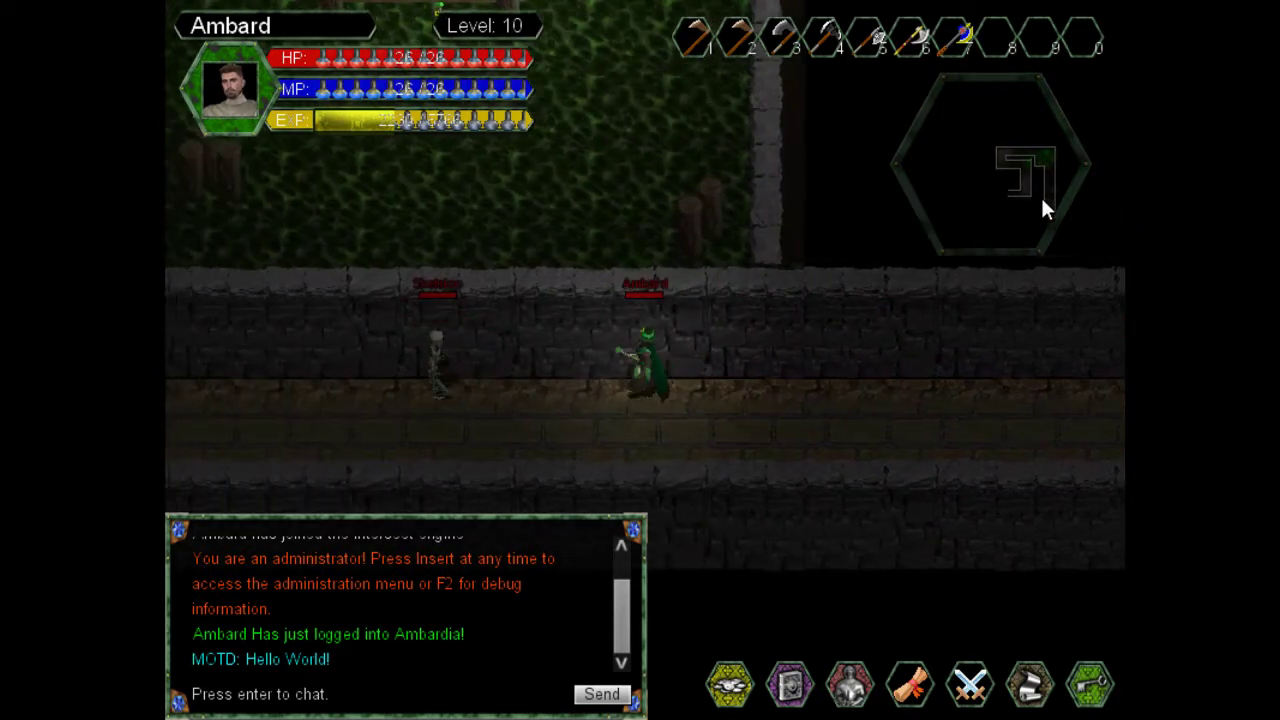
key(a)
key(s)
key(a)
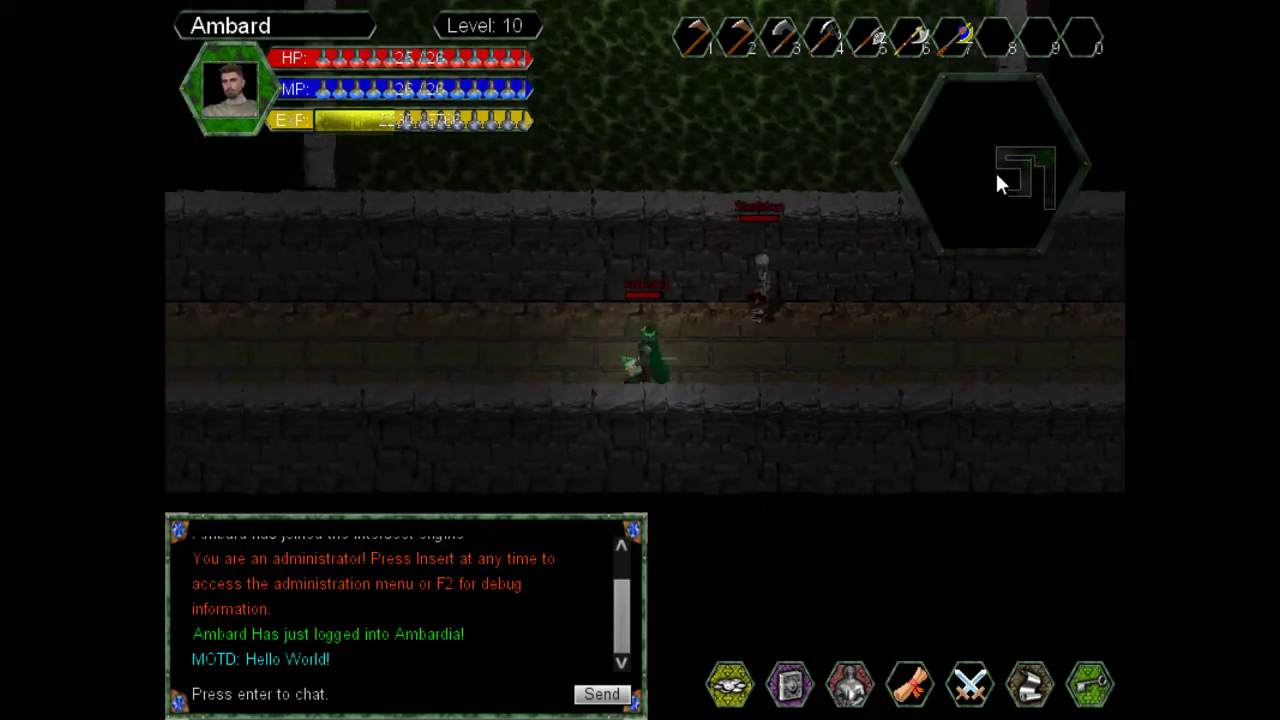
key(w)
key(a)
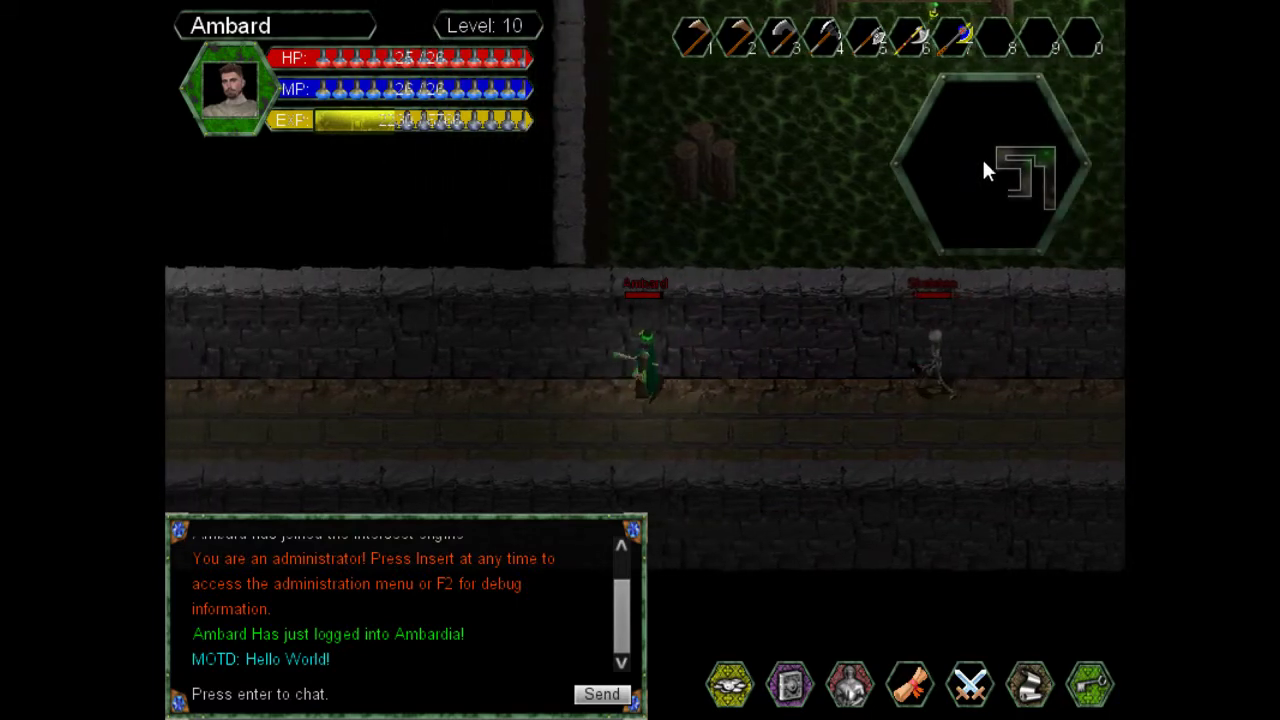
key(Left)
key(Left)
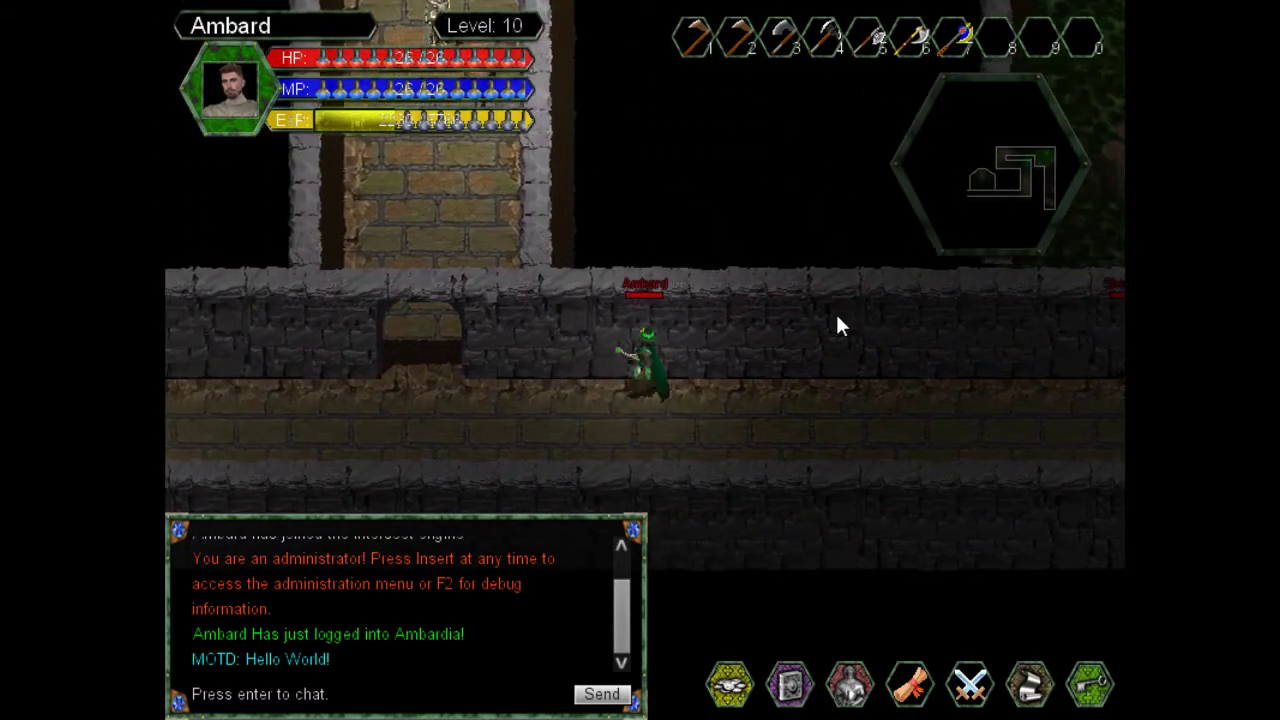
Step: Go through the archway and walk north up the passage, dodging the skeletons near the brazier
key(a)
key(w)
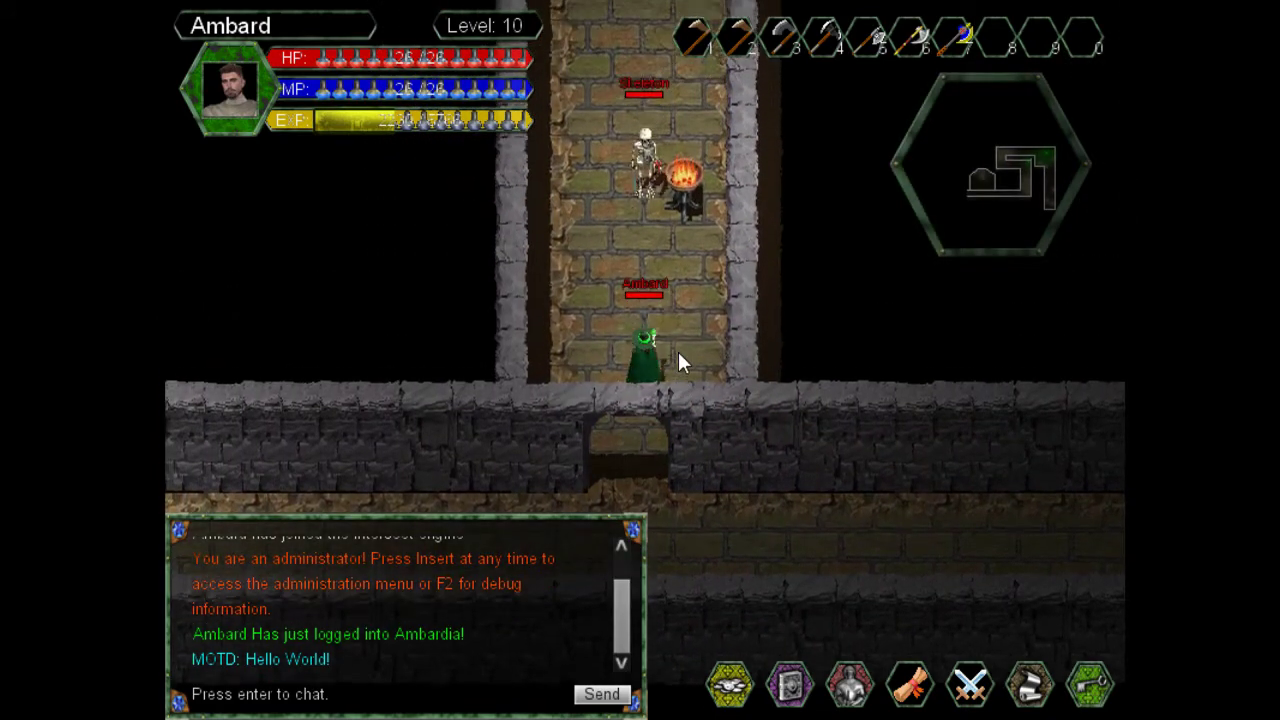
key(w)
key(a)
key(w)
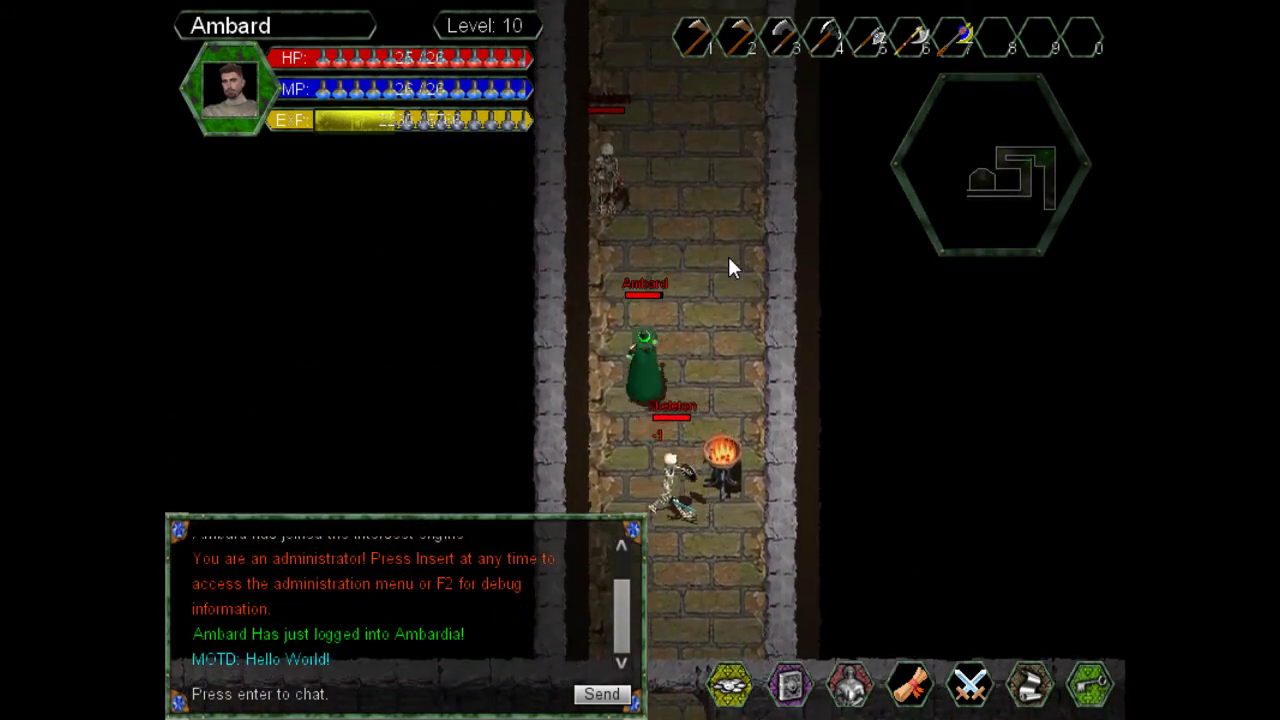
key(w)
key(d)
key(w)
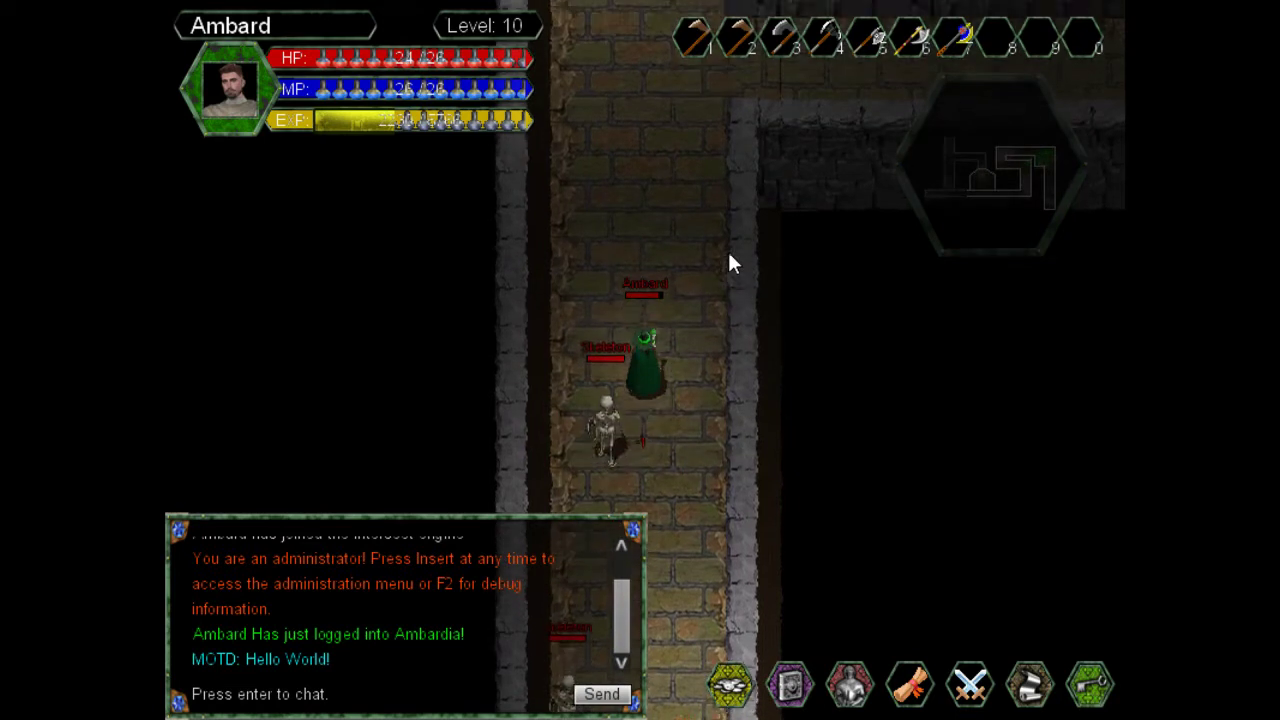
Step: Continue north past the eastern side passage, the brazier and the attacking skeleton to the approach of the green-lit hall
key(Up)
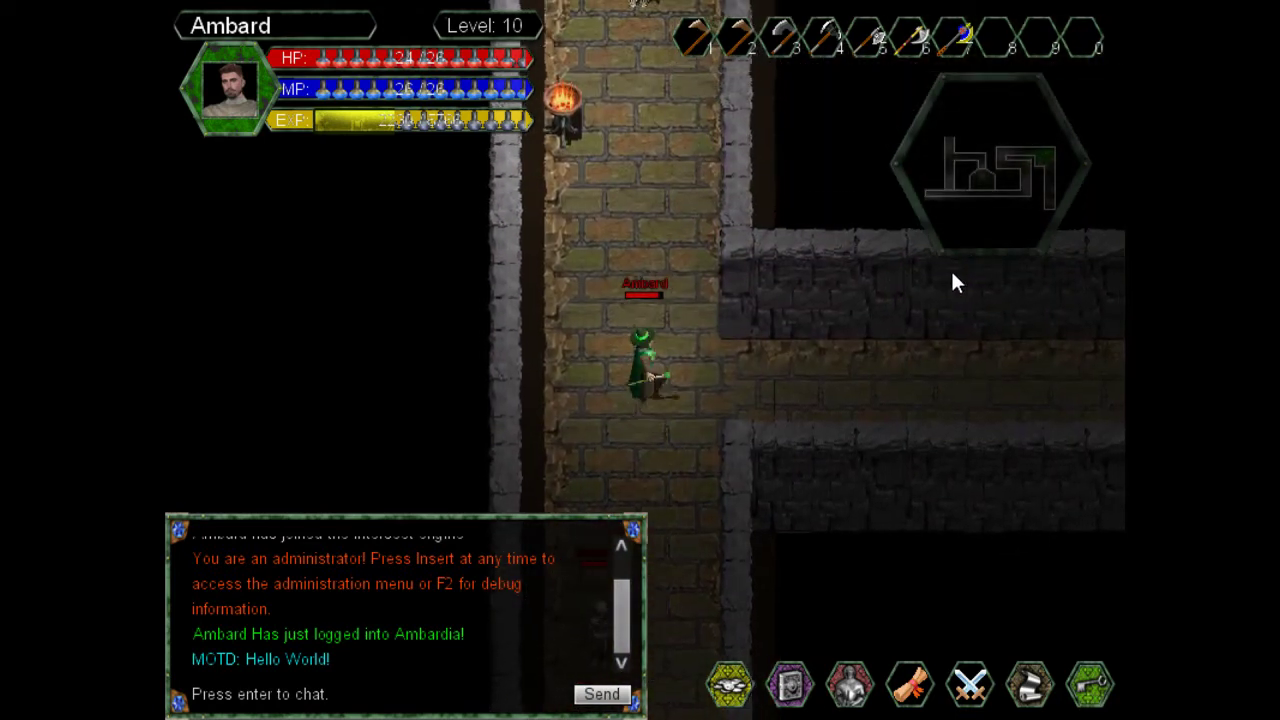
key(Right)
key(a)
key(w)
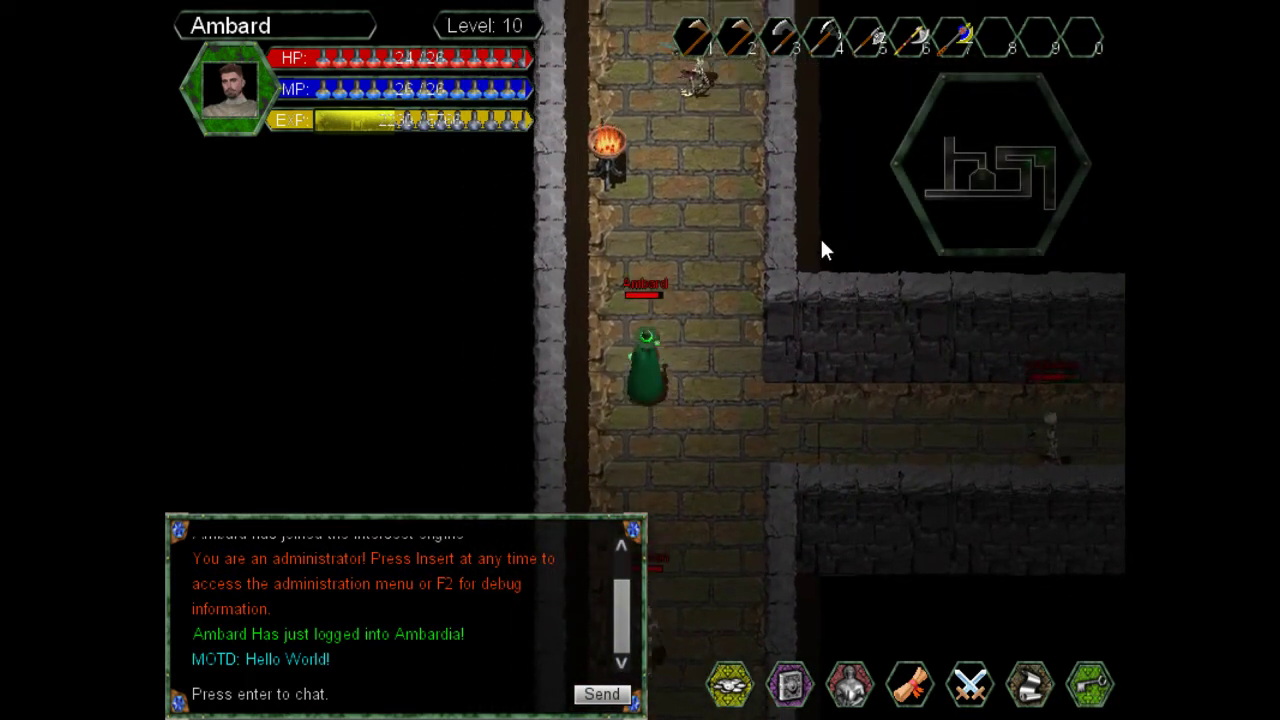
key(d)
key(w)
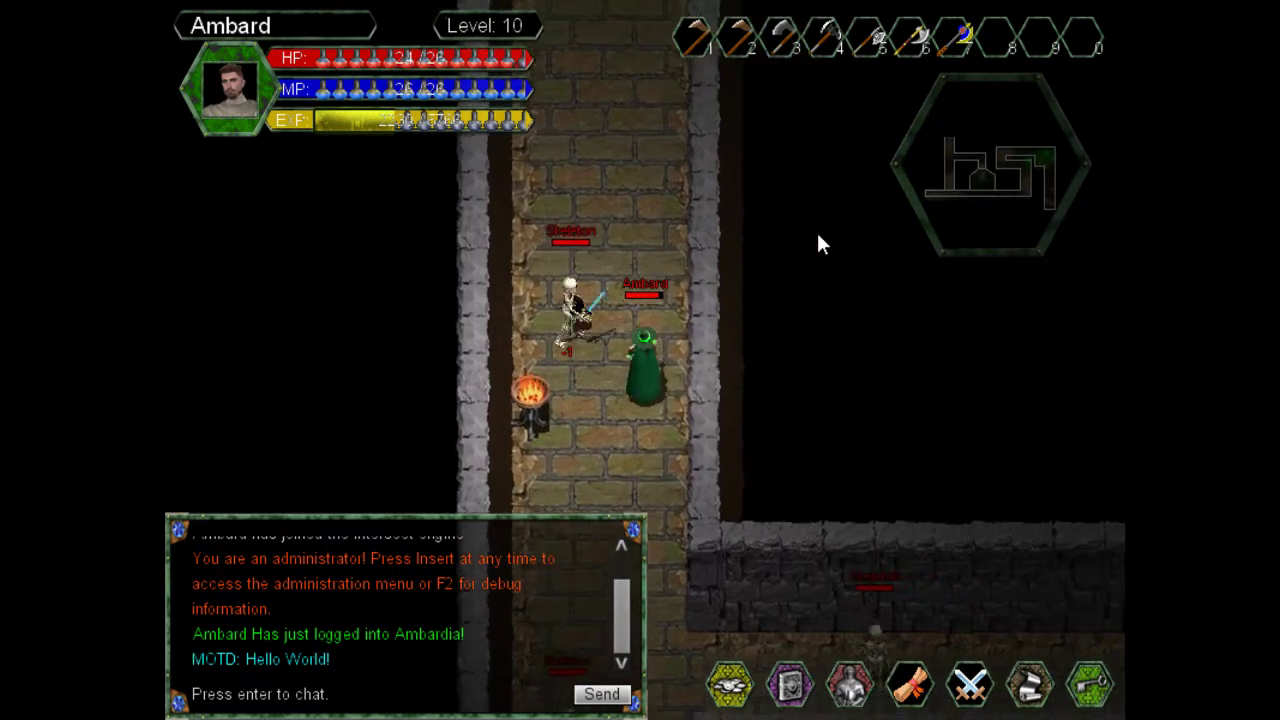
key(a)
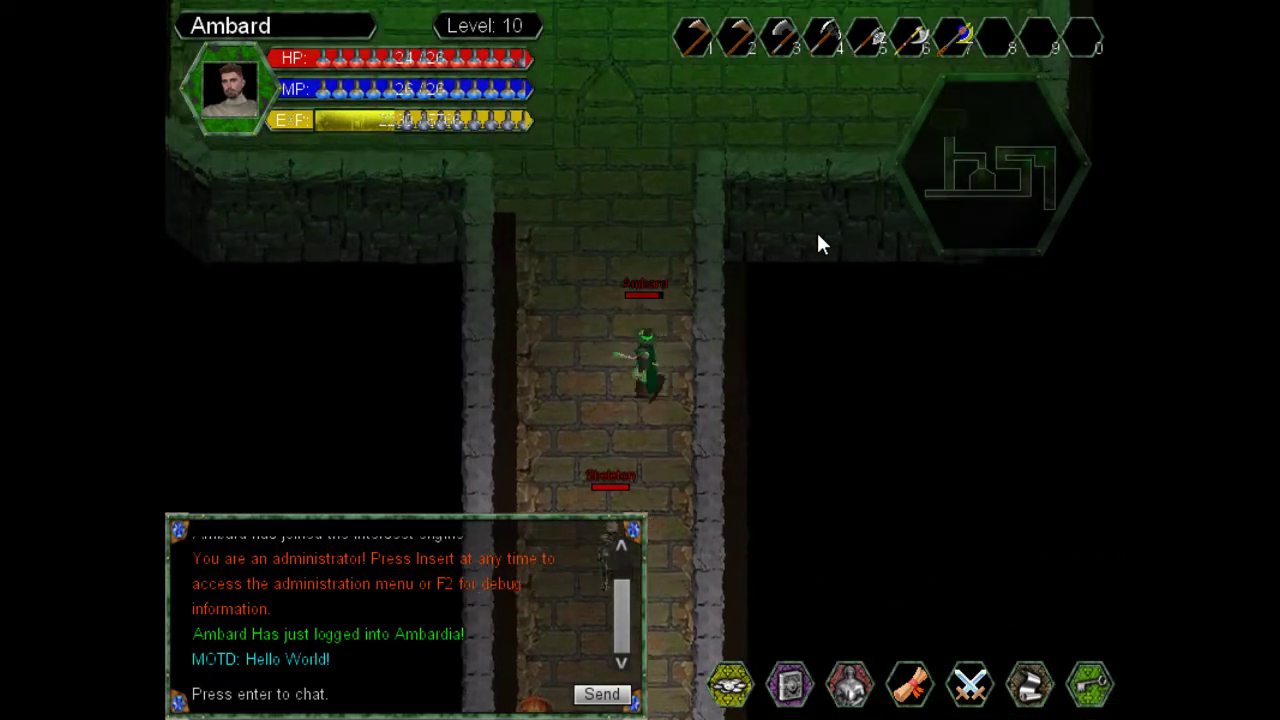
Step: Walk north into the green-lit hall to the door steps, face south and attack the approaching skeleton
key(w)
key(w)
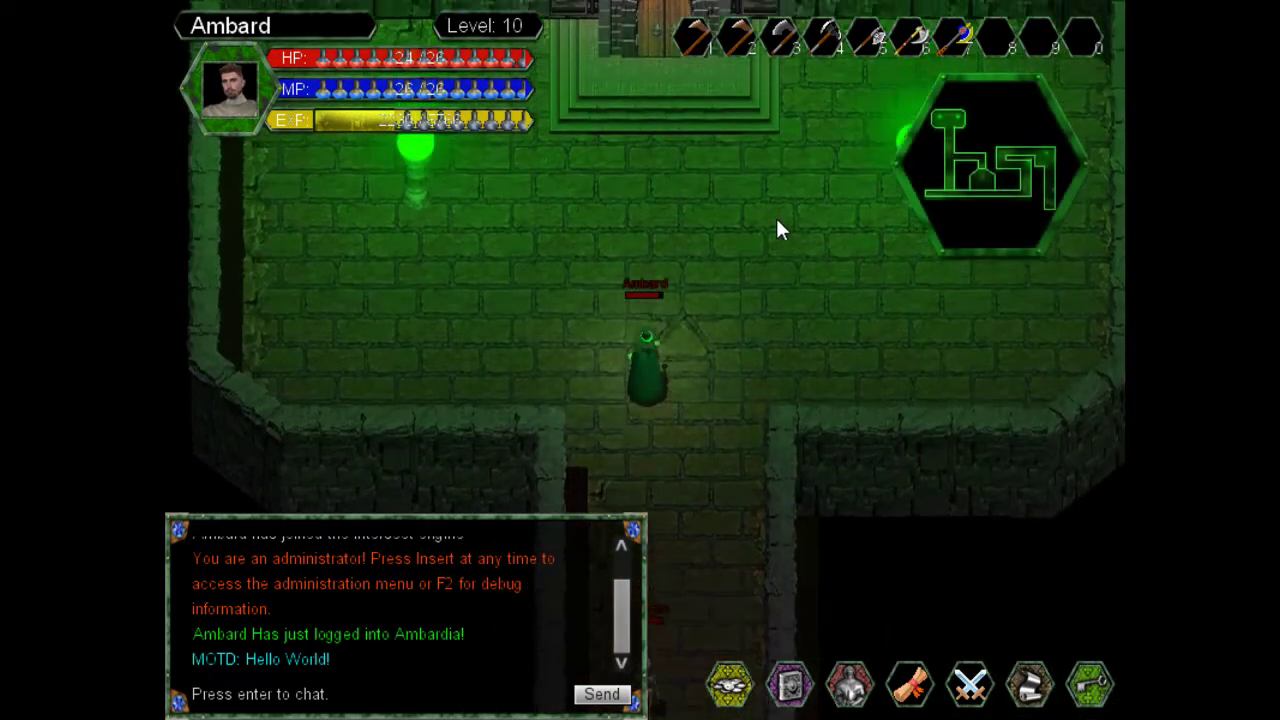
key(s)
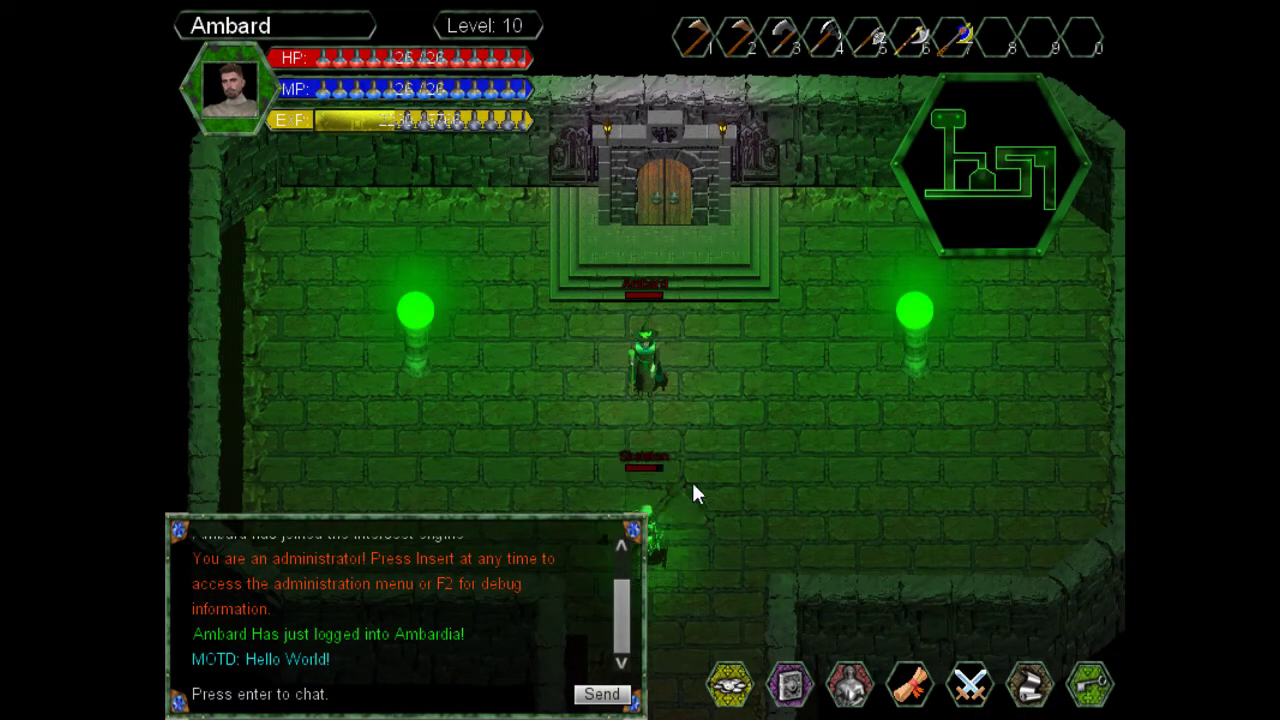
key(e)
key(e)
key(e)
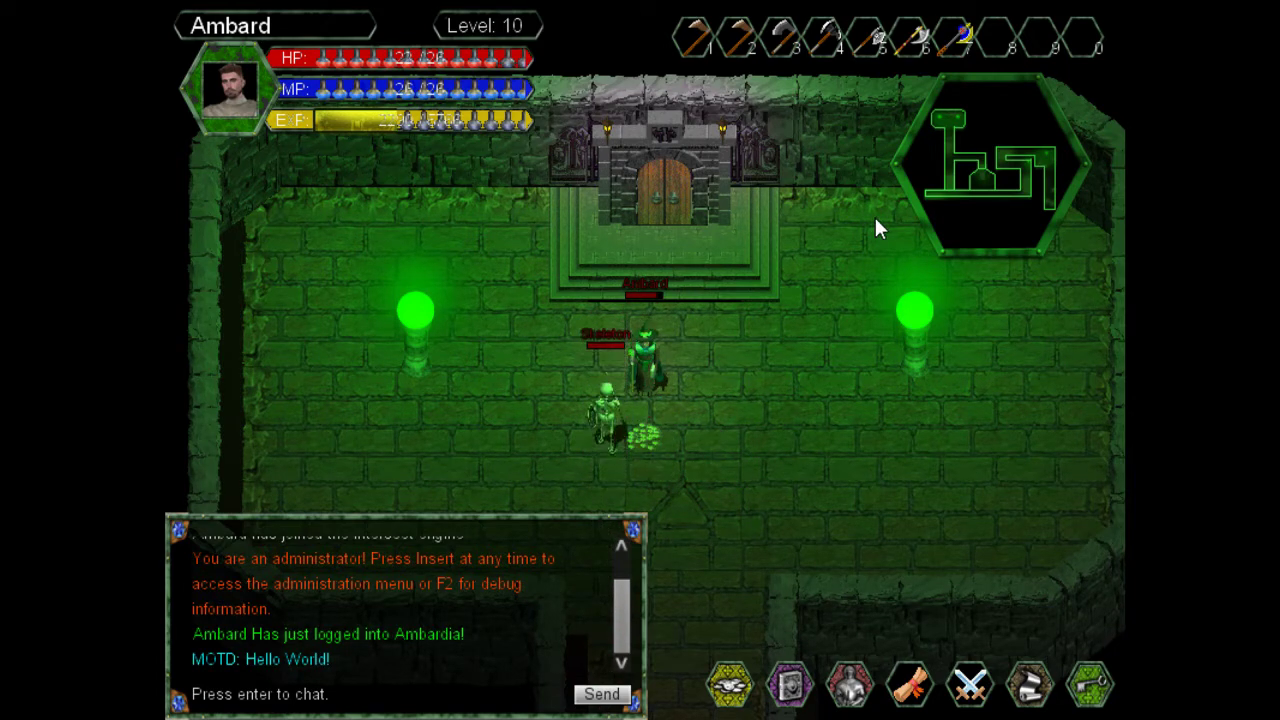
Step: Walk east across the hall, teleport beyond its east wall, and walk back up against the wall from outside
key(d)
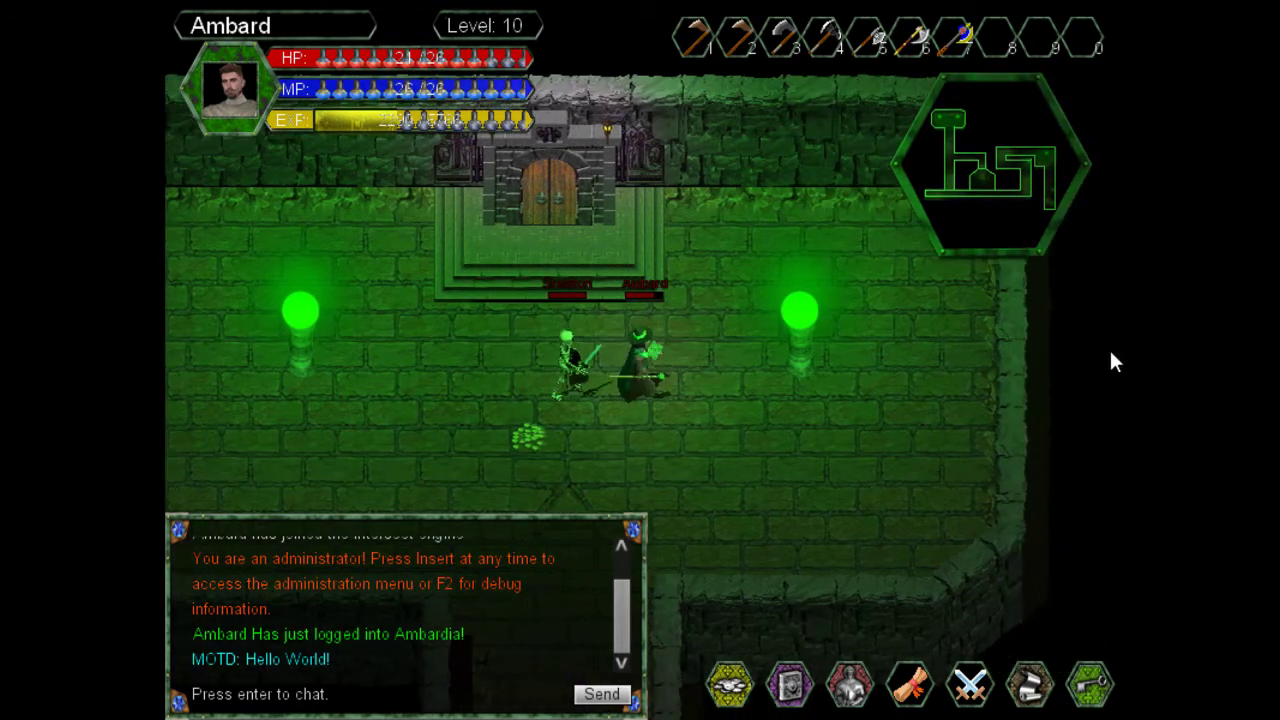
alt+right_click(1098, 392)
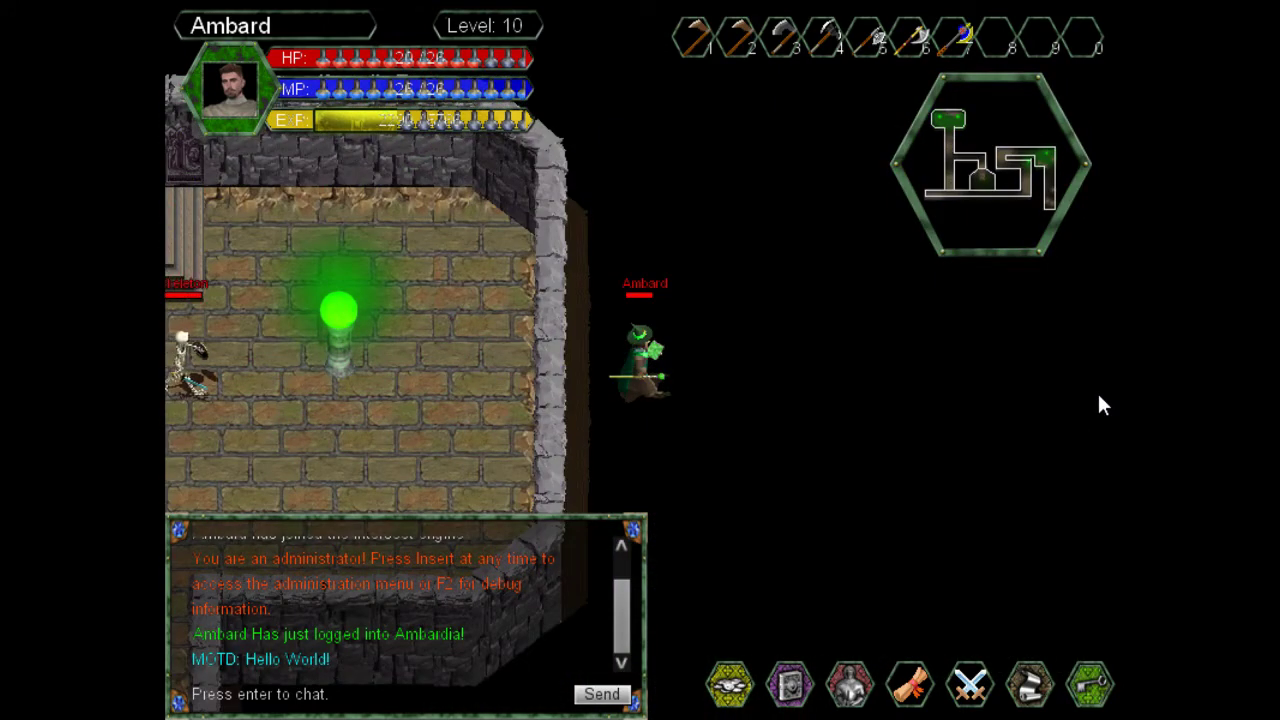
key(w)
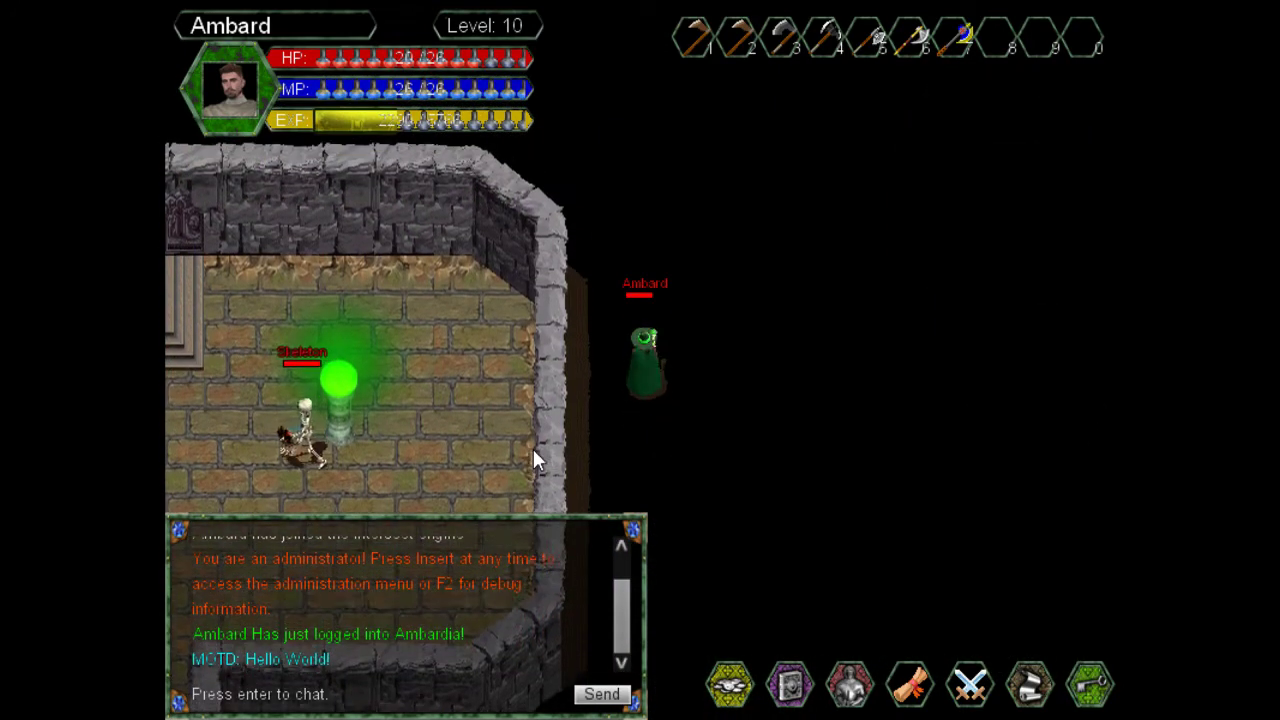
key(a)
key(s)
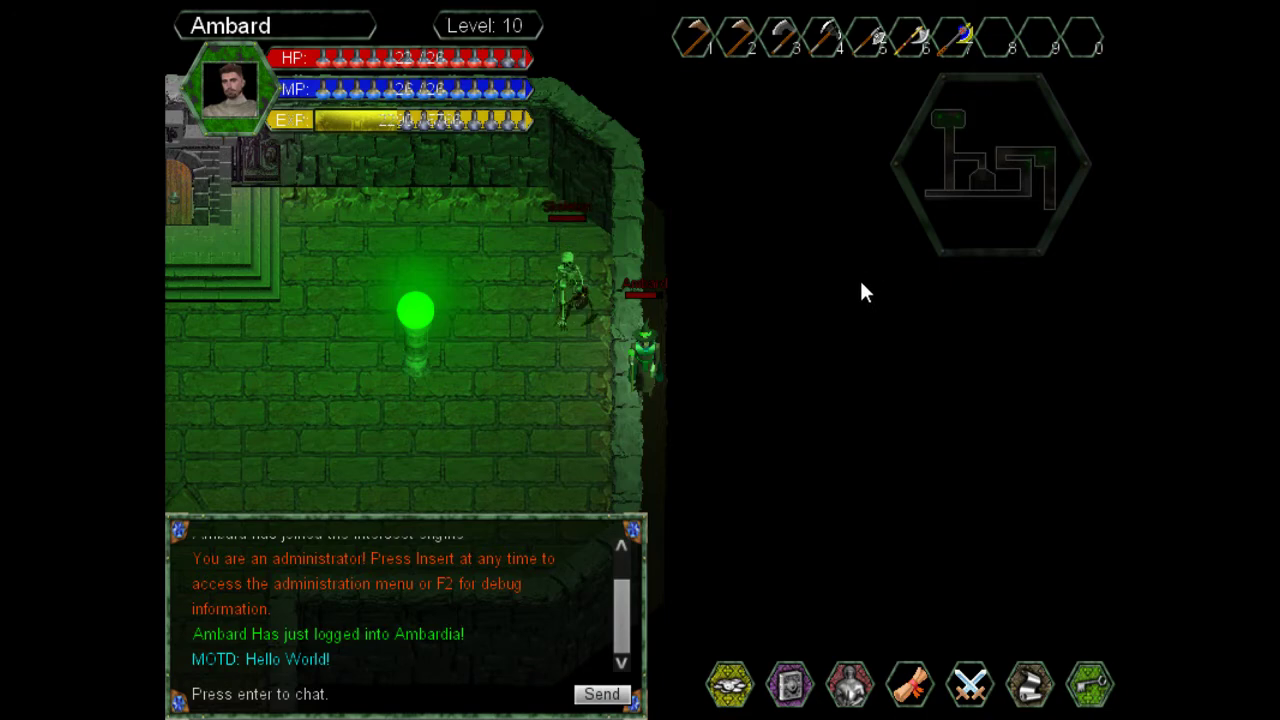
Step: Teleport back inside the hall and walk through the double door into the mushroom garden
alt+right_click(308, 421)
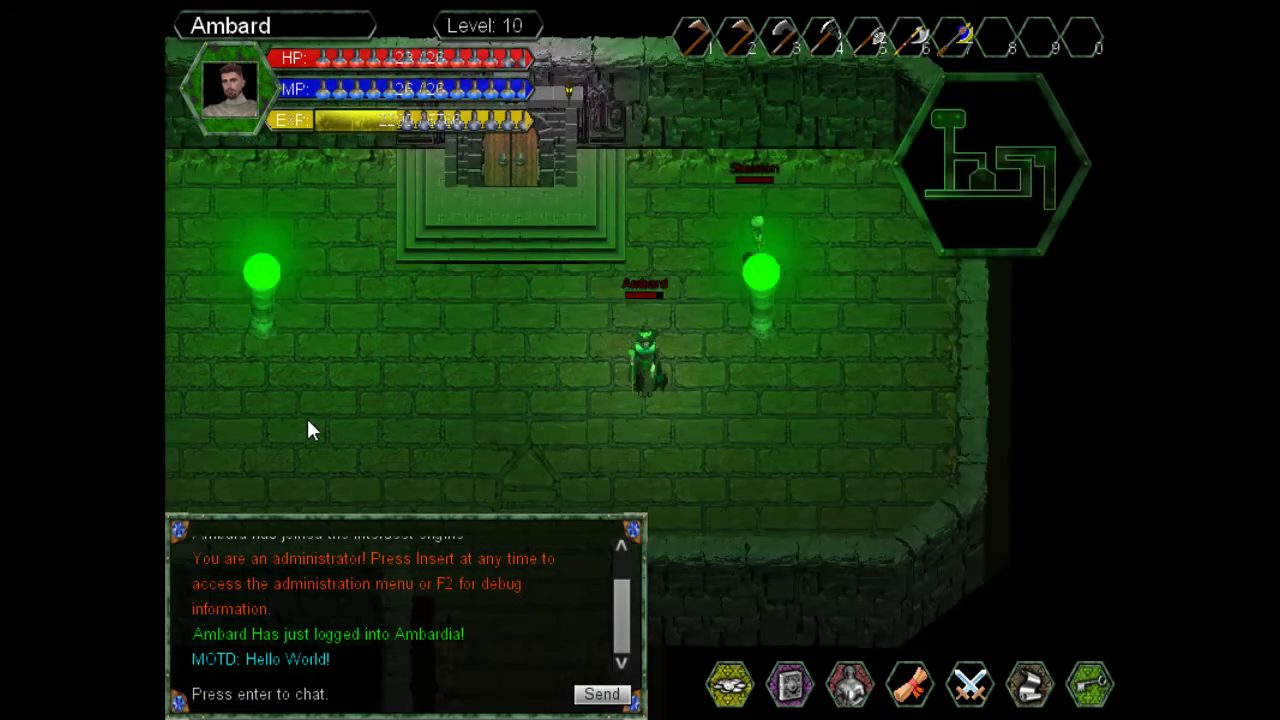
key(a)
key(w)
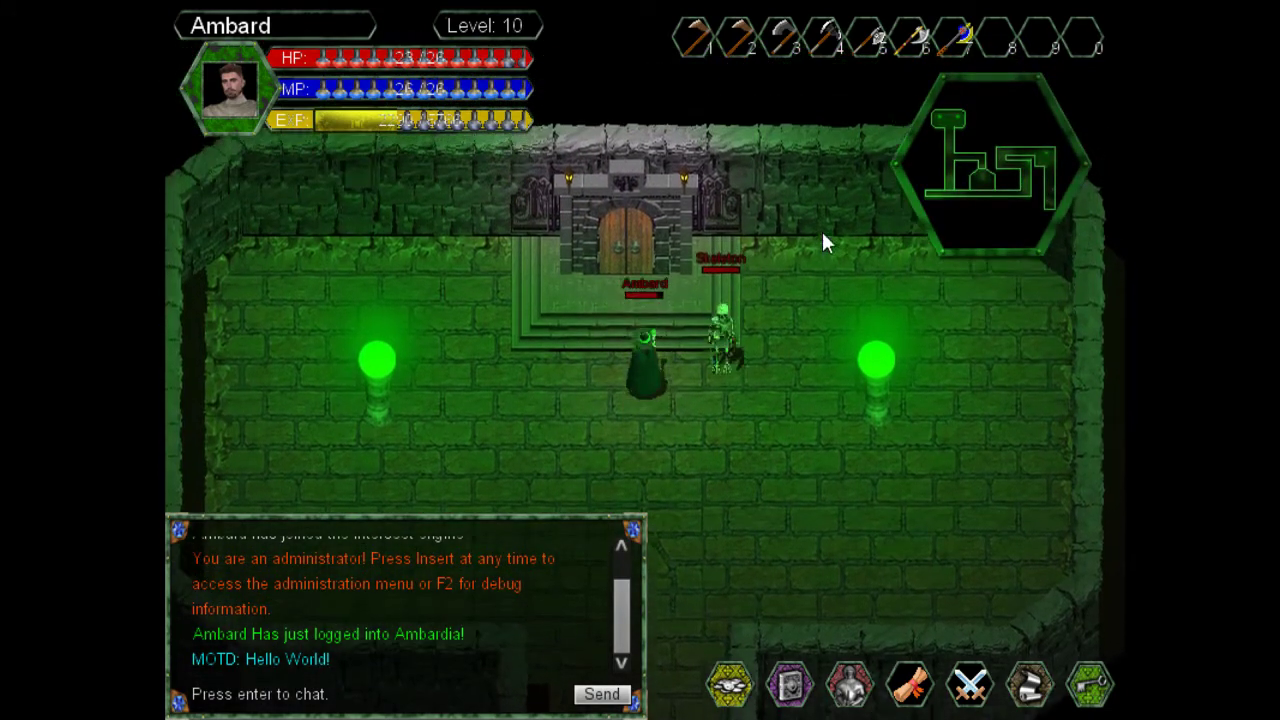
key(s)
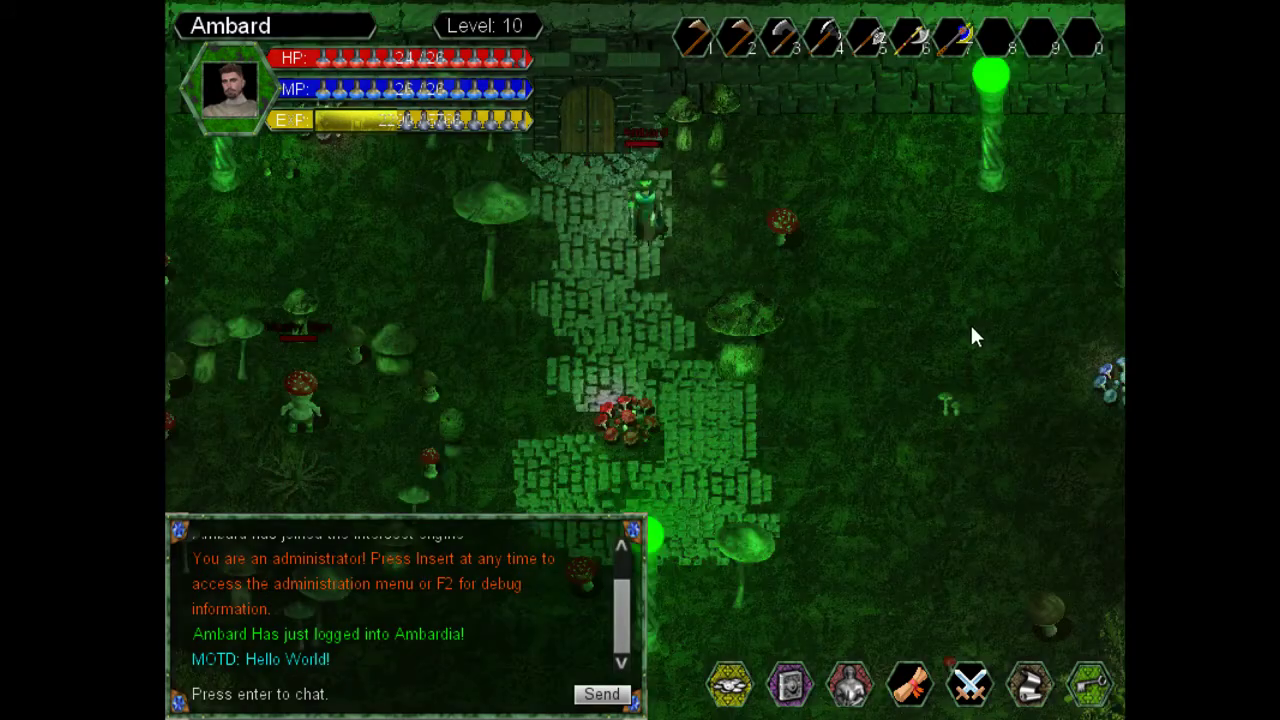
Step: Walk south along the garden's stone path to the east side of the red mushroom cluster
key(s)
key(a)
key(d)
key(d)
key(s)
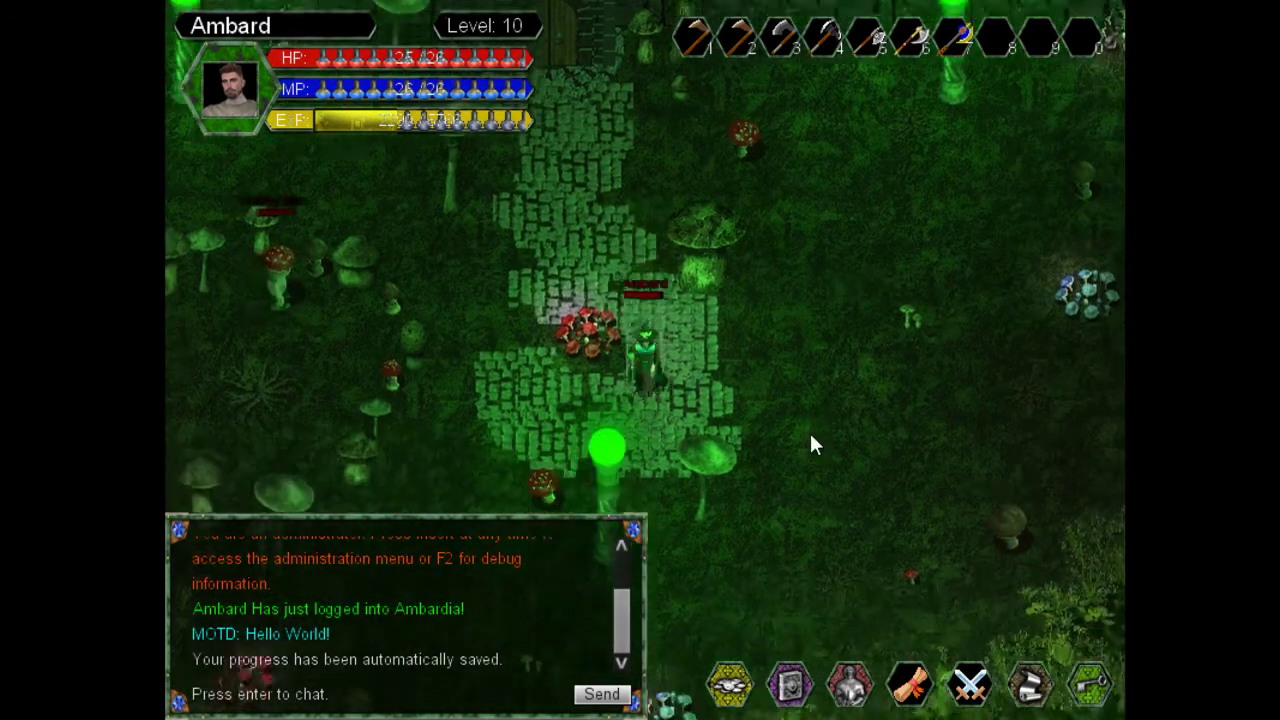
Step: Walk back around the west side of the red mushrooms and north through the door into the hall
key(a)
key(w)
key(d)
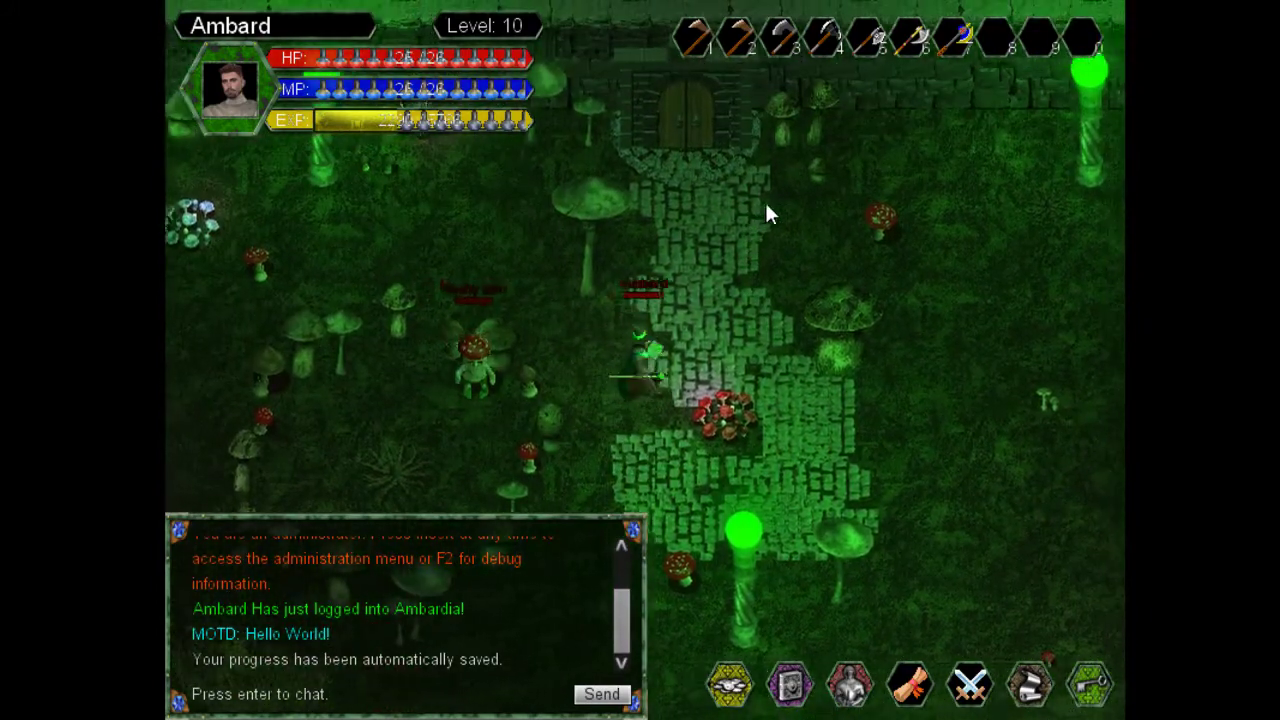
key(w)
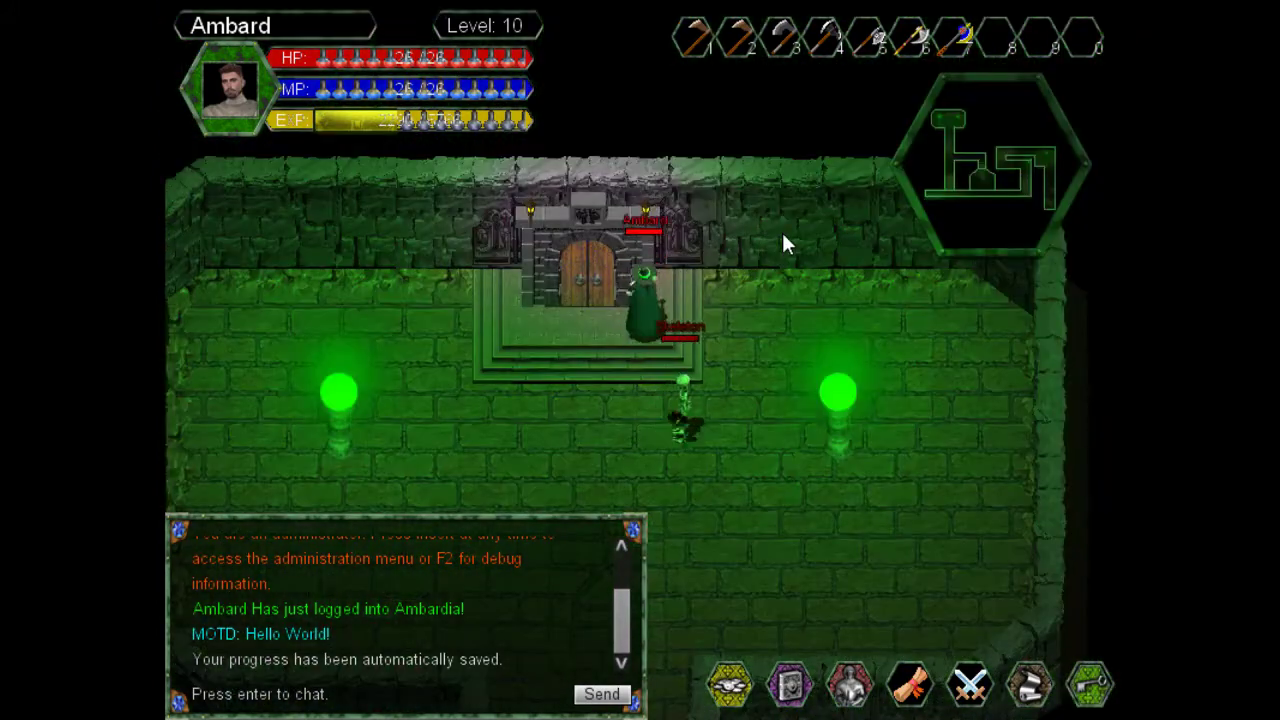
Step: Walk around the skeleton at the door steps and head south out of the hall into the corridor
key(a)
key(s)
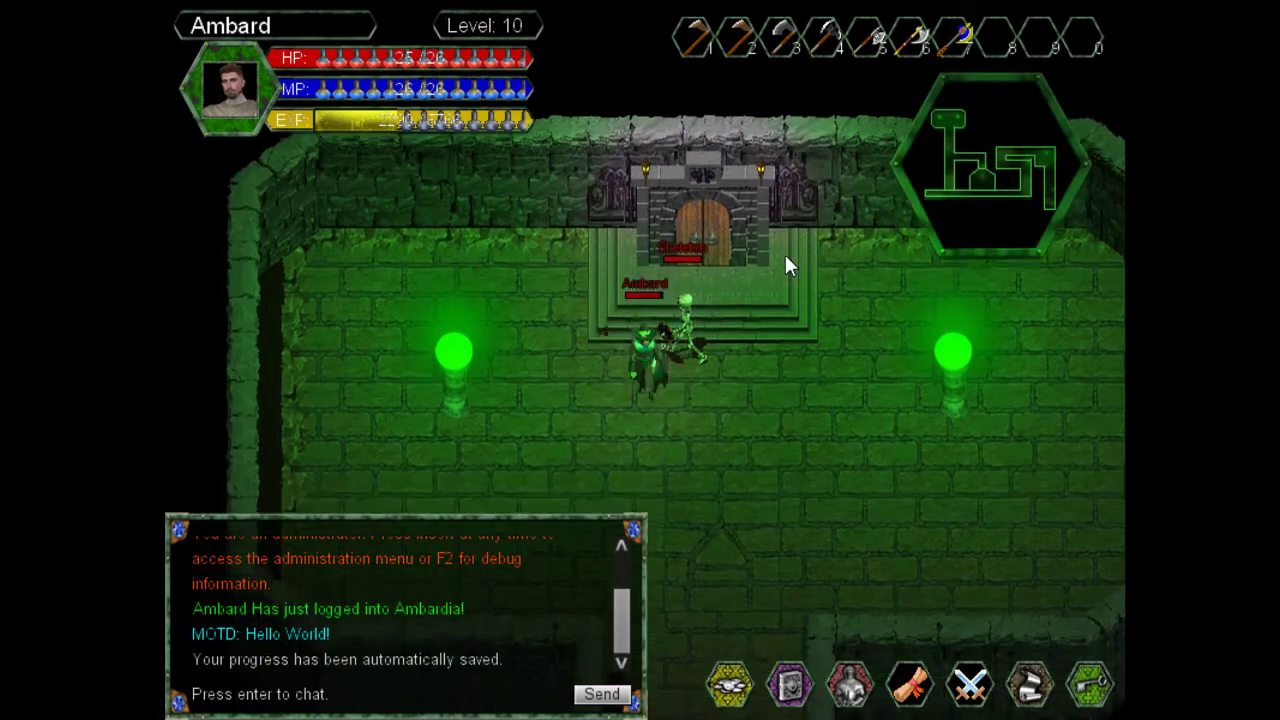
key(s)
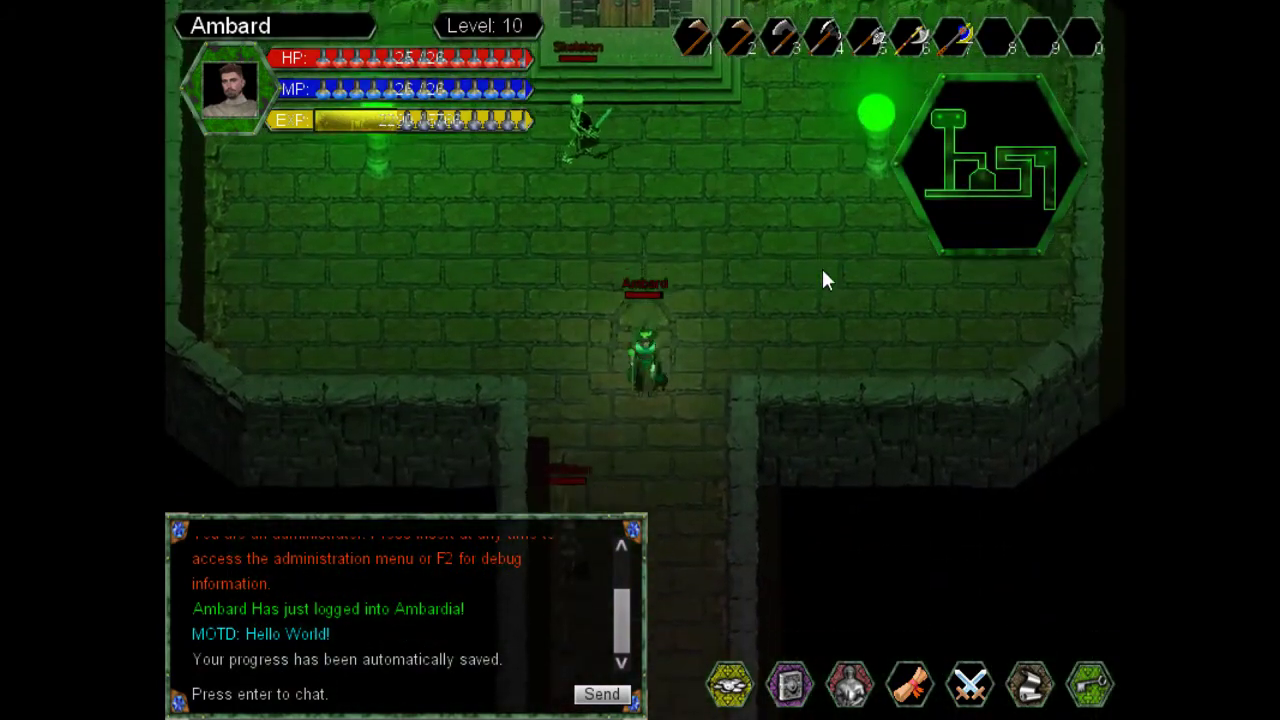
key(s)
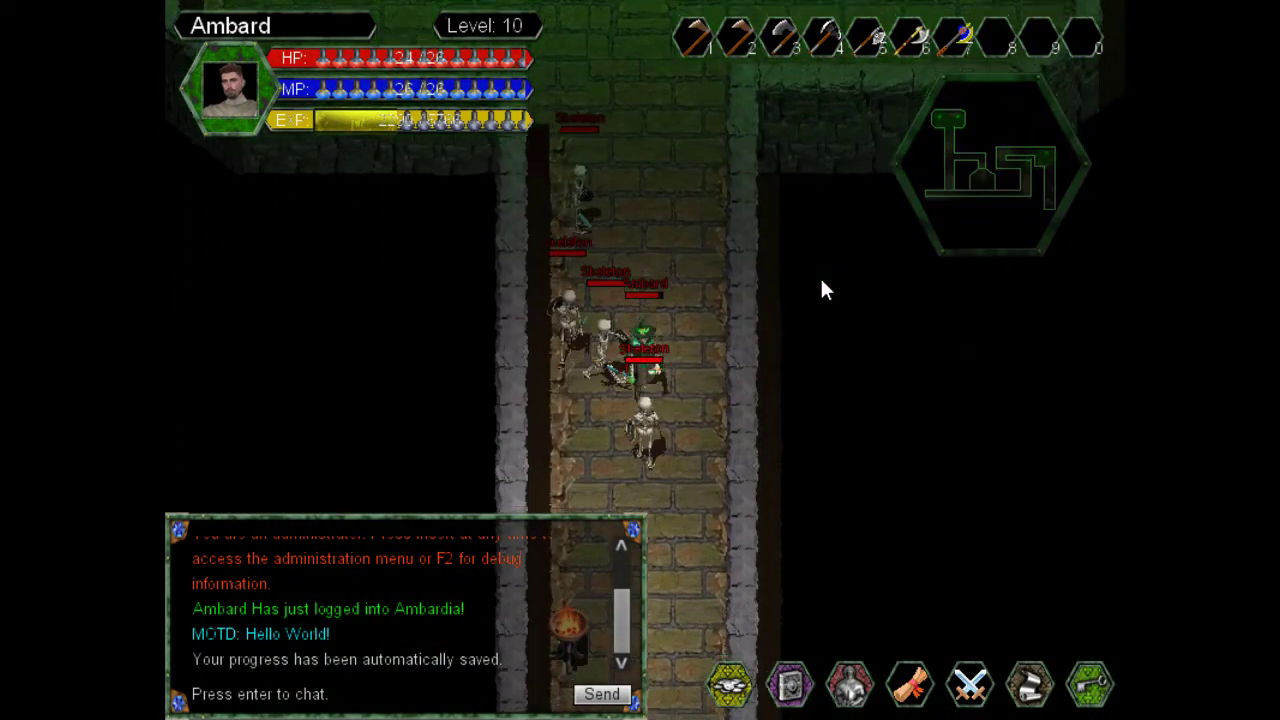
Step: Dodge the group of skeletons and continue south past the brazier and the eastern side passage
key(d)
key(s)
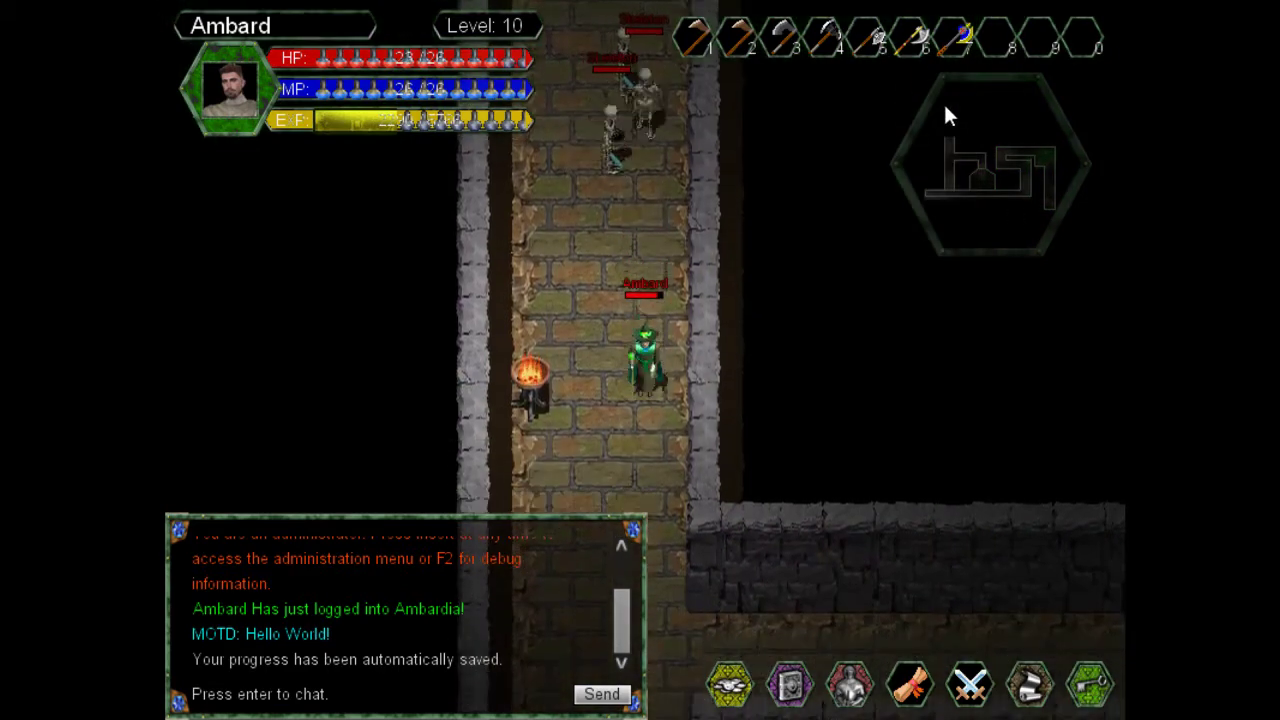
key(s)
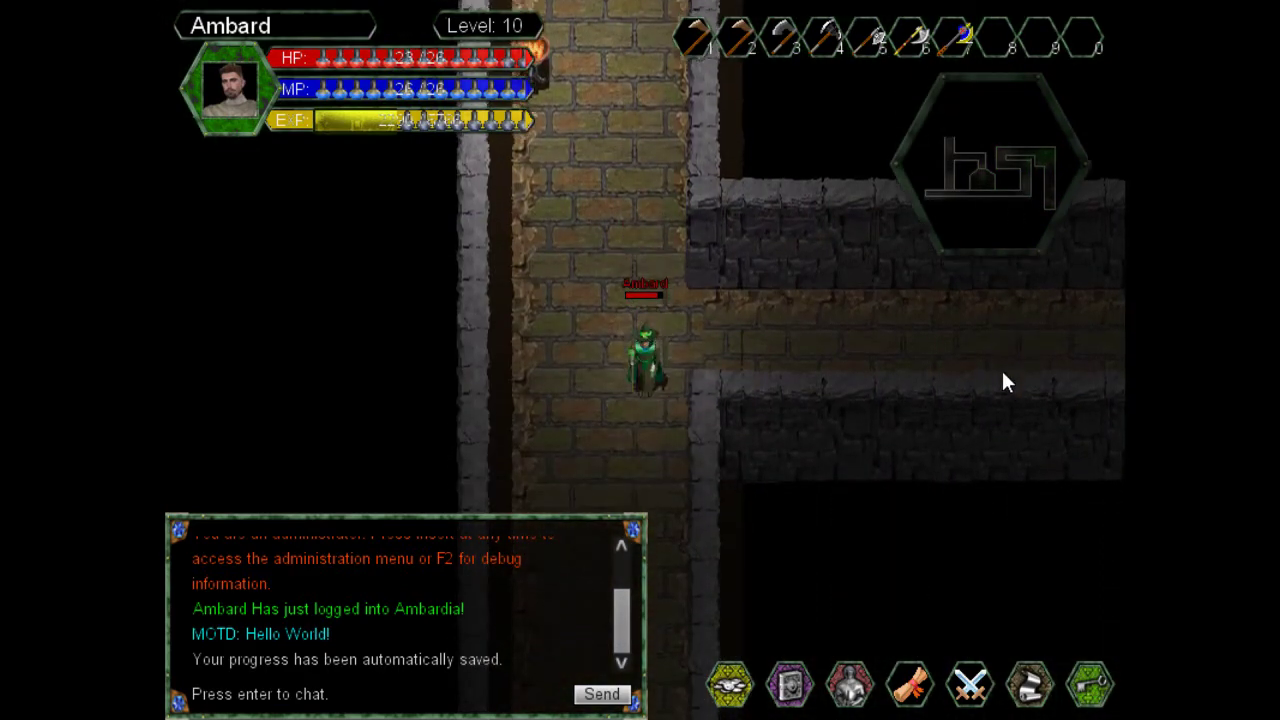
key(s)
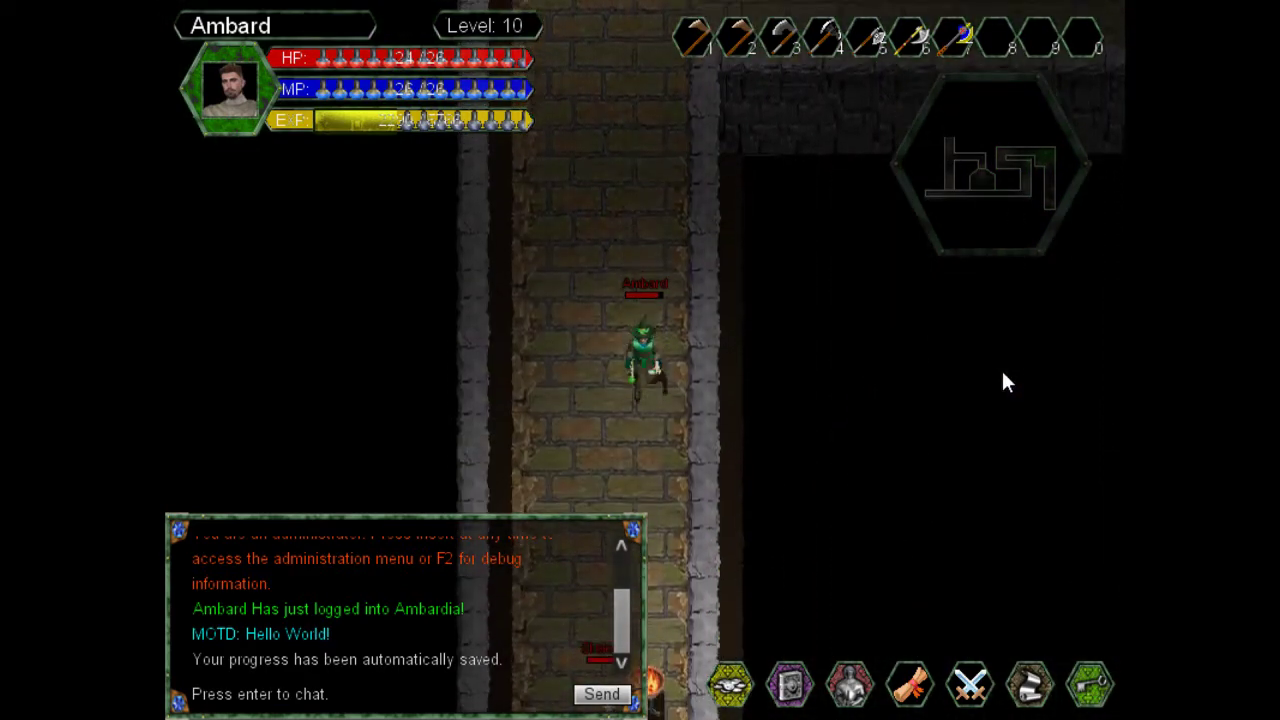
Step: Walk south past the skeleton beside the lower brazier and through the archway into the narrow east-west corridor
key(s)
key(a)
key(s)
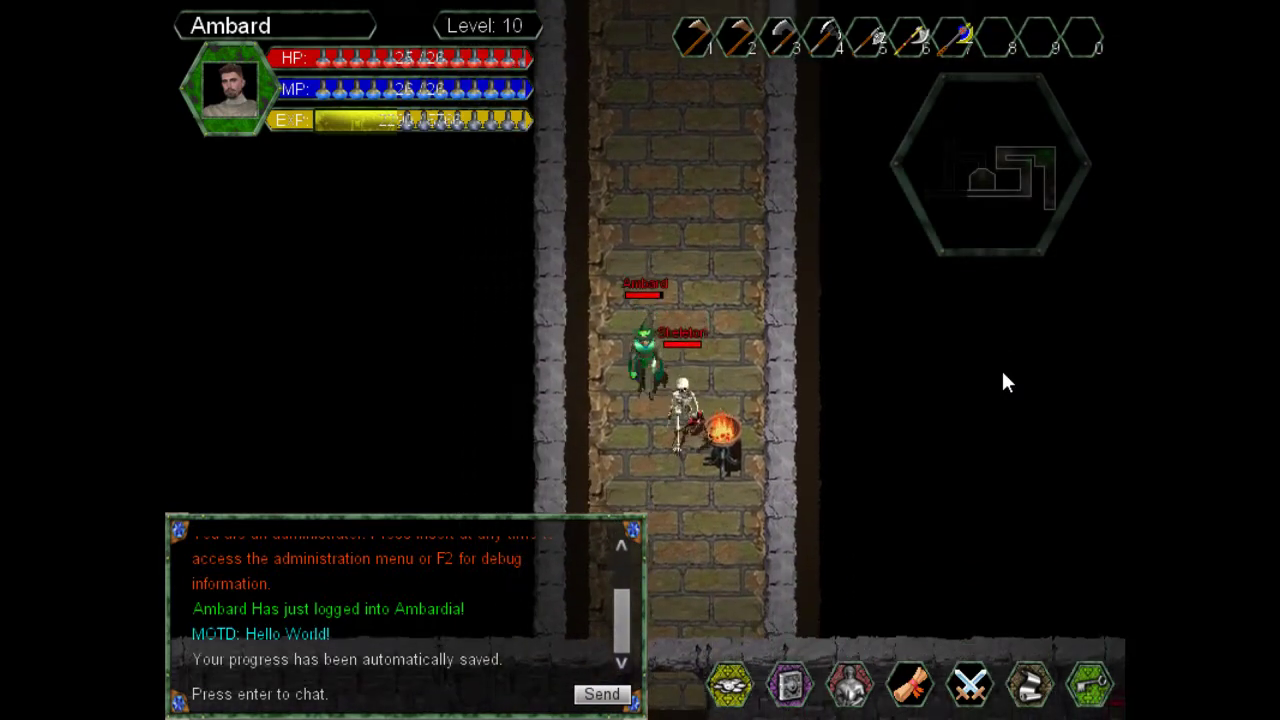
key(s)
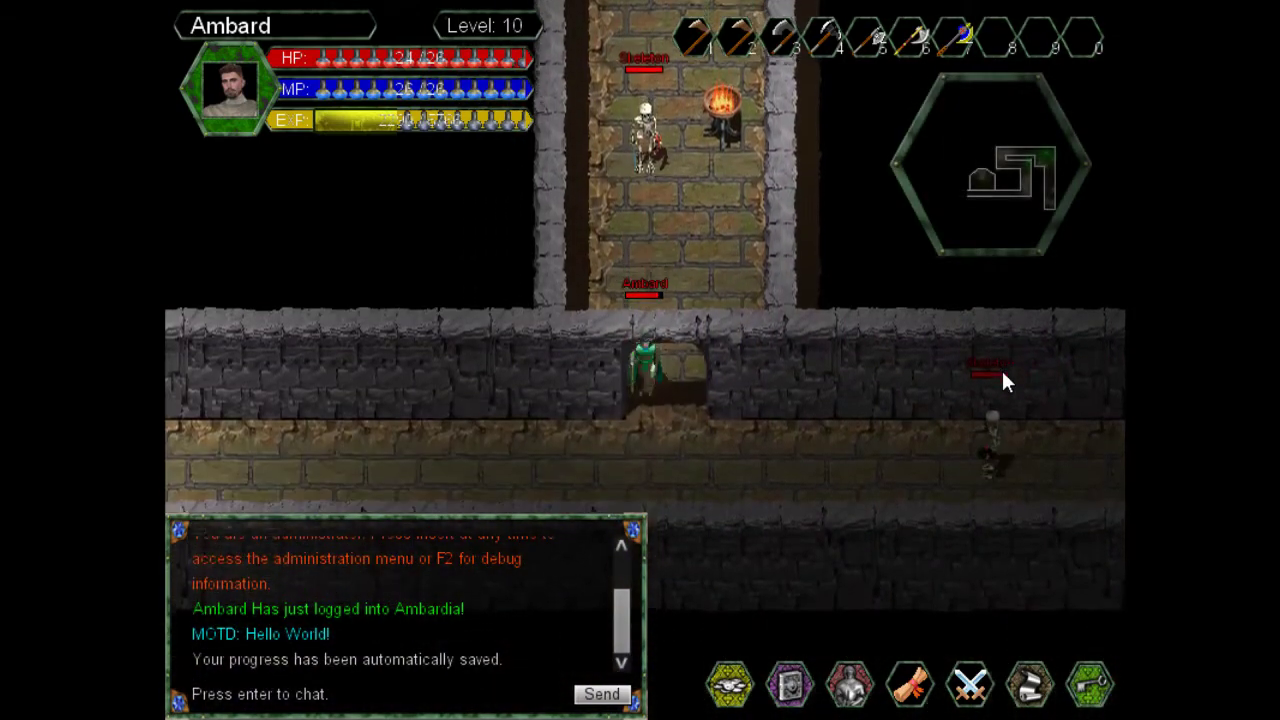
key(d)
key(s)
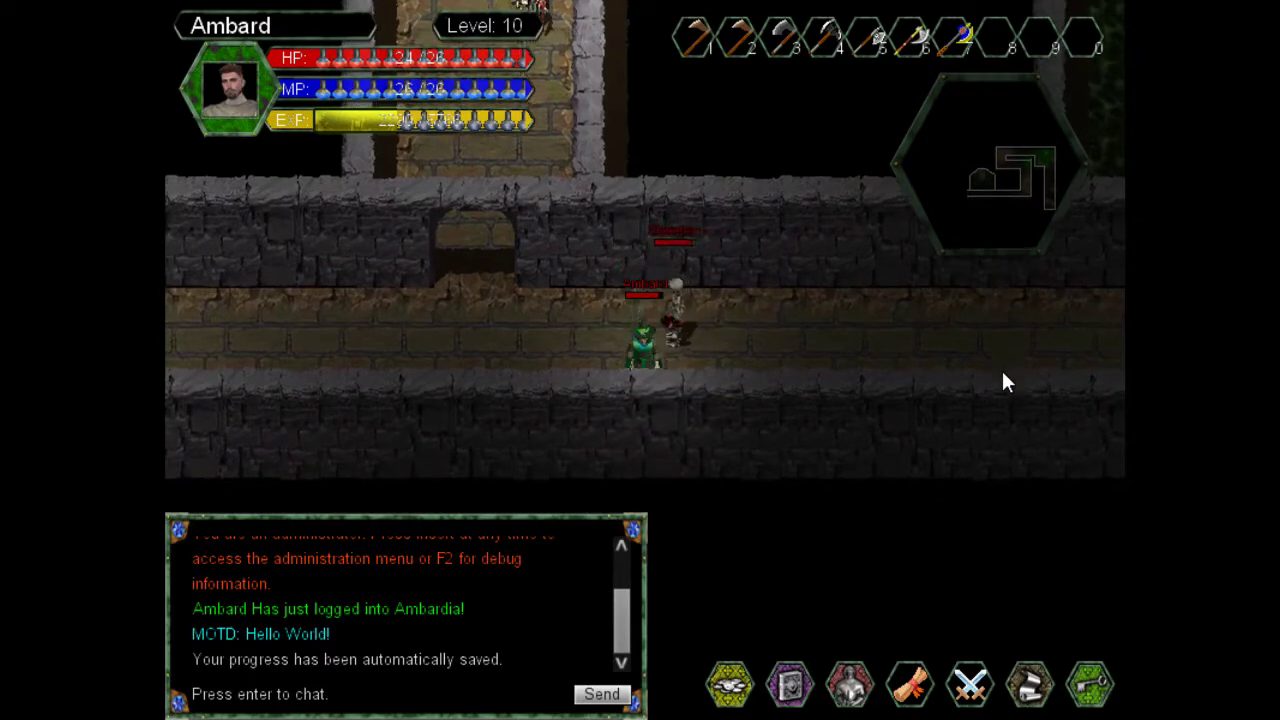
Step: Go around the skeleton and walk east along the narrow corridor, past the overgrown chamber, toward the eastern corner
key(d)
key(w)
key(d)
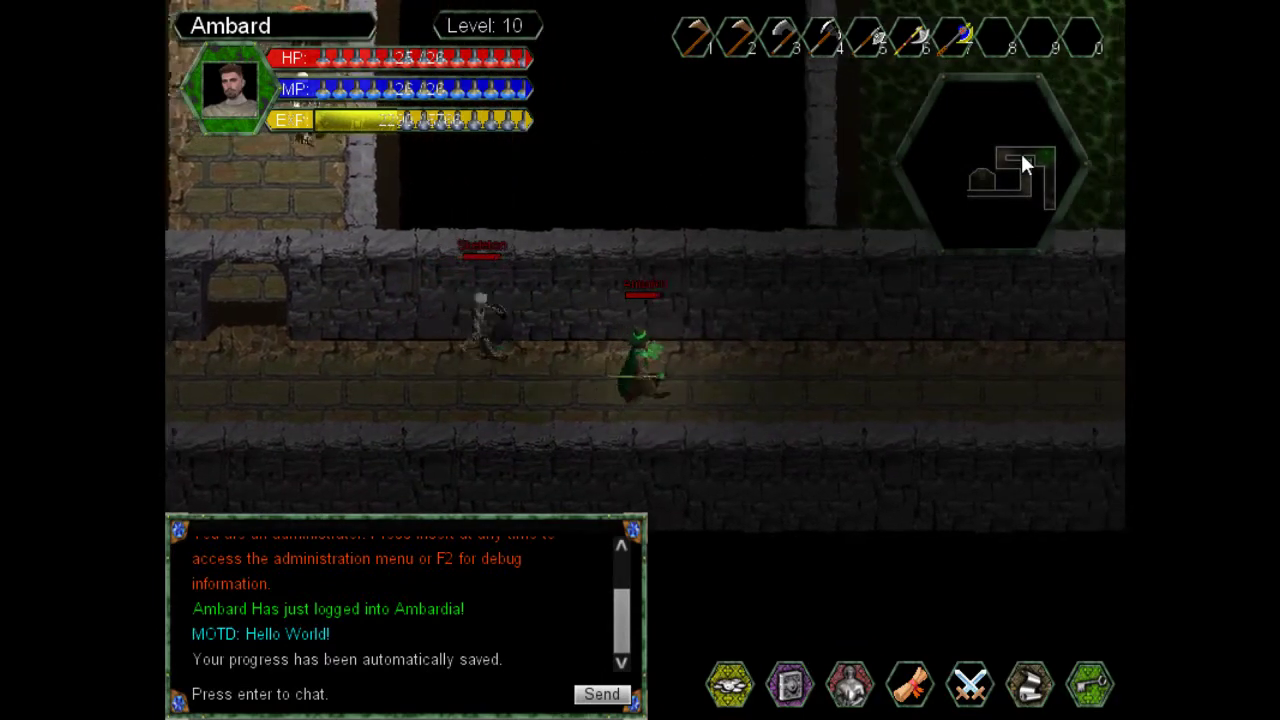
key(d)
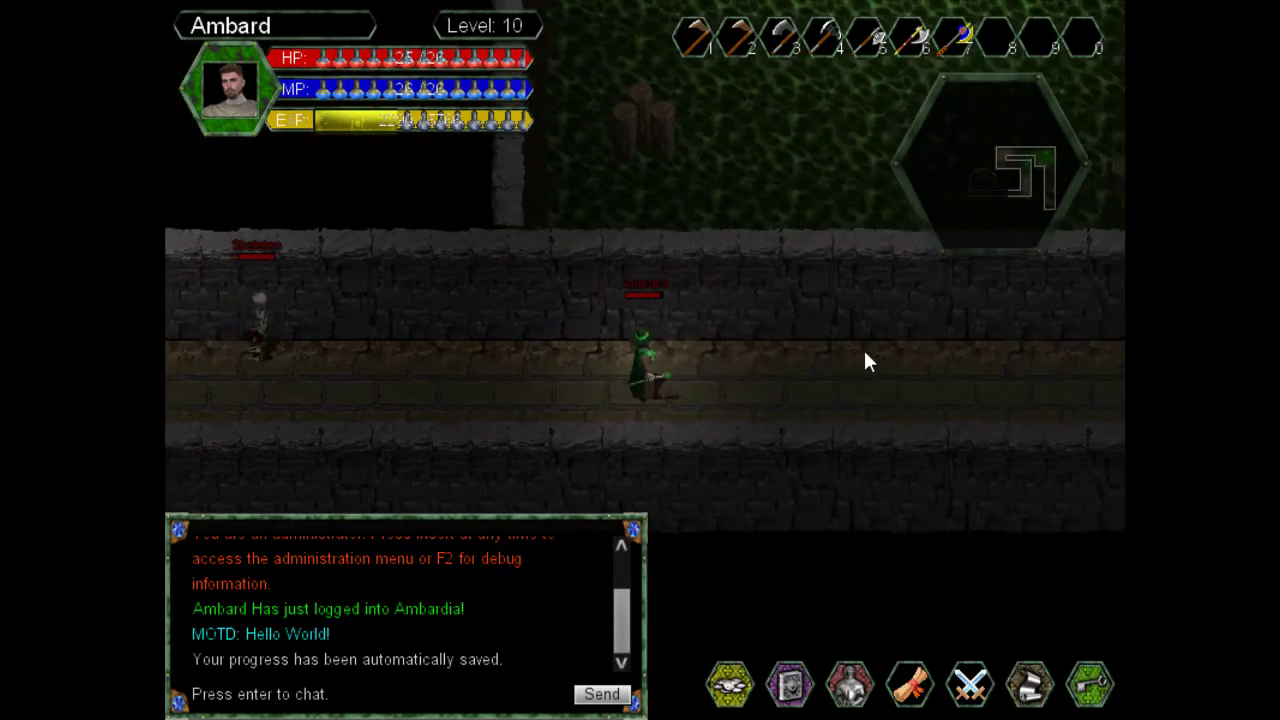
key(d)
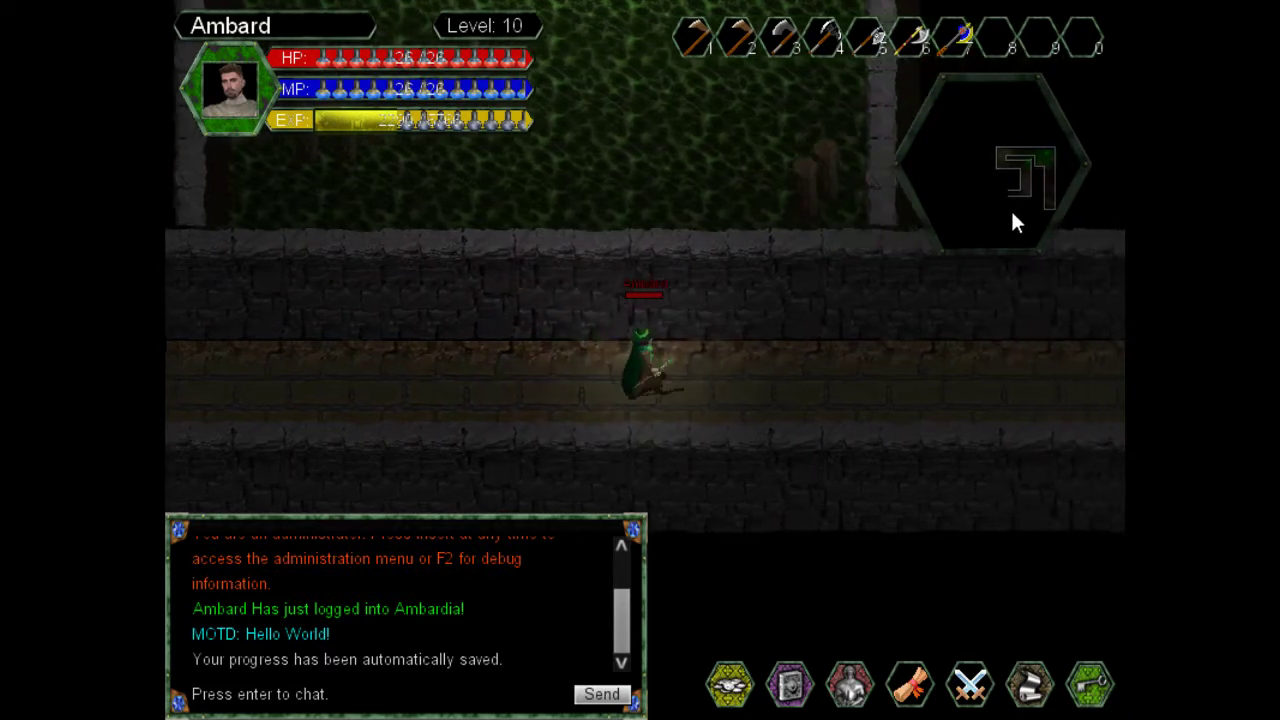
key(d)
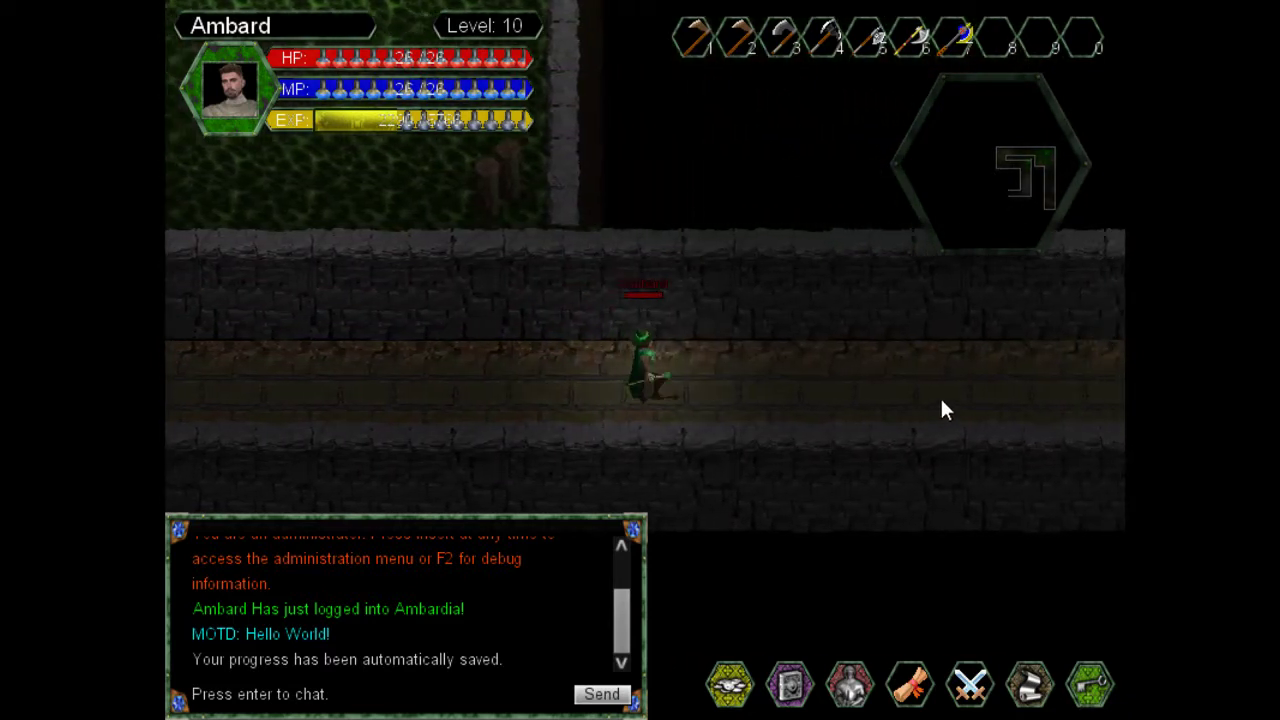
key(d)
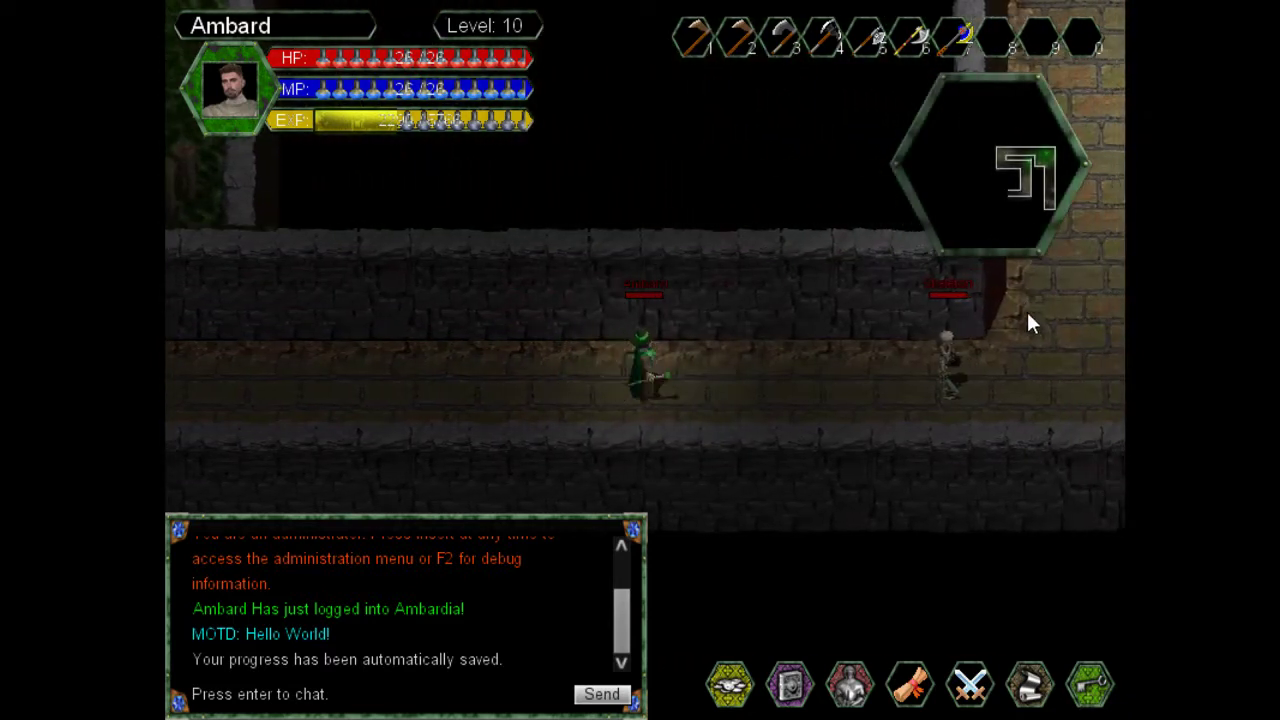
Step: Pass the skeleton at the corridor's east end, turn north and walk past the brazier to the green lamp
key(d)
key(s)
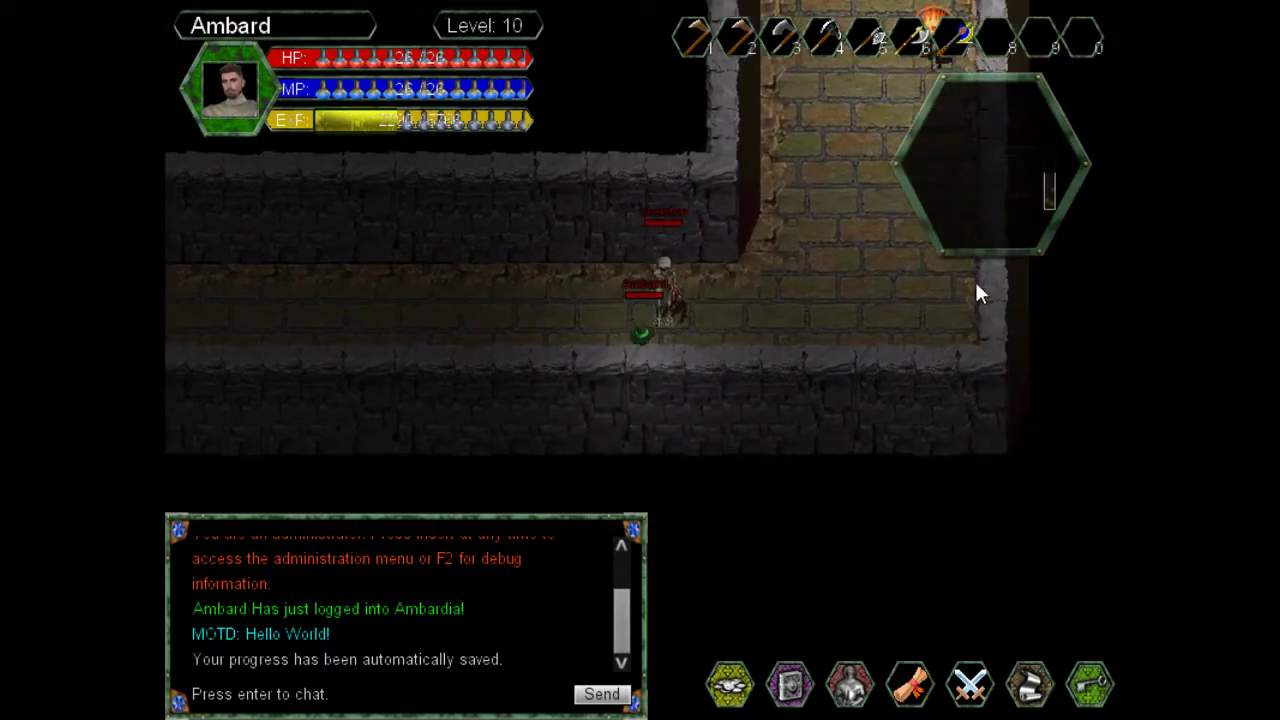
key(d)
key(w)
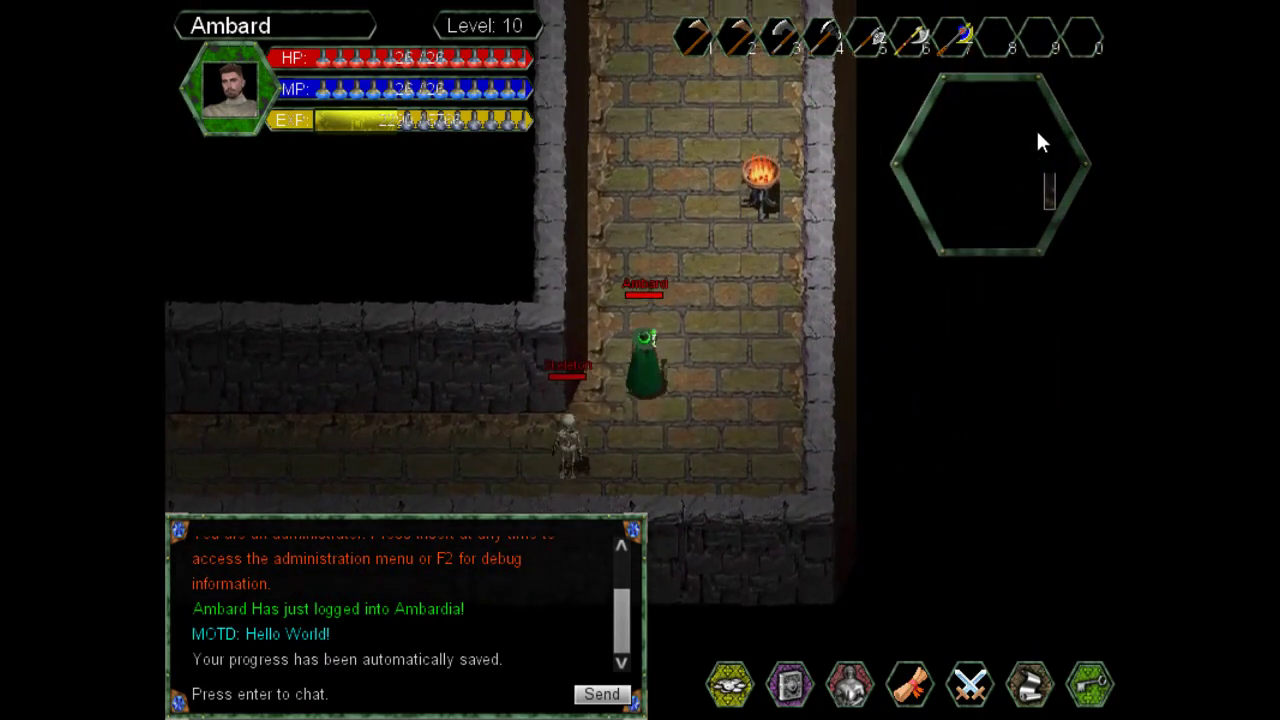
key(w)
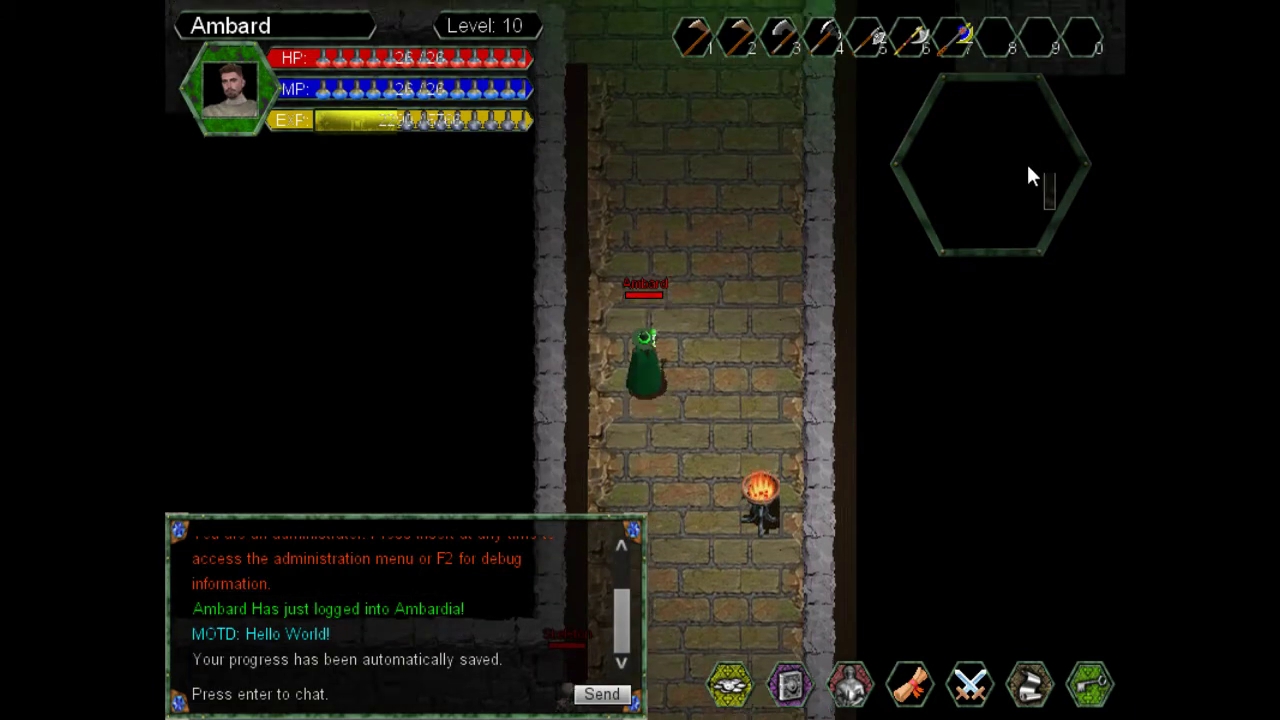
key(w)
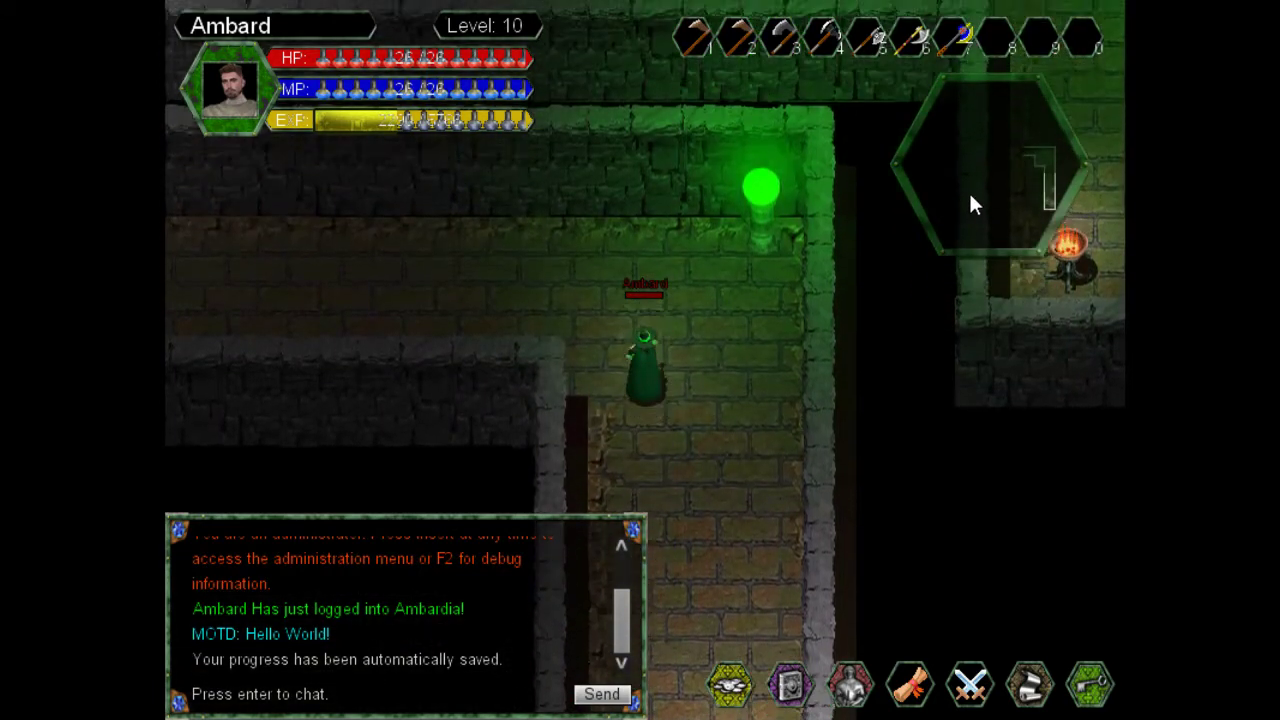
Step: Walk west from the green lamp along the passage, then north toward the brazier in the upper corner
key(a)
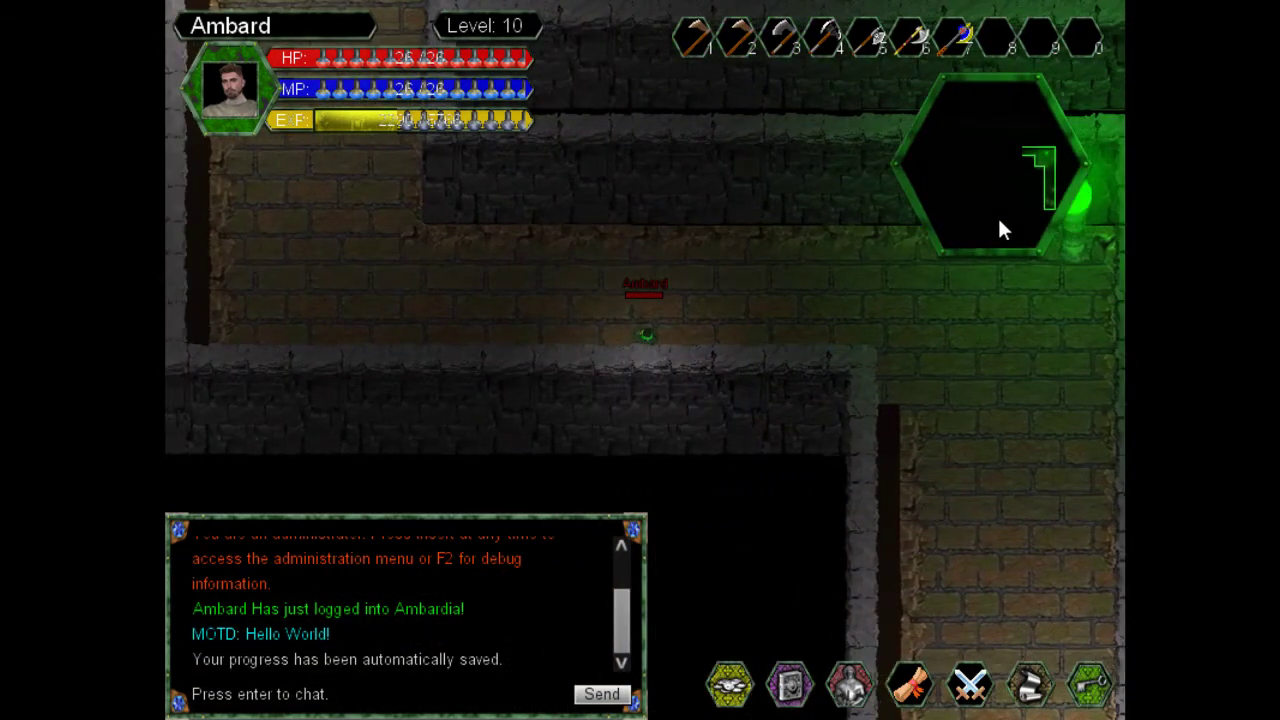
key(a)
key(w)
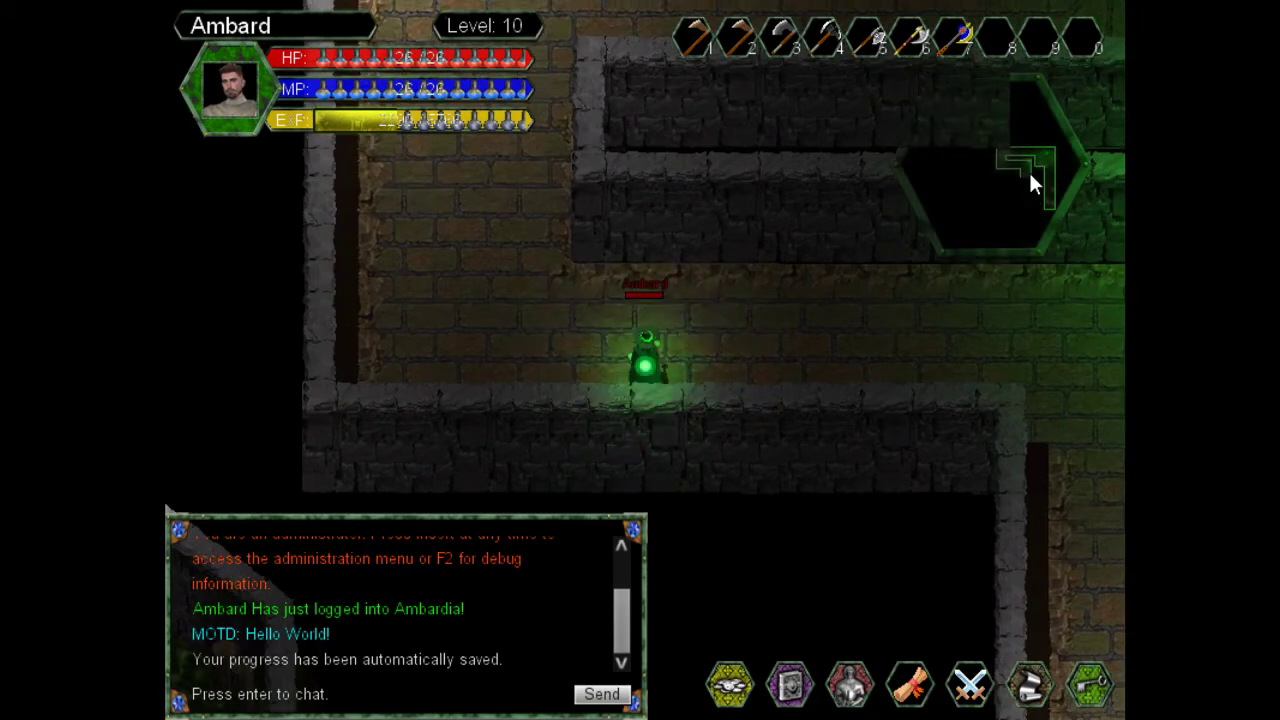
key(a)
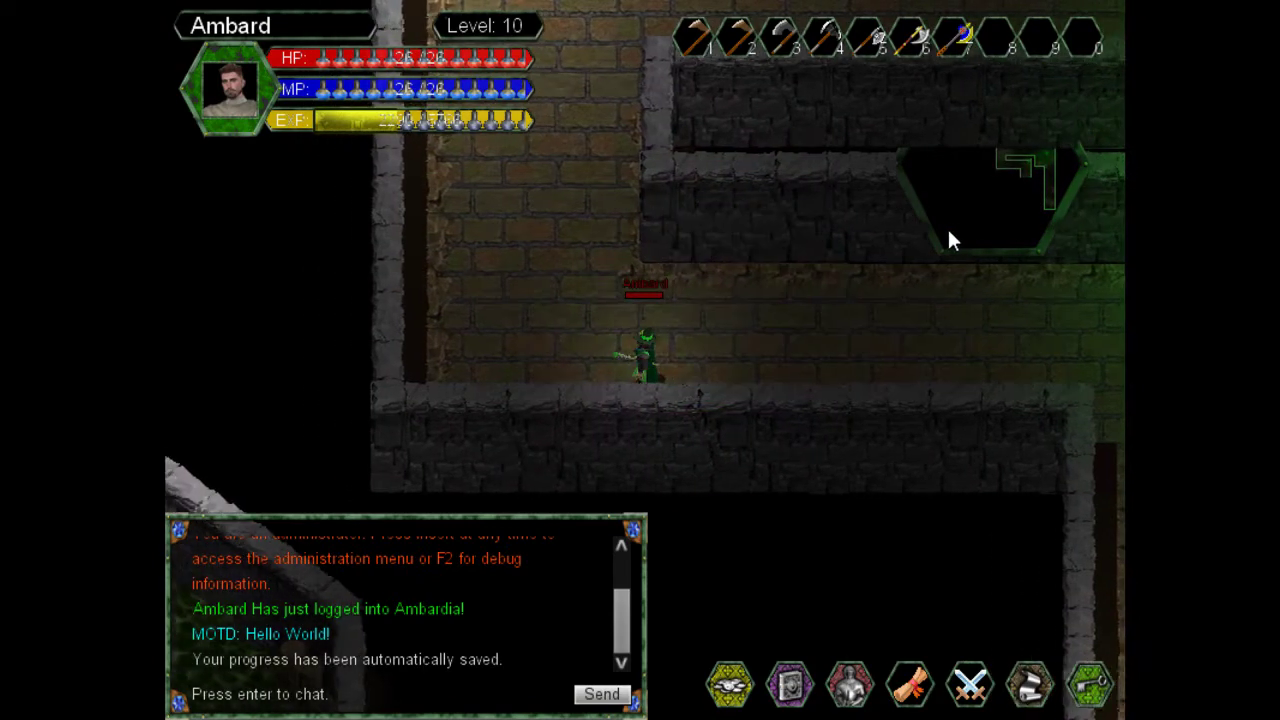
key(w)
key(w)
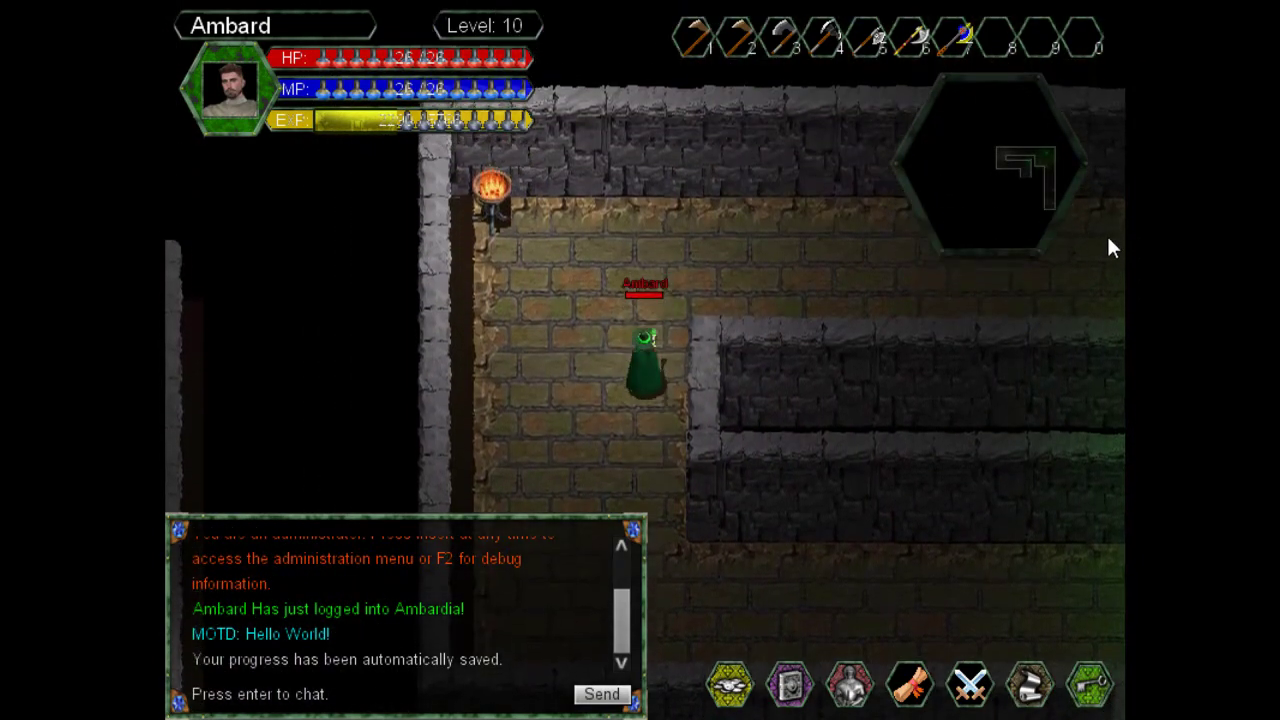
Step: Walk north to the upper corridor, shoot a green orb eastward and walk east toward the green-lit hall
key(d)
key(d)
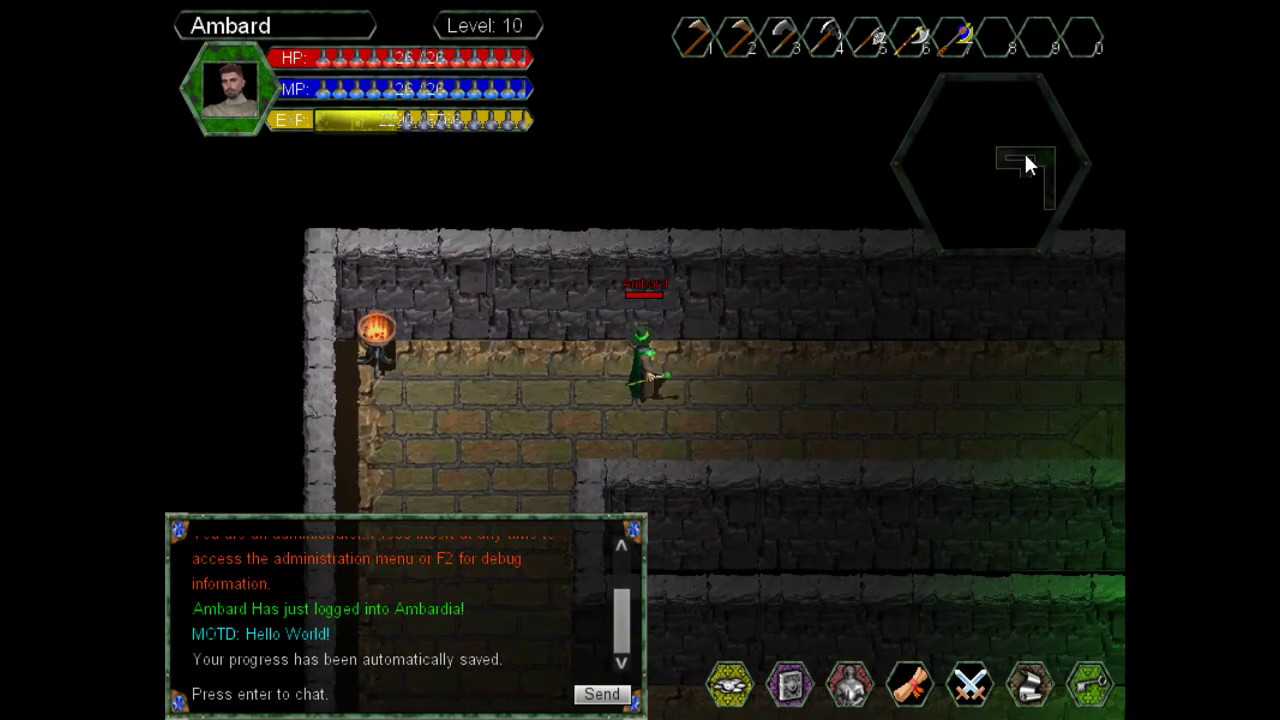
key(e)
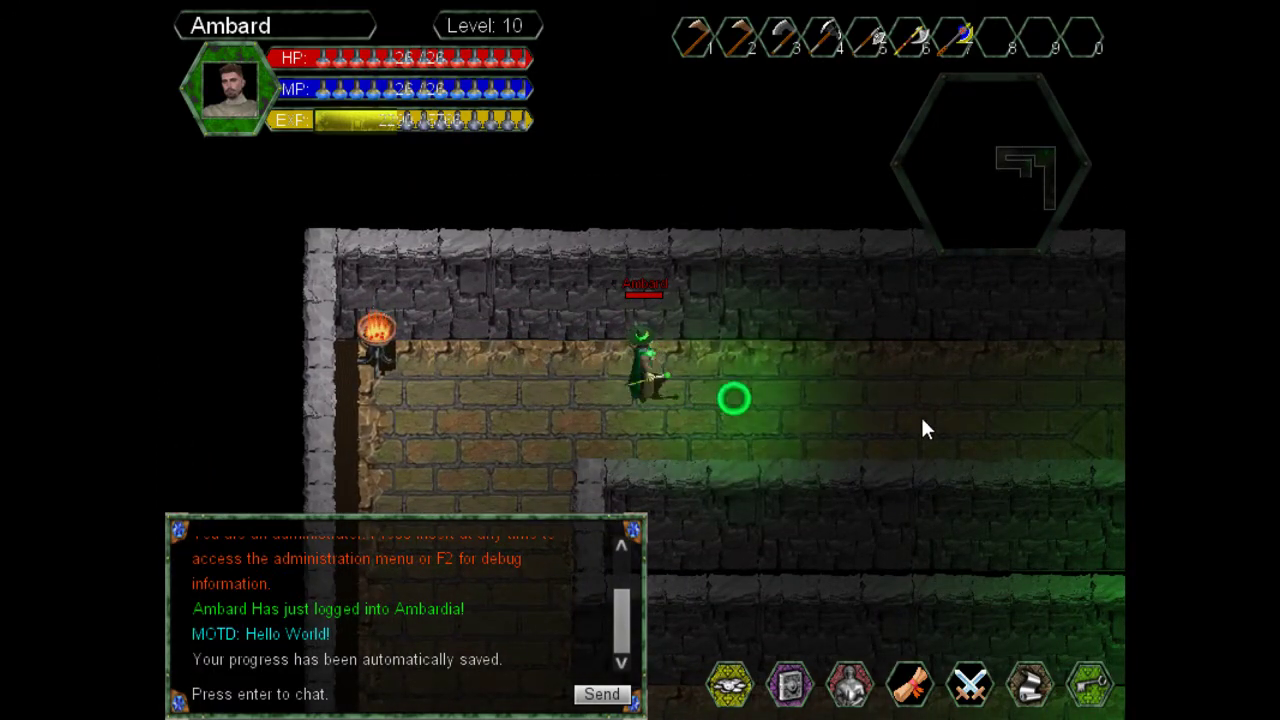
key(d)
key(d)
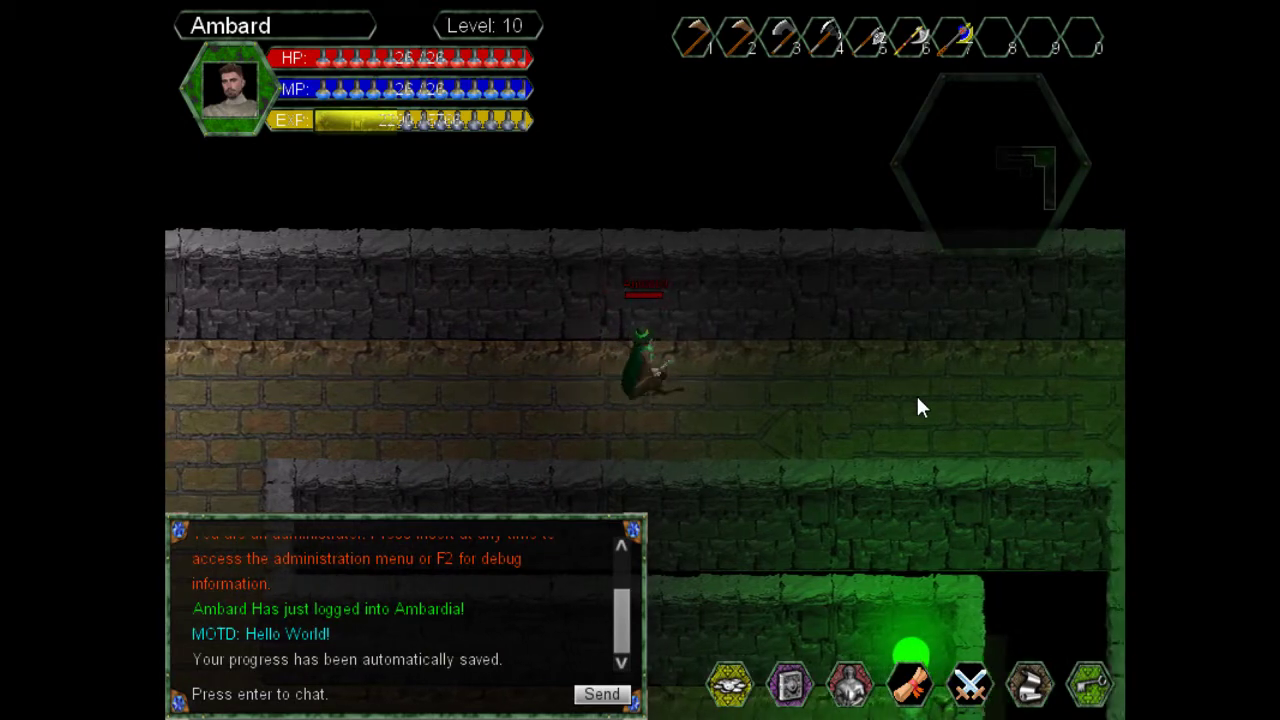
key(d)
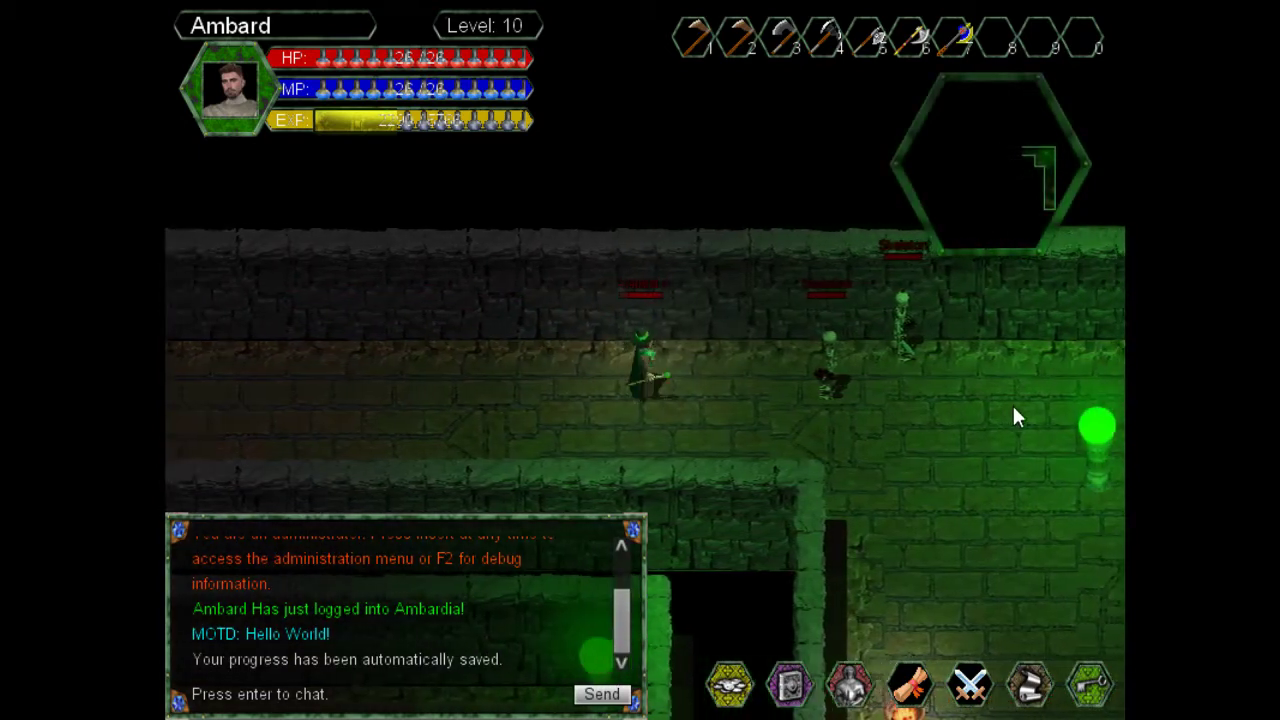
Step: Pass south of the two skeletons, go around the green lamp and walk to the brazier by the hall's east wall
key(s)
key(d)
key(d)
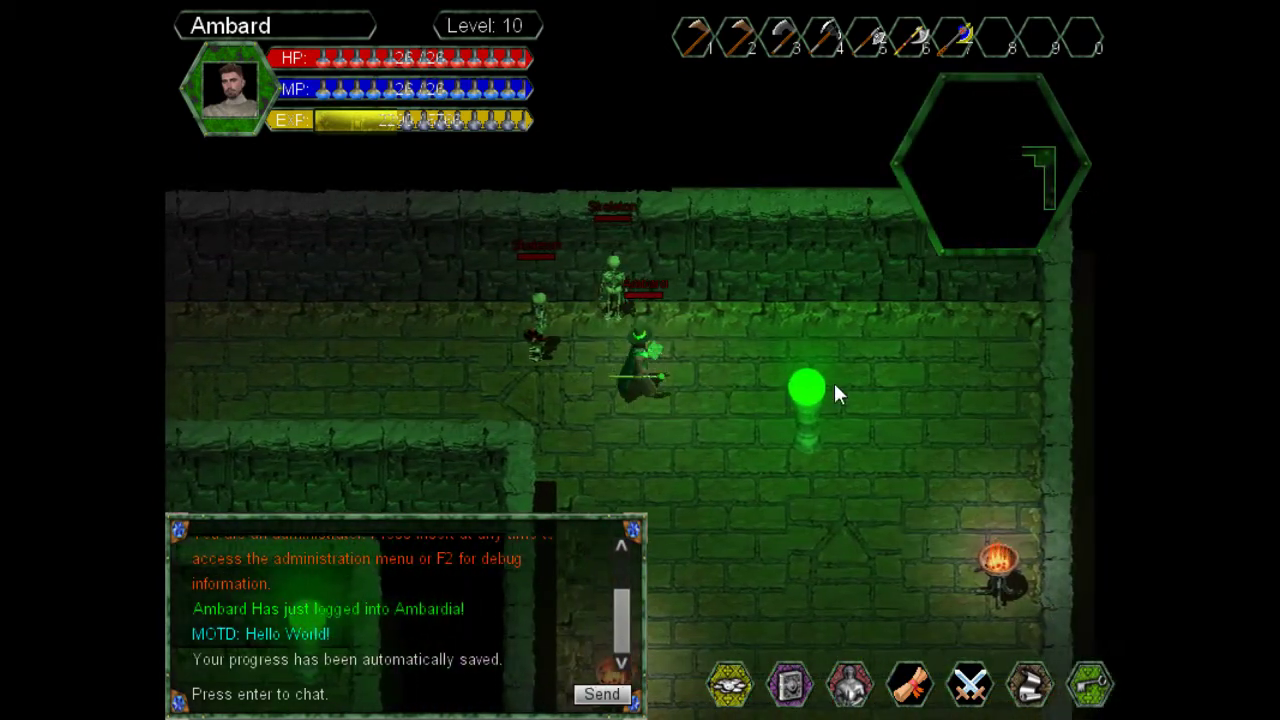
key(s)
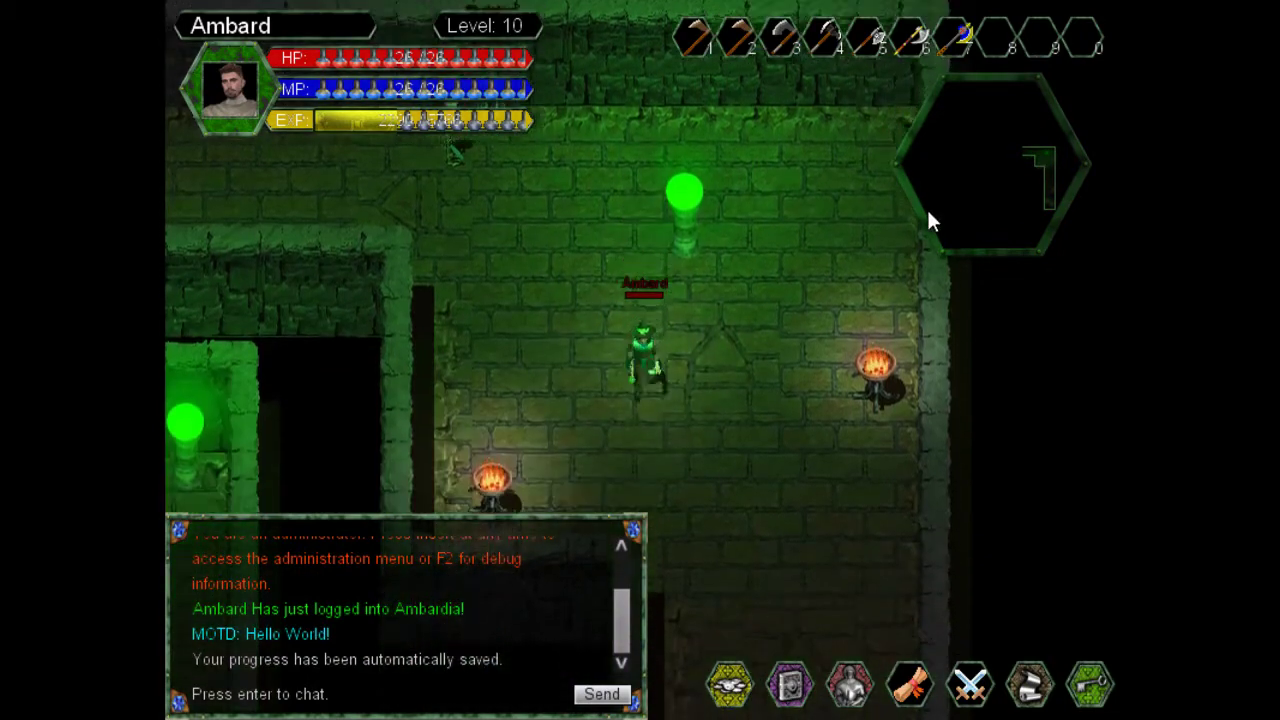
key(d)
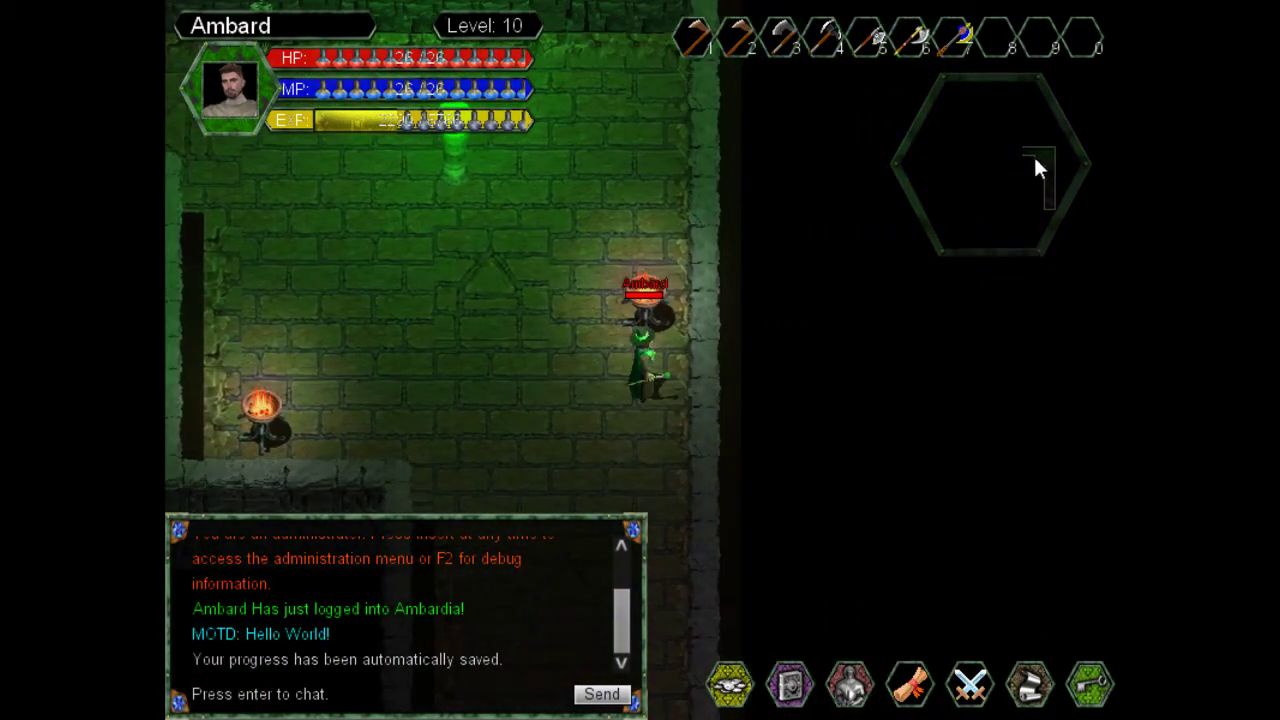
Step: Walk south down the narrow corridor past both braziers and leave the dungeon through the door at its south end
key(s)
key(a)
key(s)
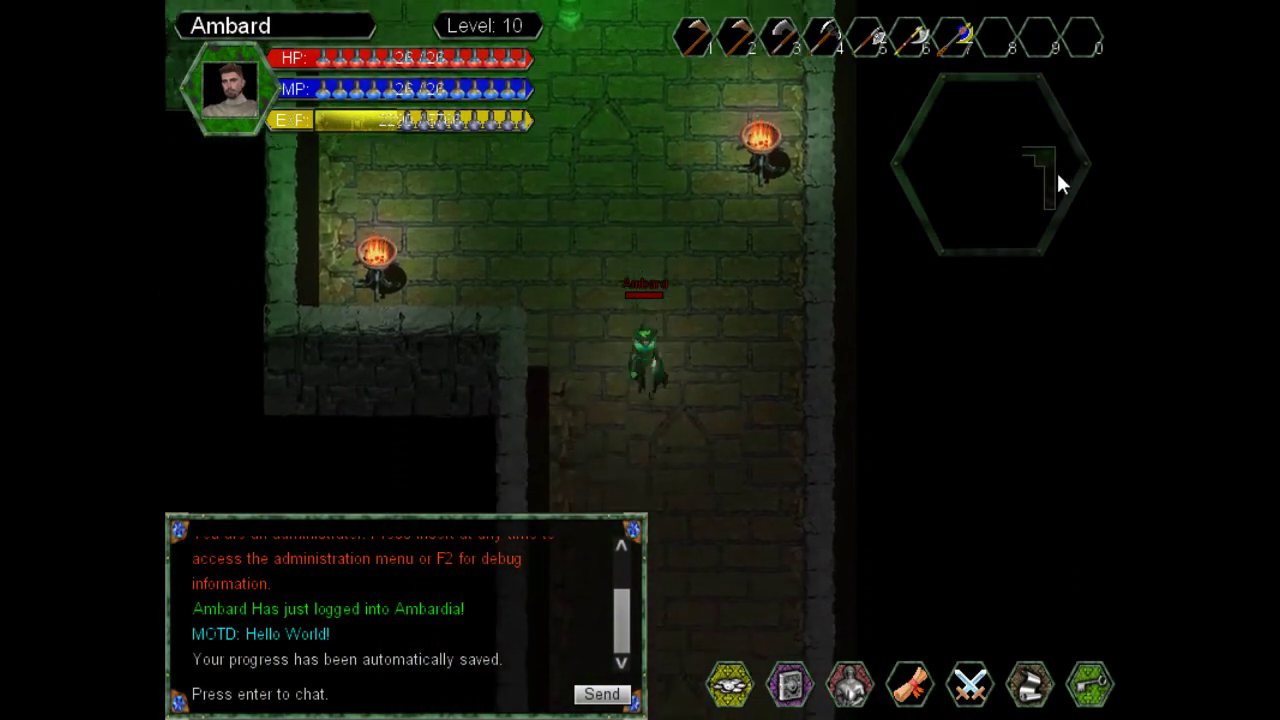
key(s)
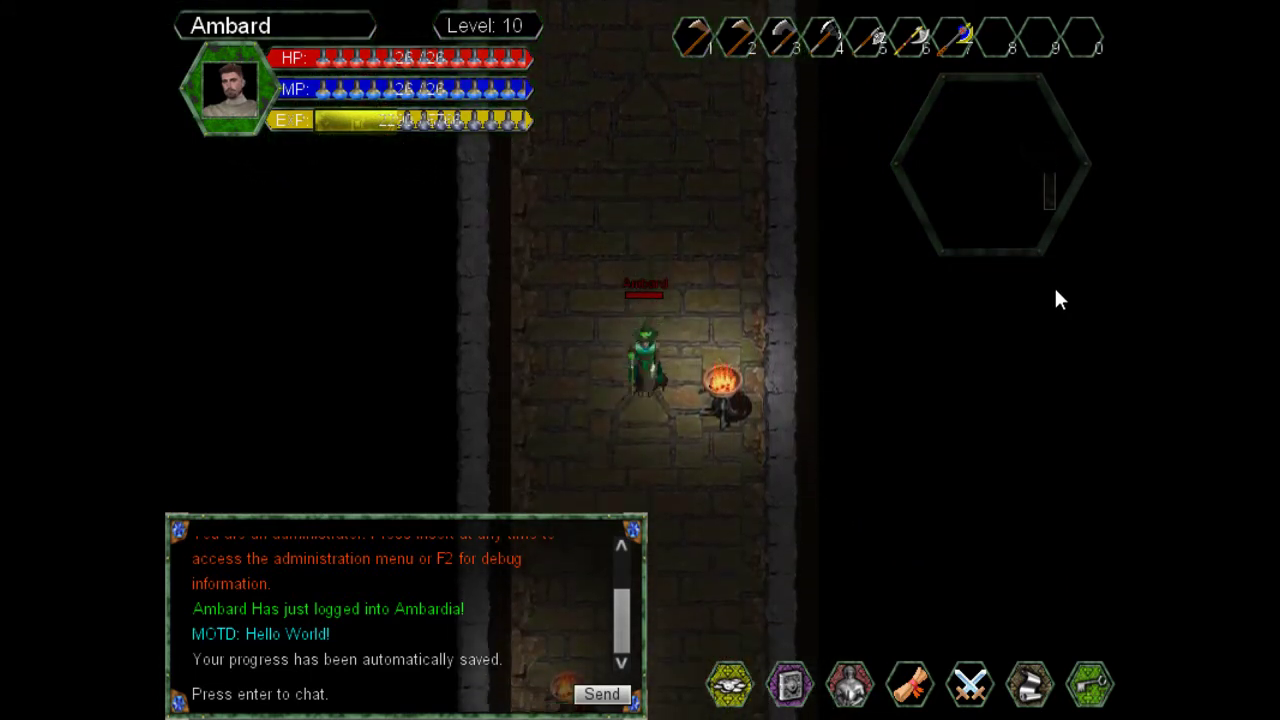
key(s)
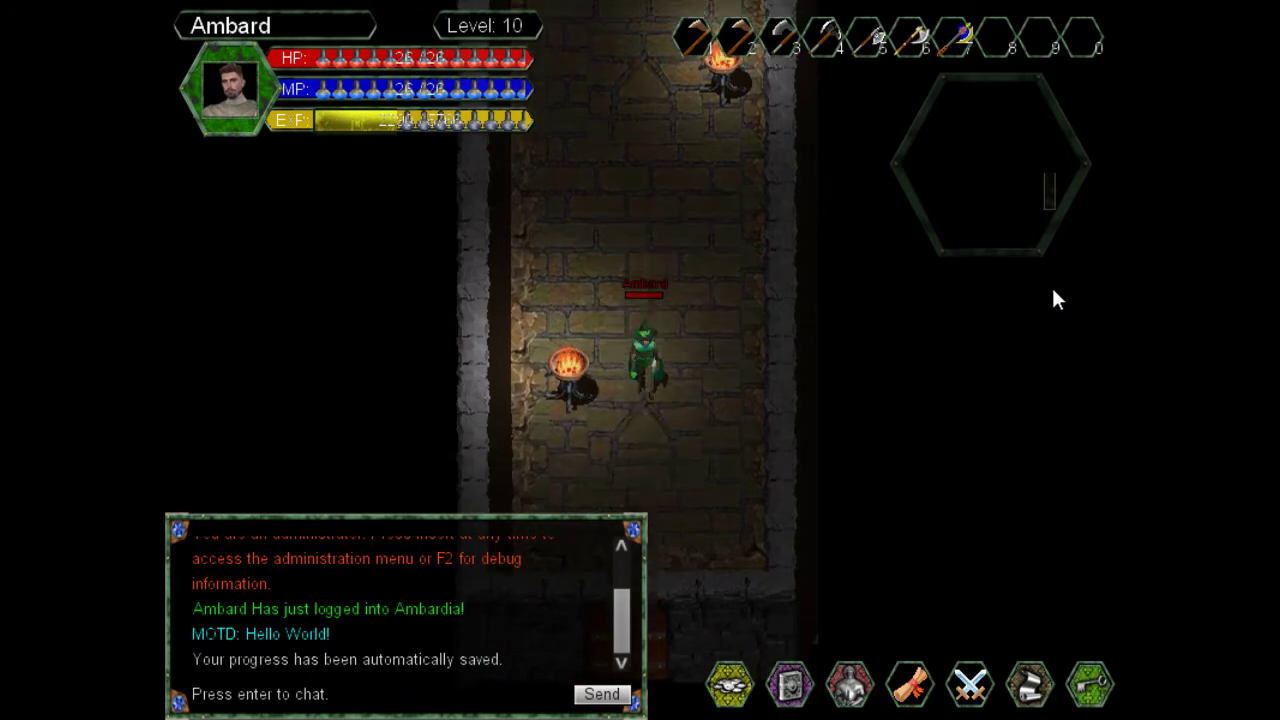
key(s)
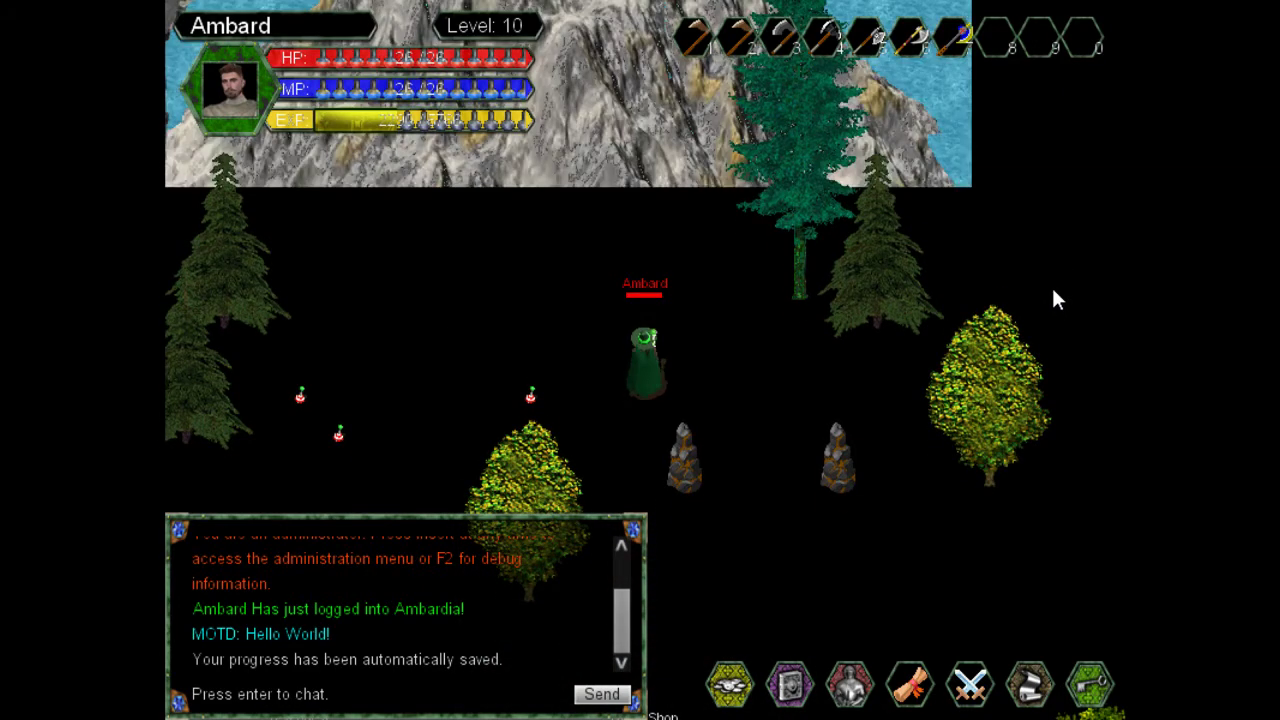
key(Down)
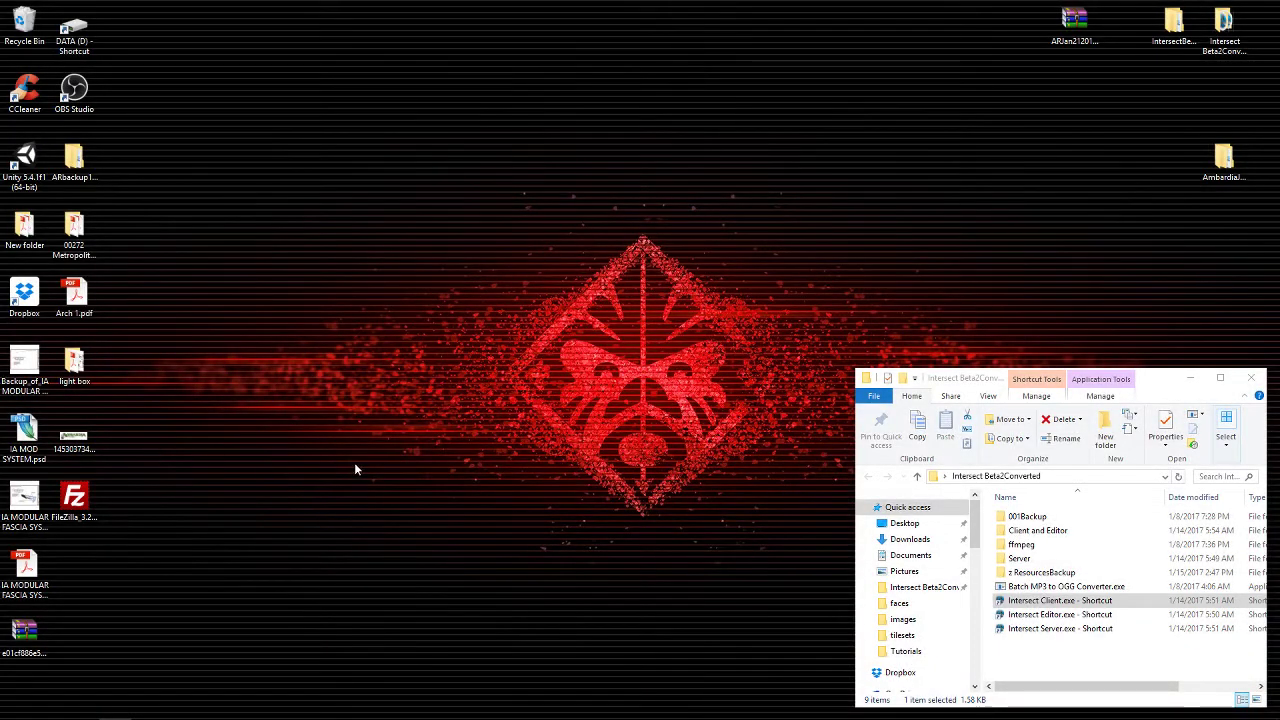
Step: Switch to Photoshop to view the hexagonal frame in MiniMap.psd, then minimise the program
mouse_move(146, 712)
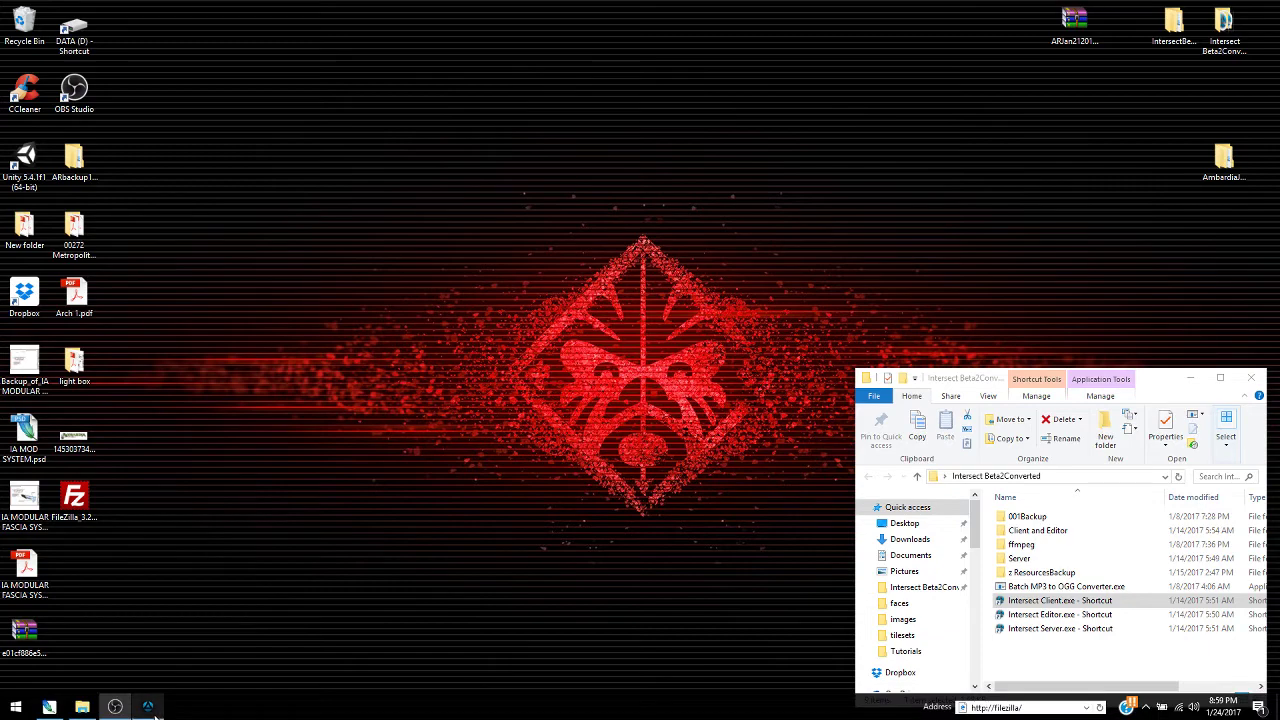
click(49, 707)
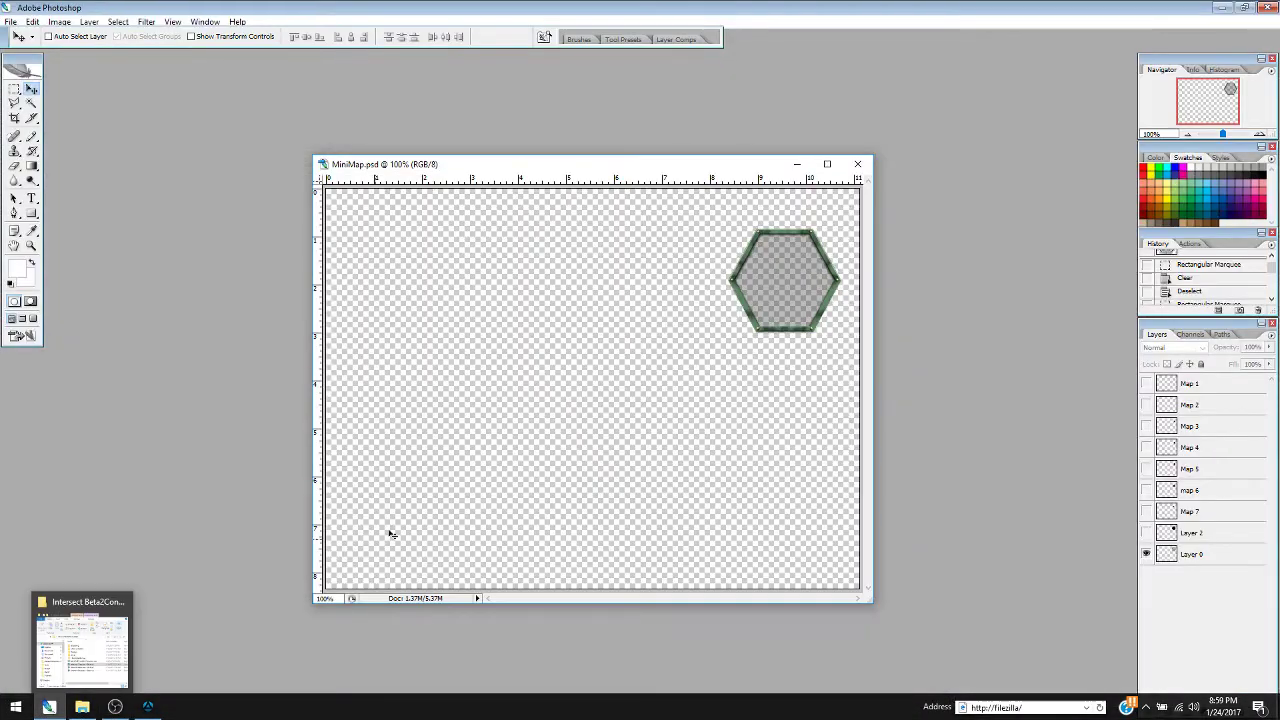
drag(667, 172, 650, 148)
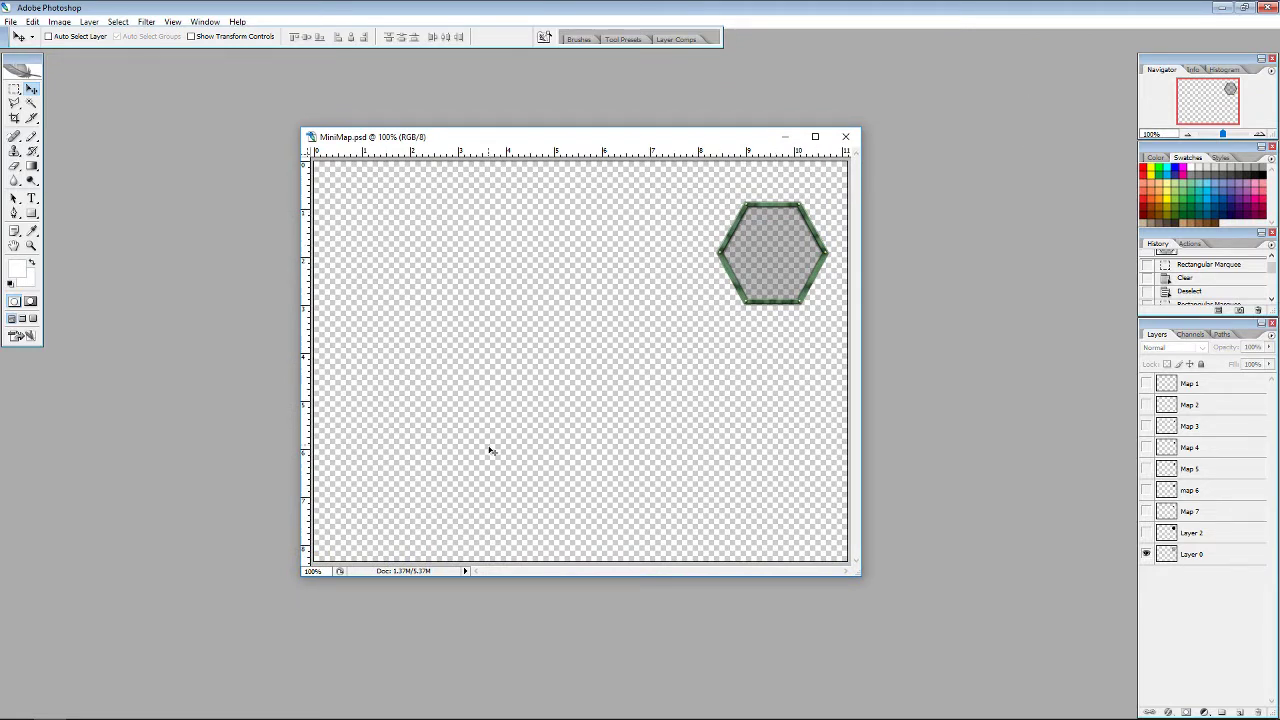
click(1221, 8)
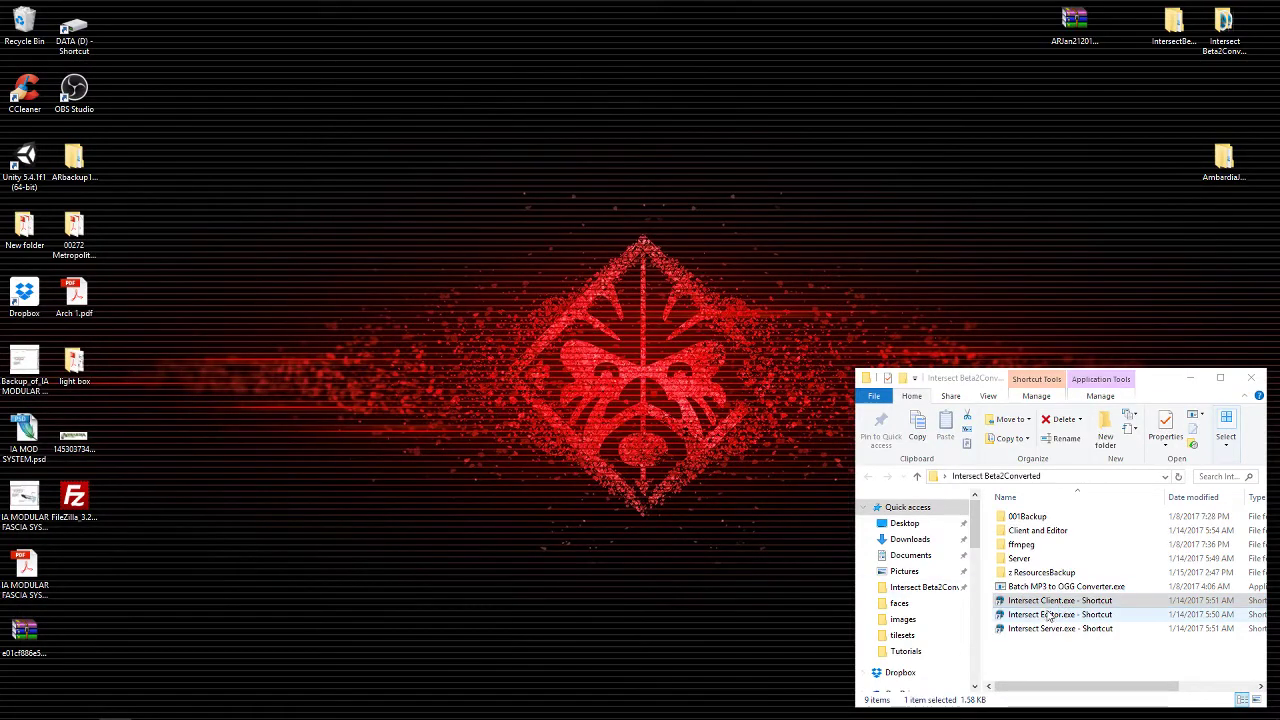
Step: Launch the Intersect Client, log in to Ambardia and walk north into the brazier-lit corridor
double_click(1050, 601)
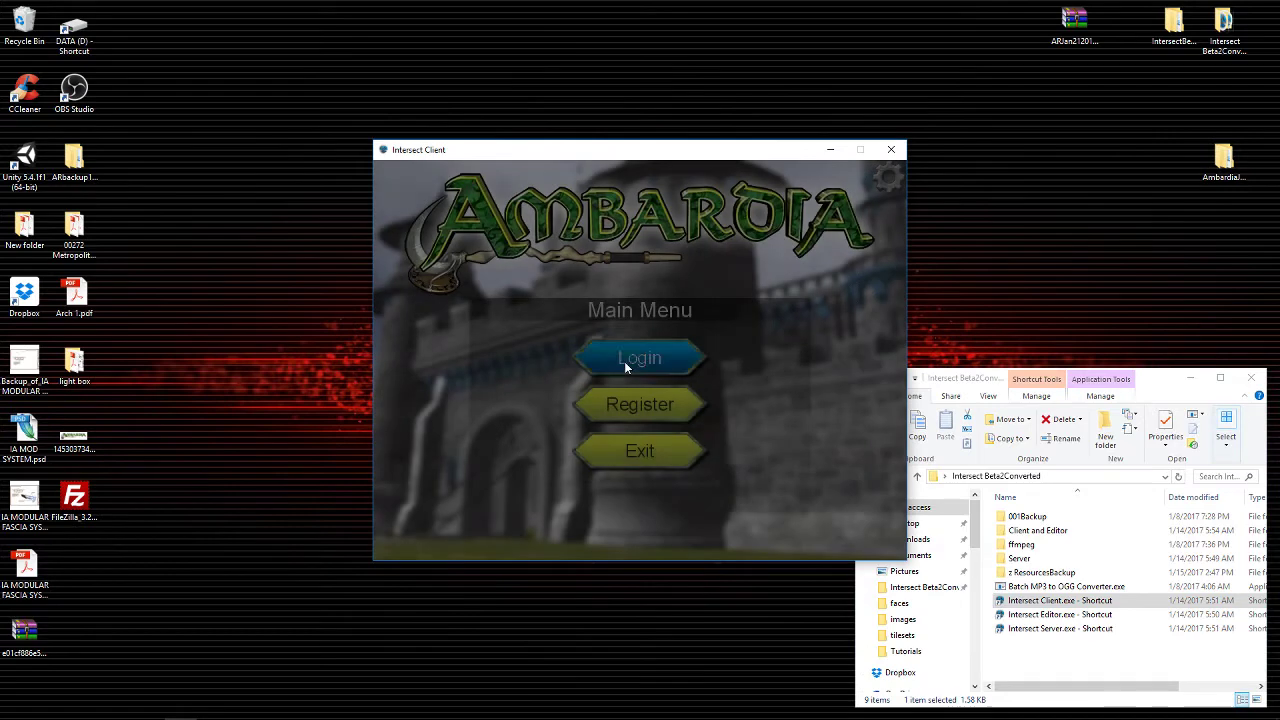
click(624, 361)
click(558, 462)
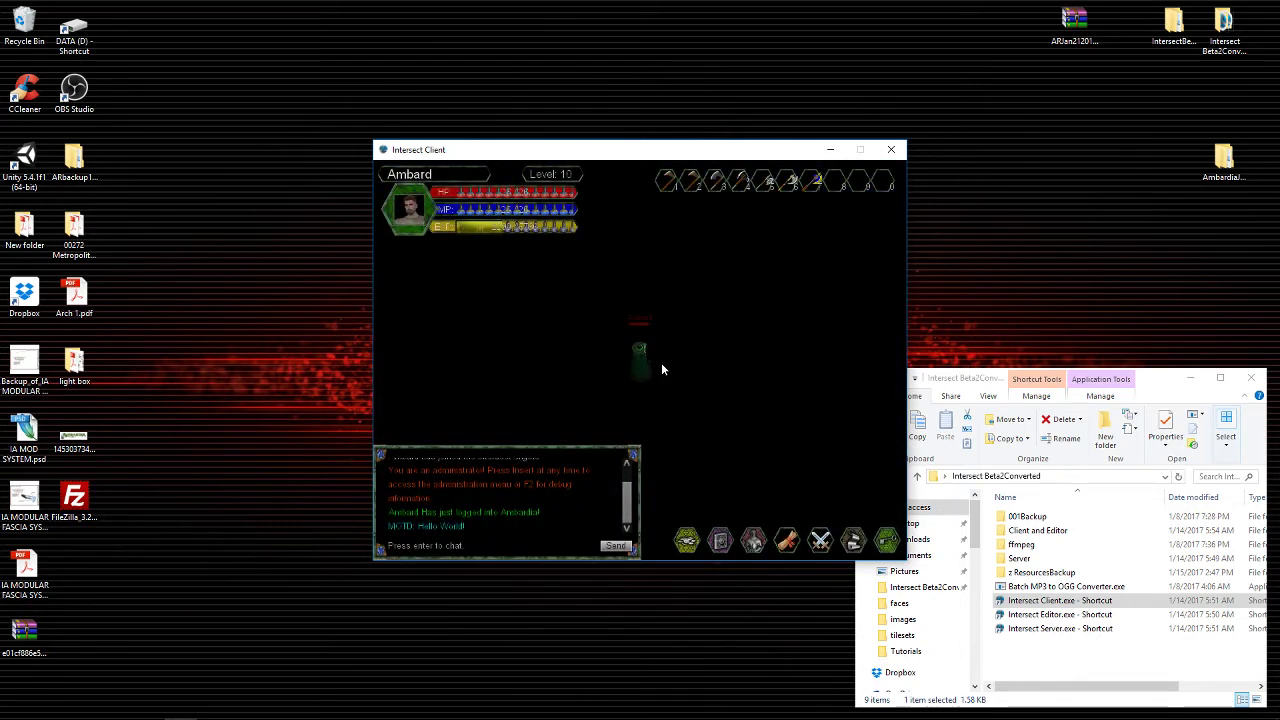
key(w)
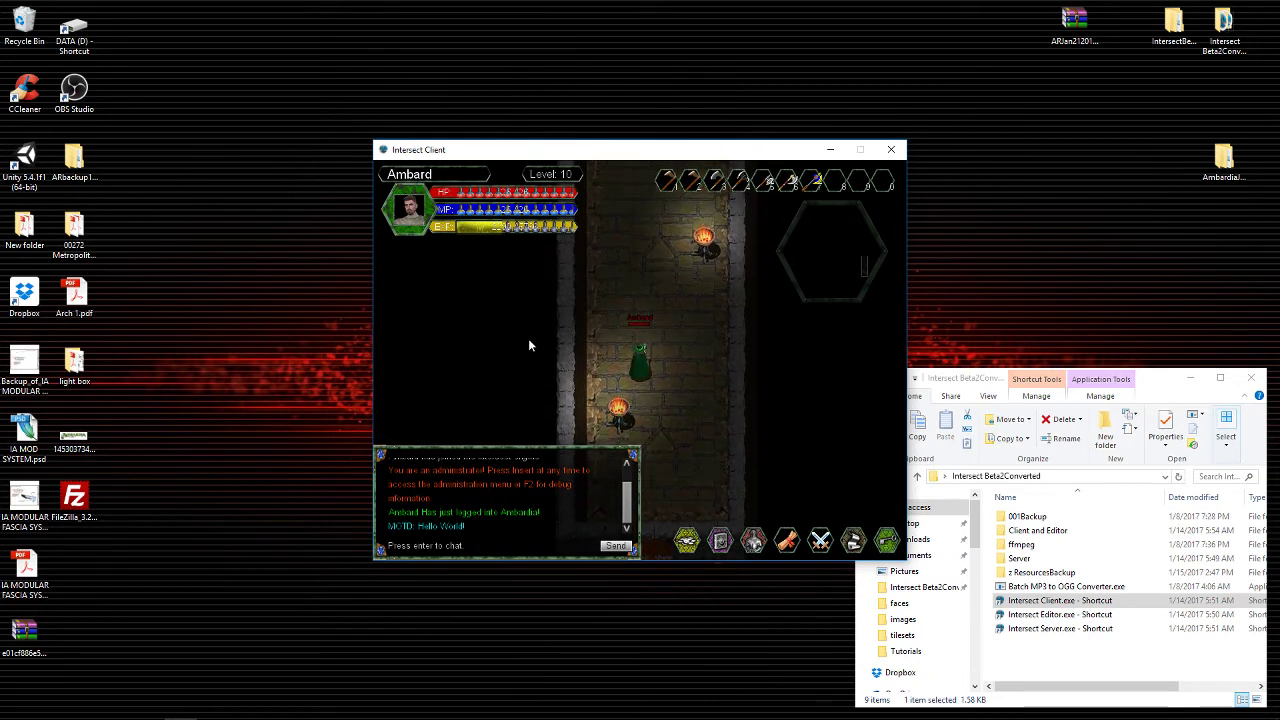
key(e)
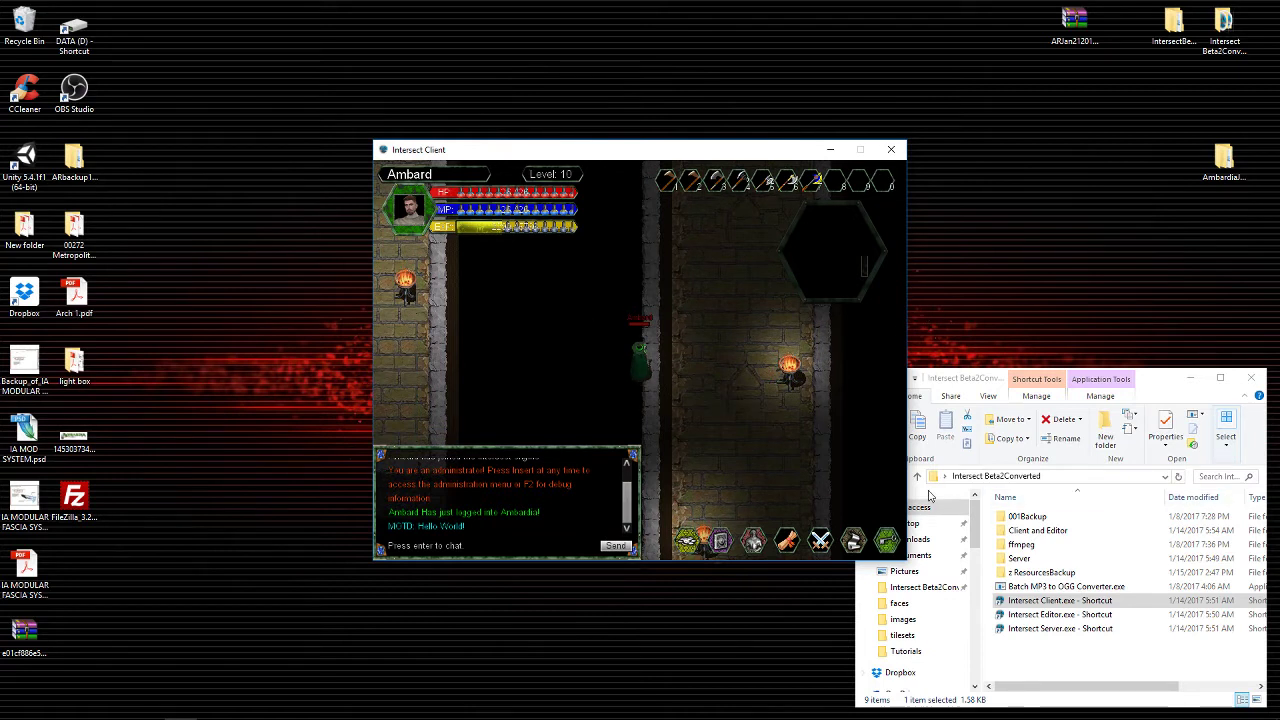
Step: Set the game's resolution to 1024x768 and apply it
click(858, 541)
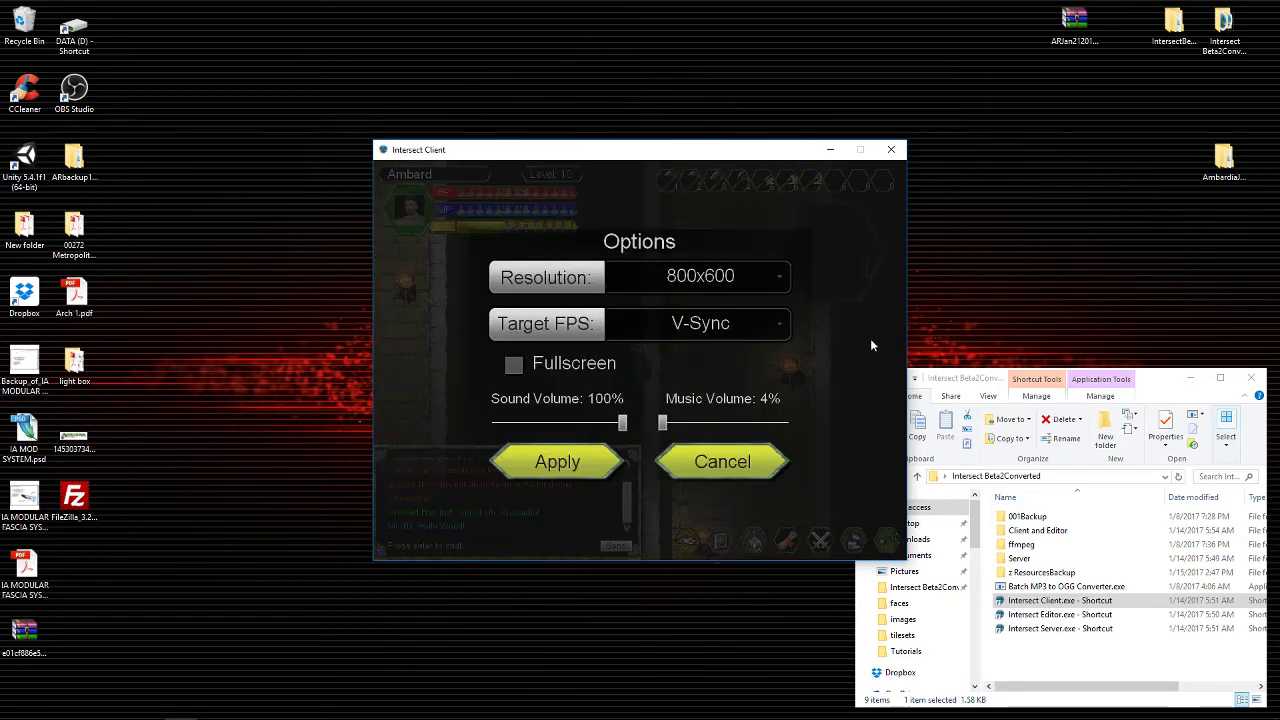
click(780, 280)
click(632, 313)
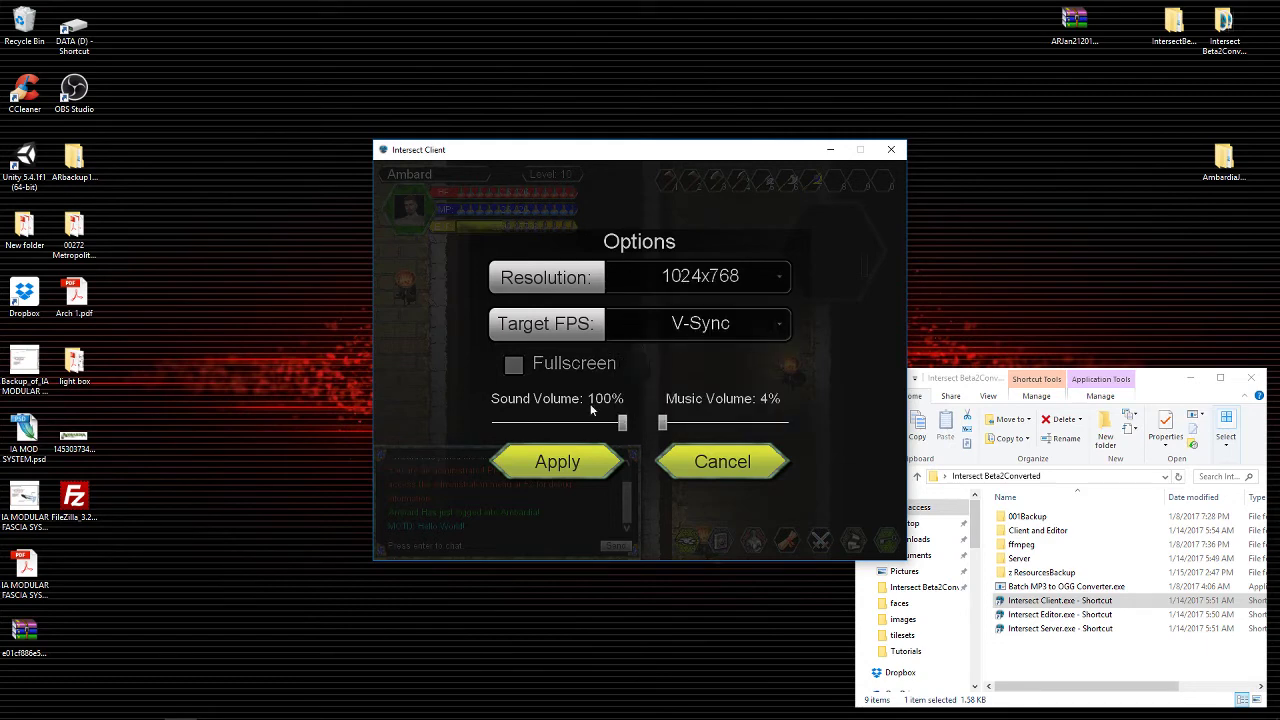
click(583, 465)
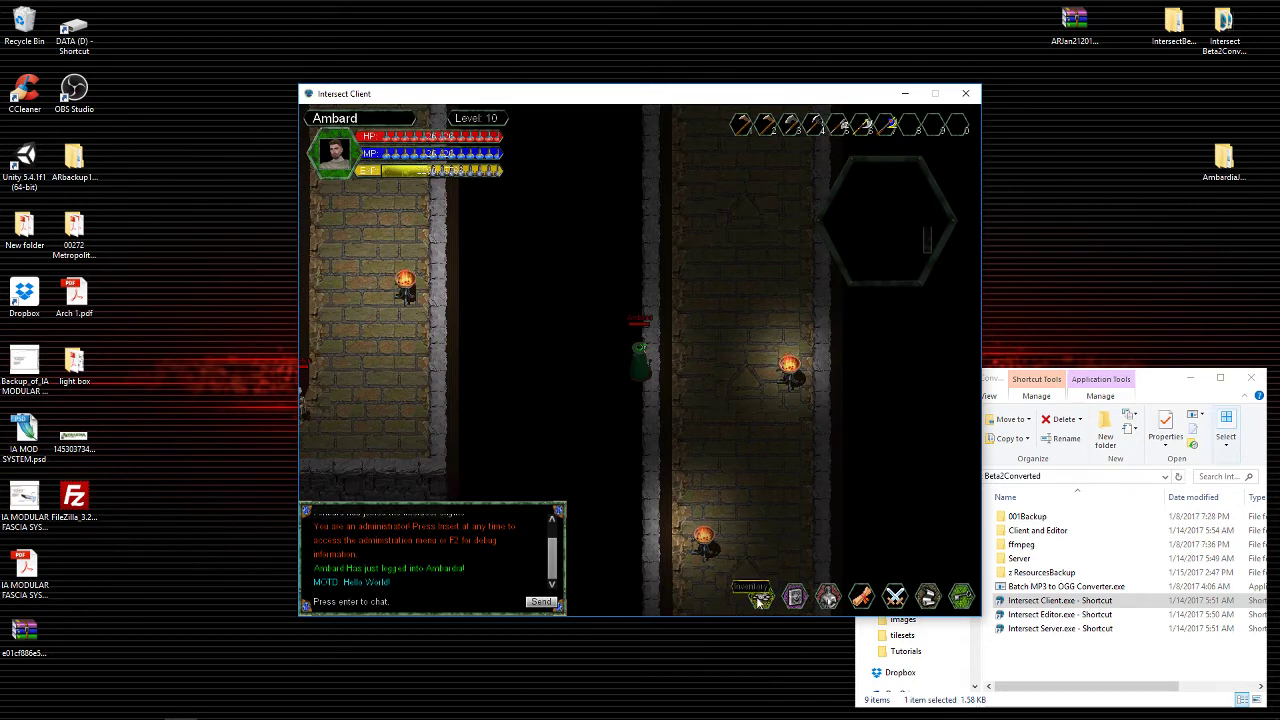
Step: Enable the Fullscreen option for the game and apply it
click(928, 597)
click(514, 364)
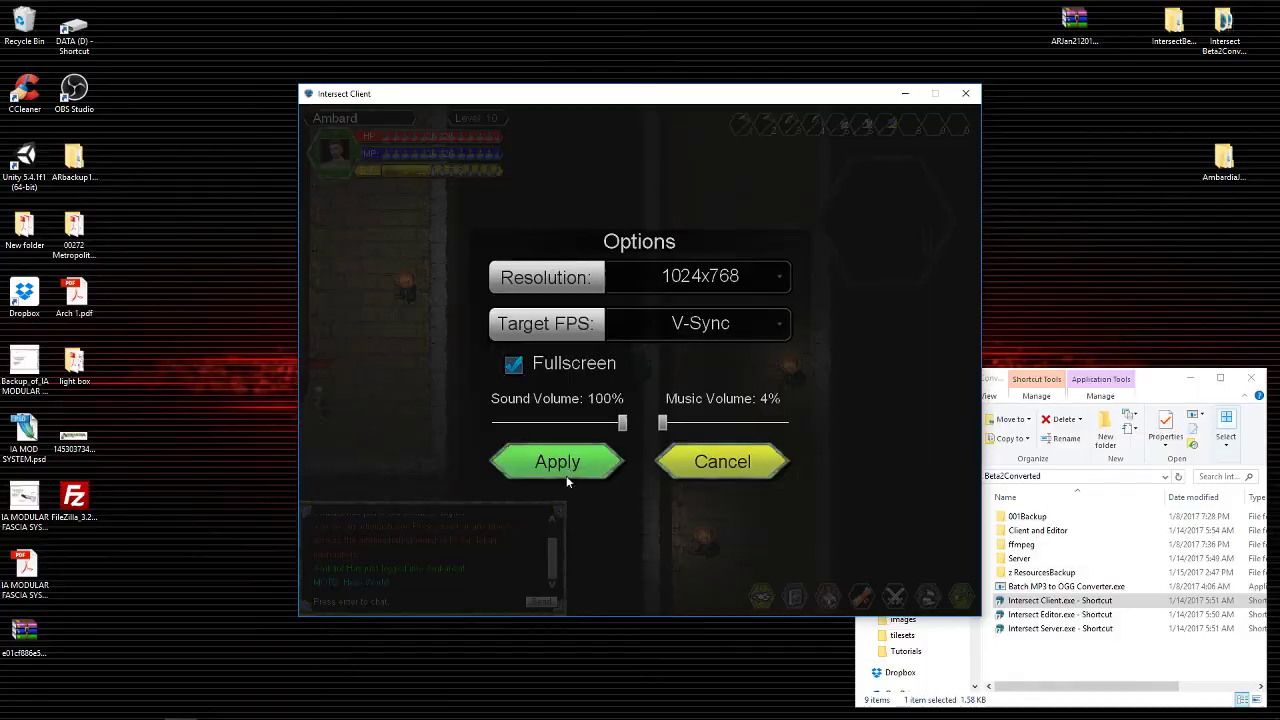
click(566, 468)
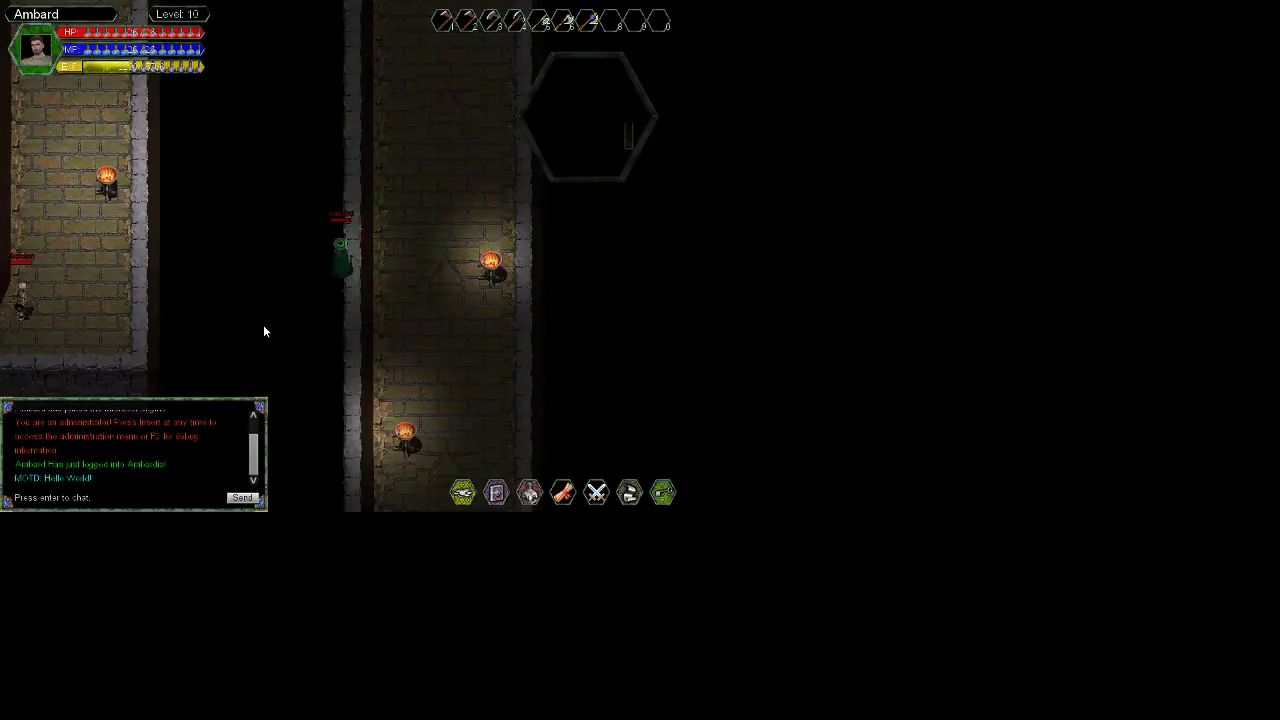
Step: Turn off Fullscreen, set the game's resolution to 800x600 and apply both changes
click(633, 492)
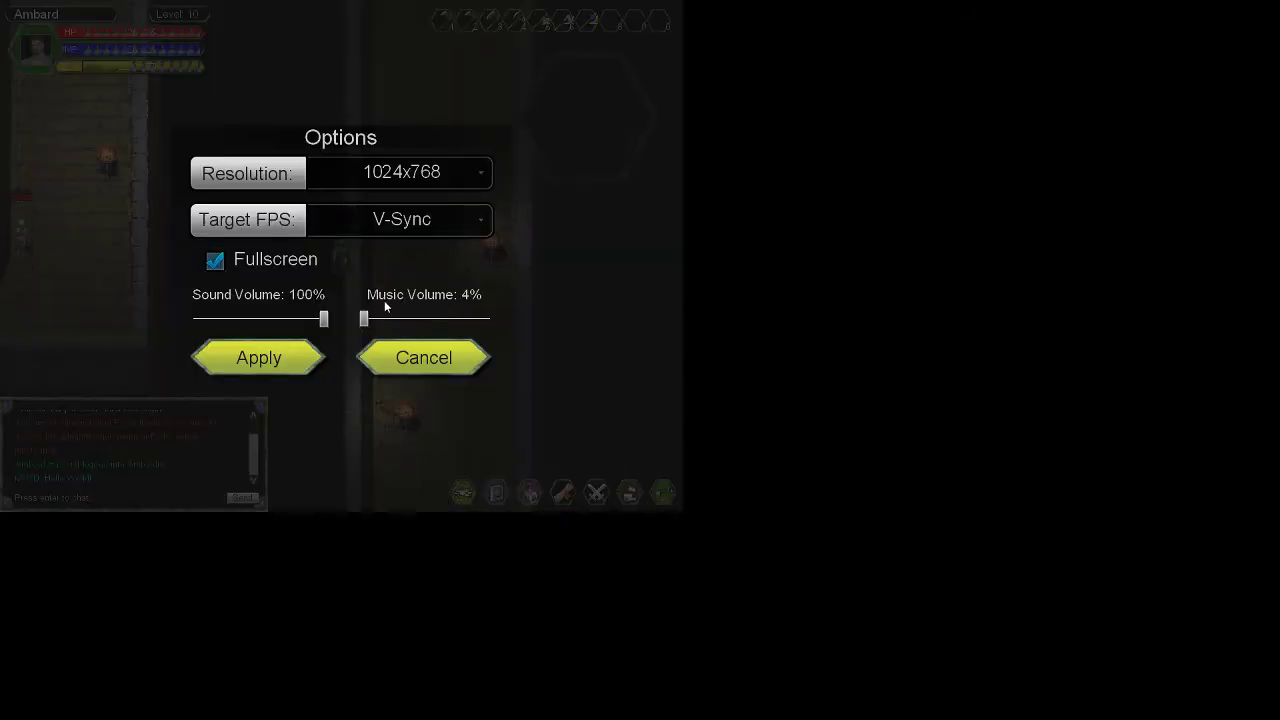
click(215, 260)
click(422, 178)
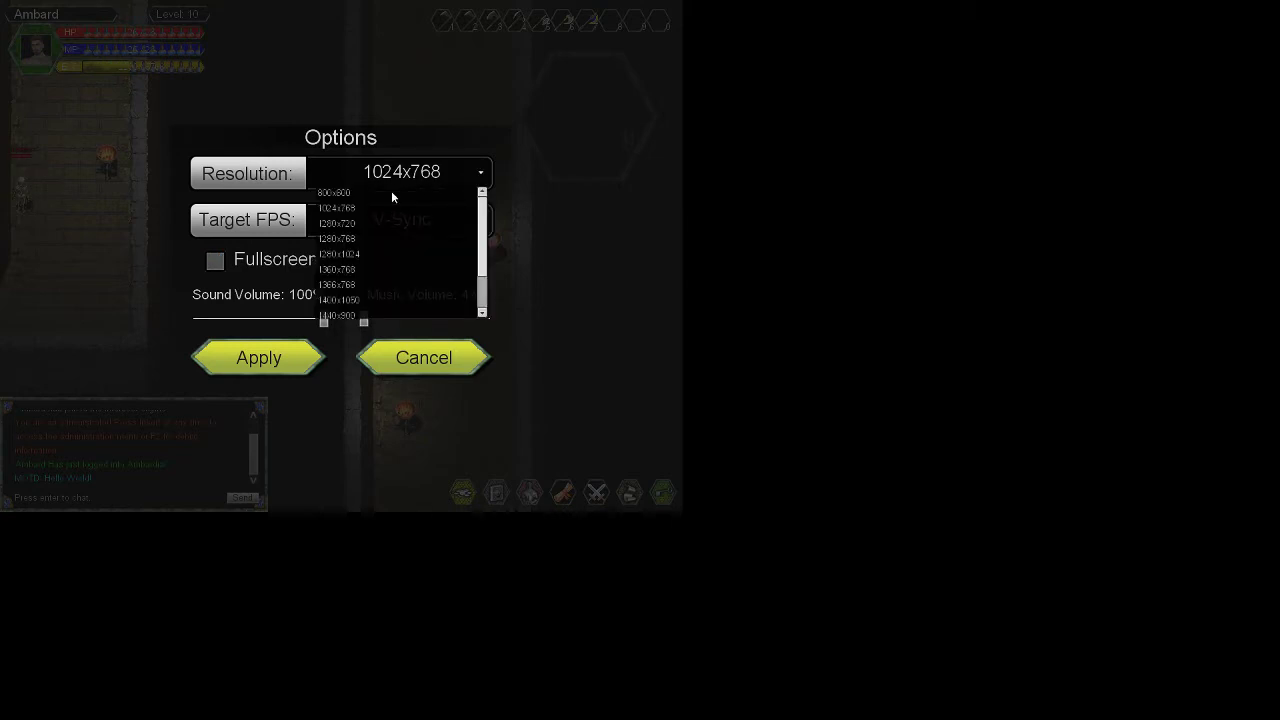
click(340, 193)
click(259, 357)
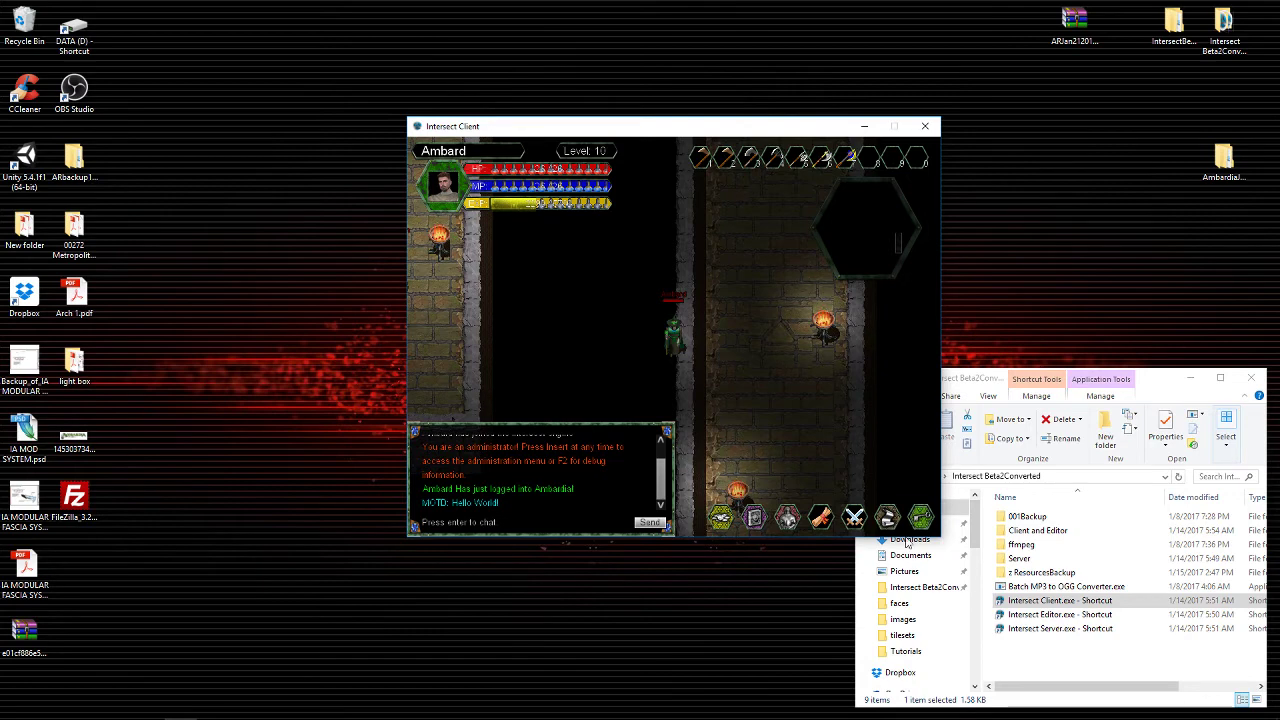
Step: Close the game client and switch to MiniMap.psd in Photoshop
click(857, 518)
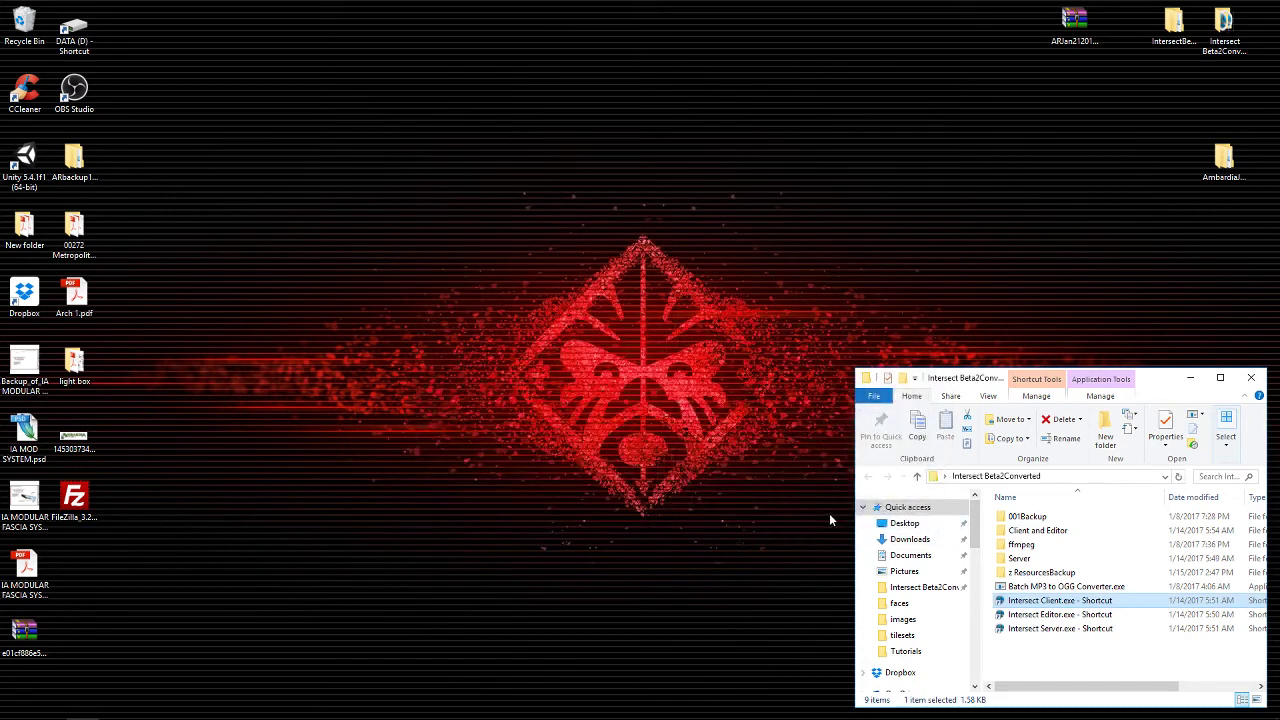
click(838, 248)
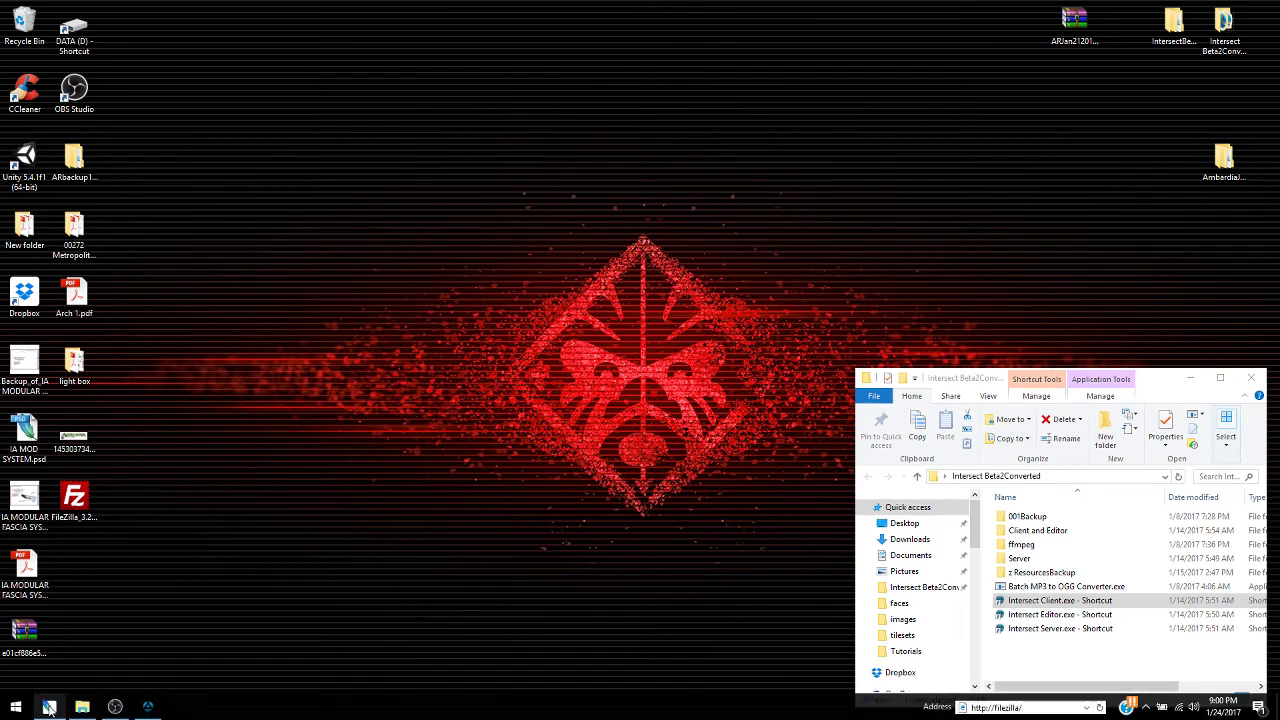
click(50, 707)
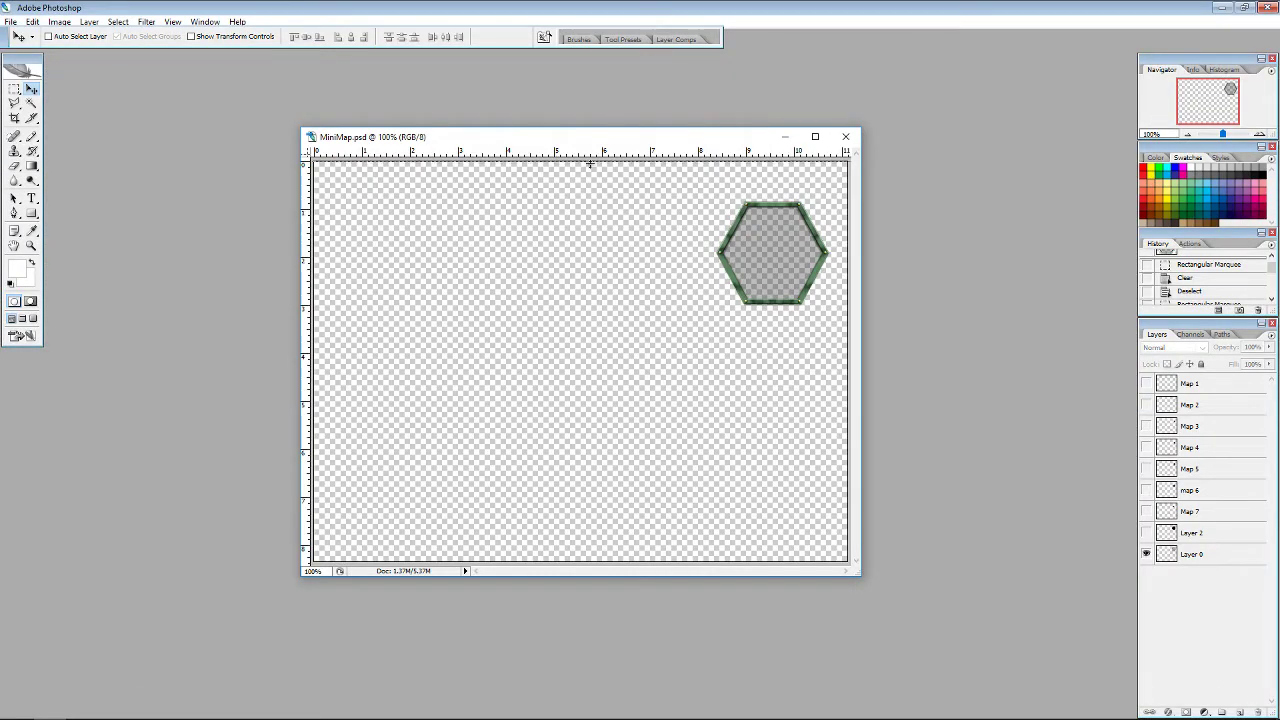
Step: Reposition the MiniMap.psd window and delete the stray horizontal guide from the canvas
drag(541, 152, 488, 169)
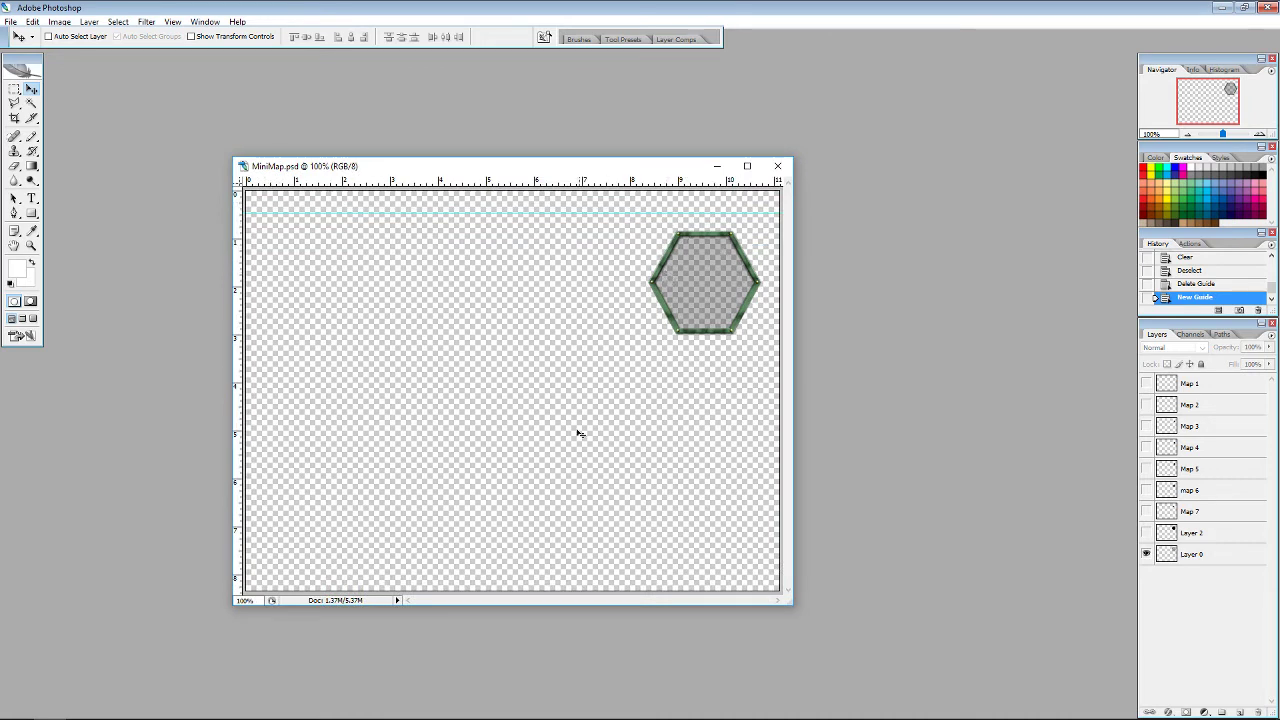
drag(486, 213, 492, 178)
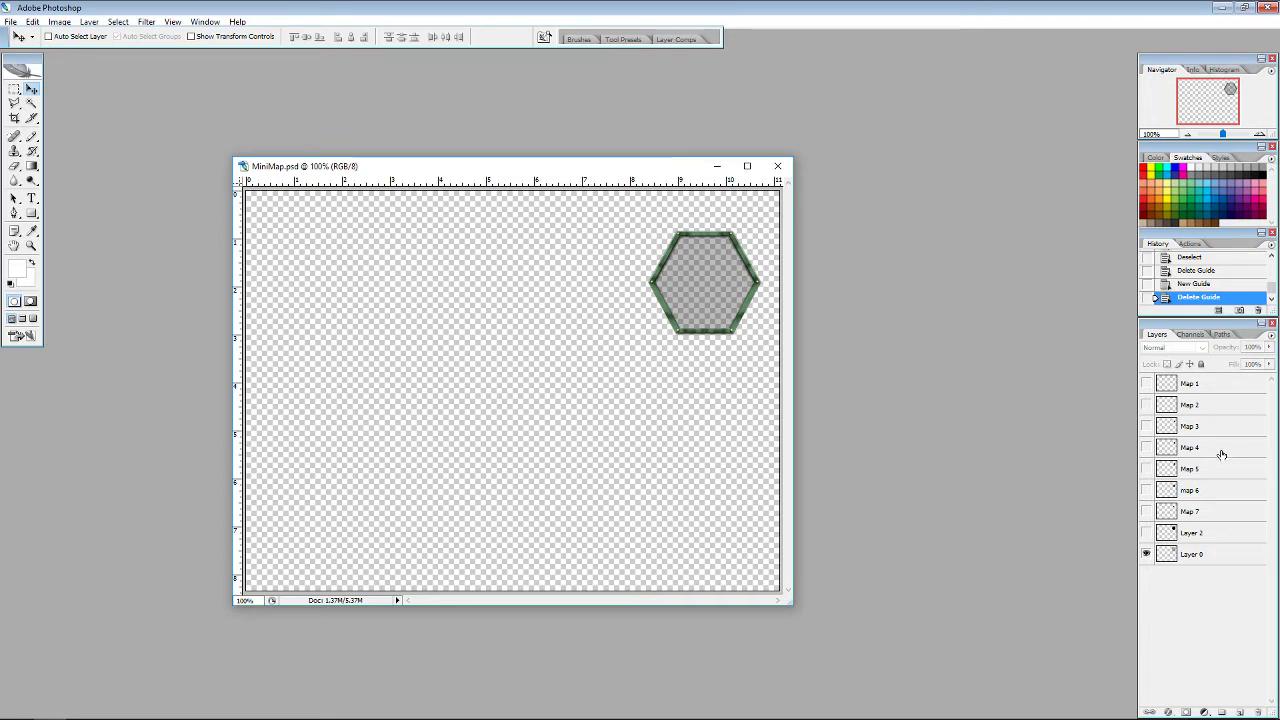
Step: Show the layers Map 1, Map 2 and Layer 2 inside the minimap's hexagonal frame
click(1146, 384)
mouse_move(595, 172)
mouse_down()
mouse_move(601, 131)
mouse_move(613, 156)
mouse_up()
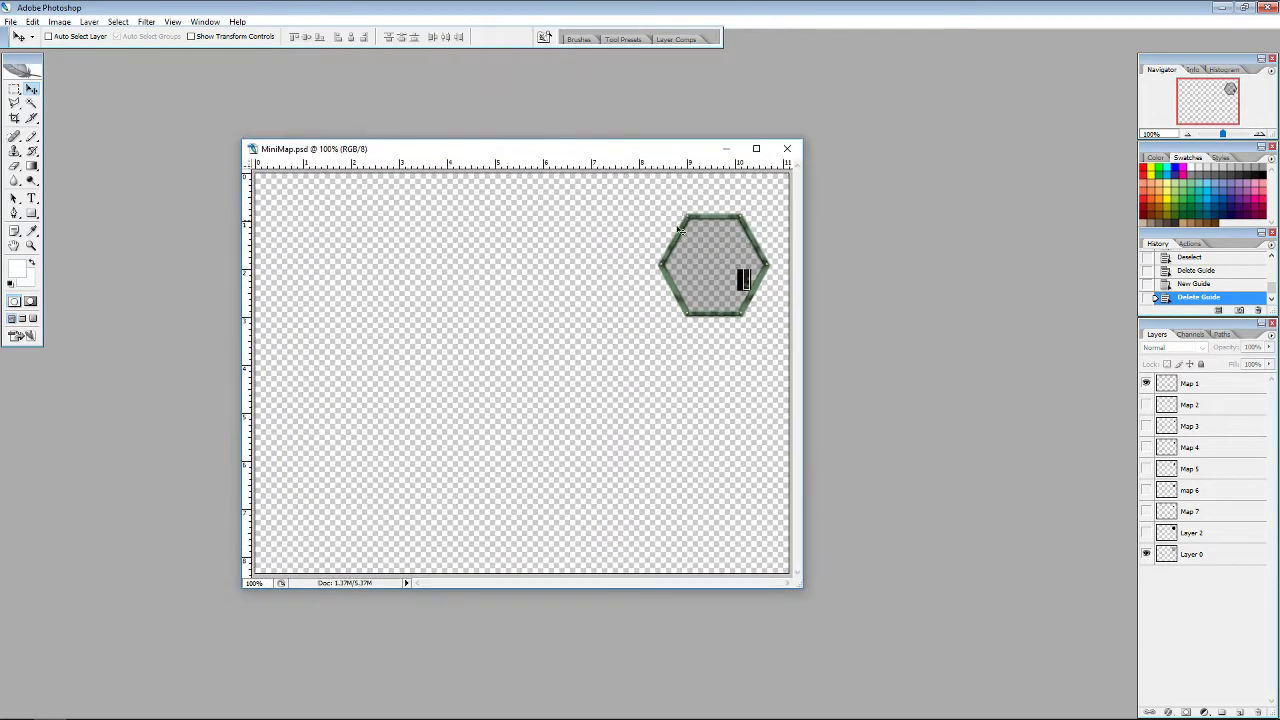
click(1147, 405)
click(1147, 533)
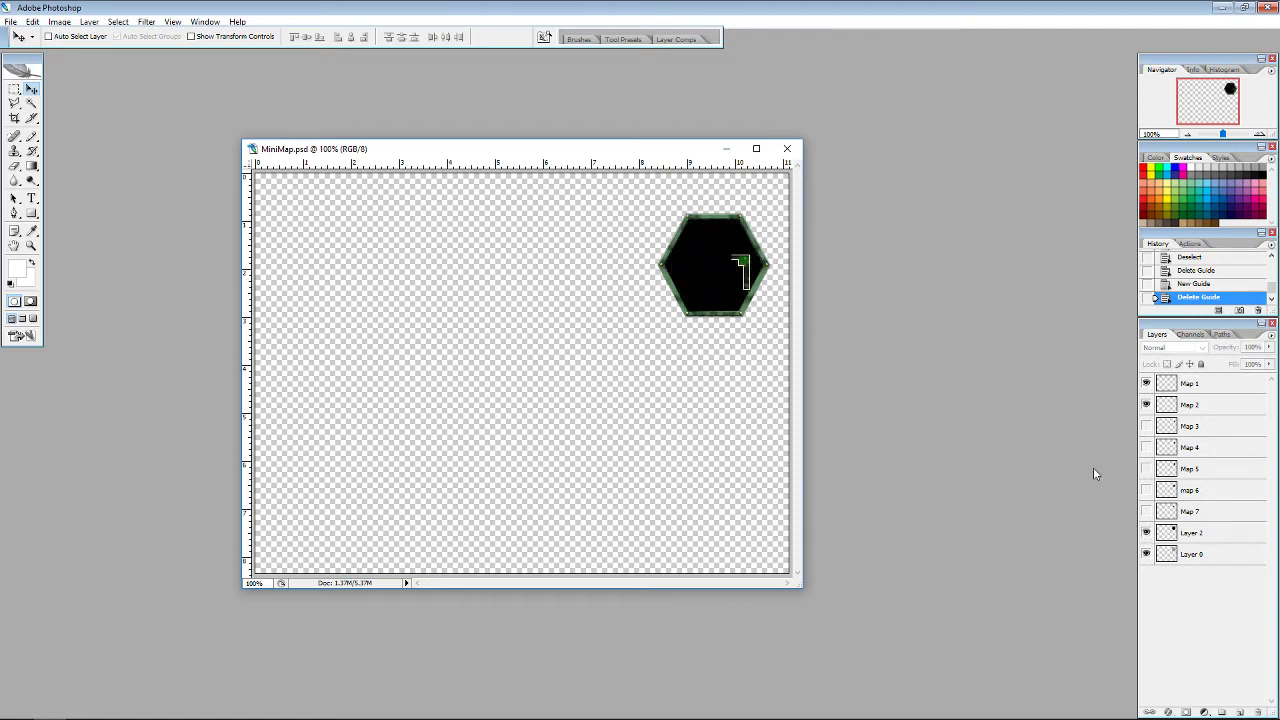
Step: Show the layers Map 3, Map 4, Map 5, map 6 and Map 7 to complete the dungeon map
click(1146, 426)
click(1145, 469)
click(1146, 491)
click(1146, 512)
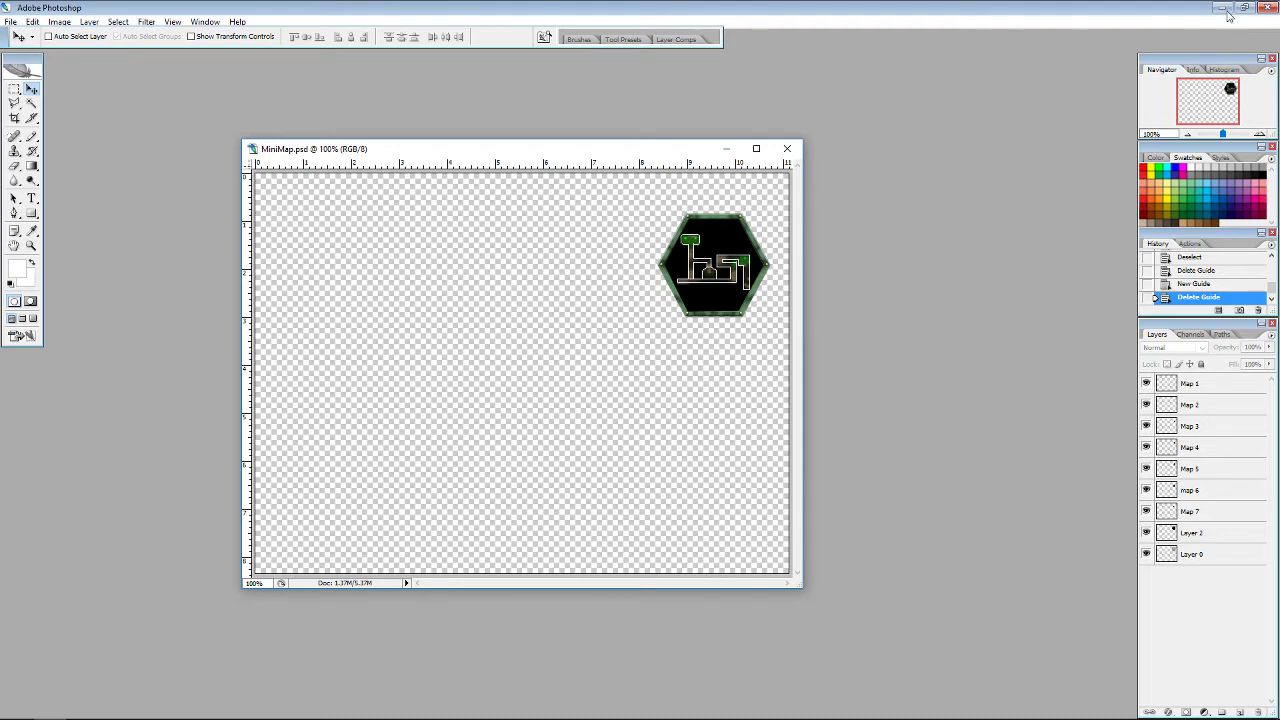
Step: Switch to File Explorer, open the images folder in the Client and Editor resources, and enlarge the window to show all its files
click(1216, 10)
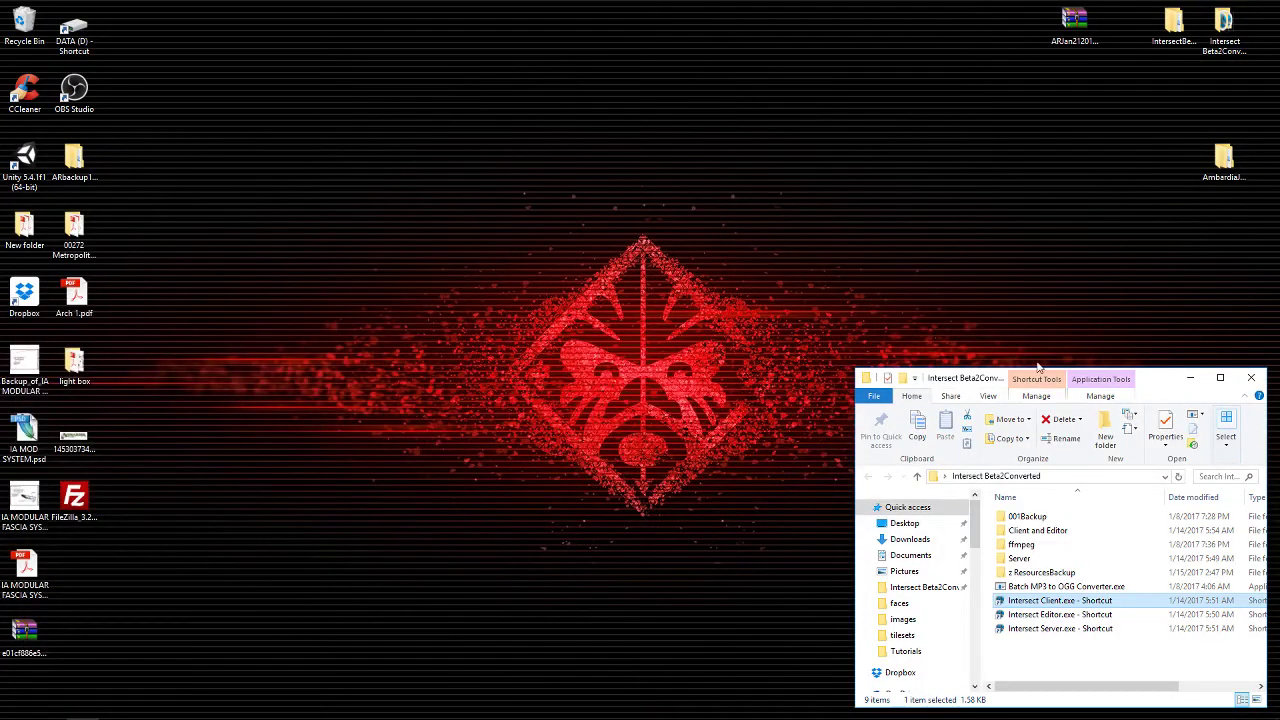
drag(1170, 381, 661, 103)
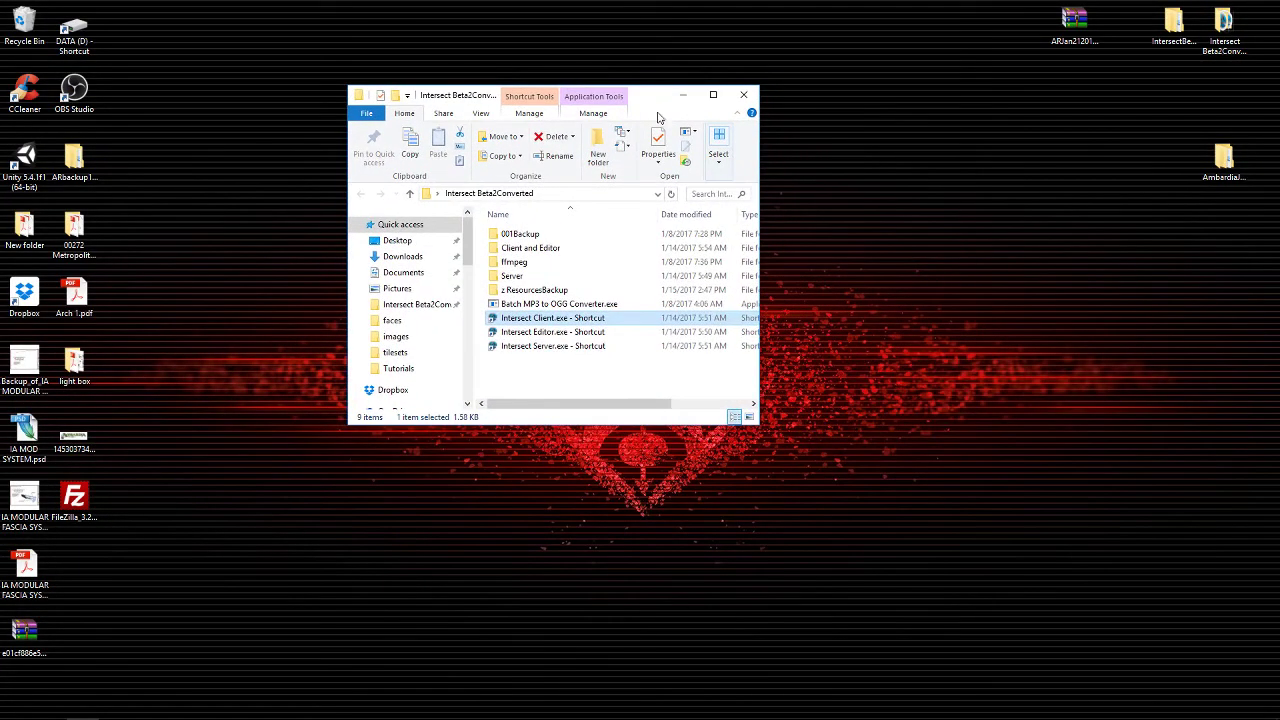
double_click(527, 250)
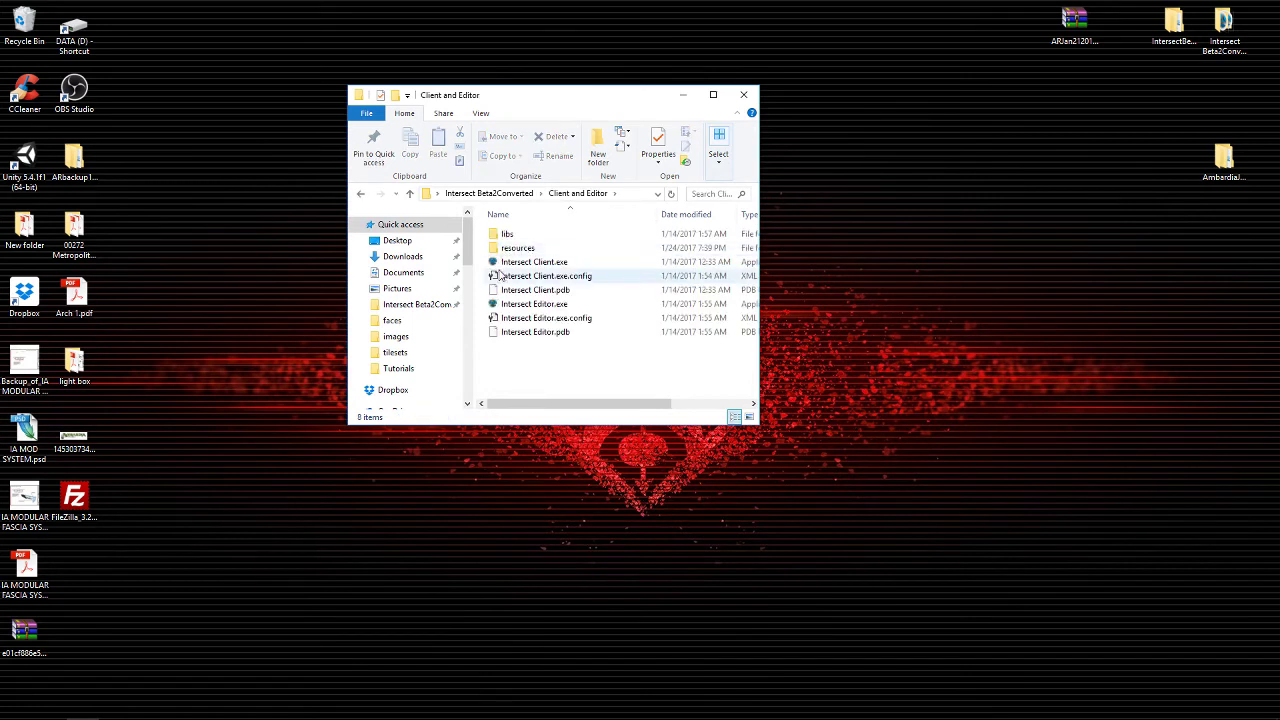
double_click(507, 248)
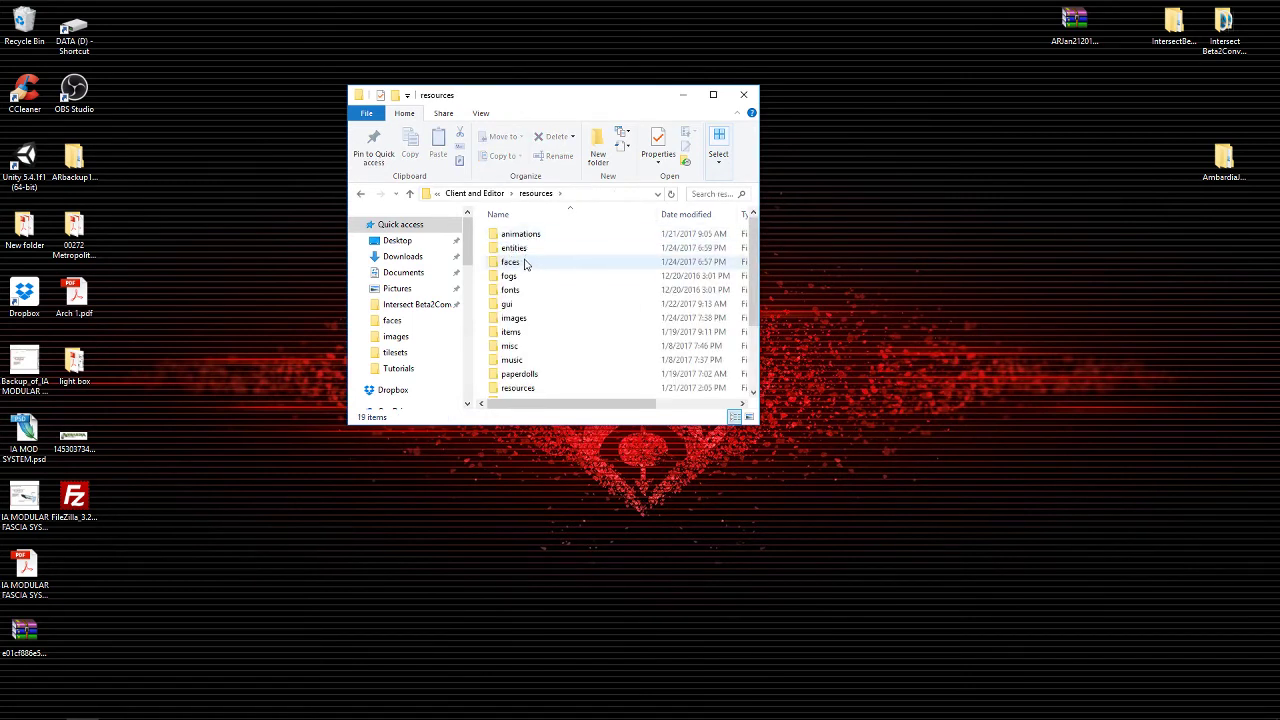
double_click(518, 318)
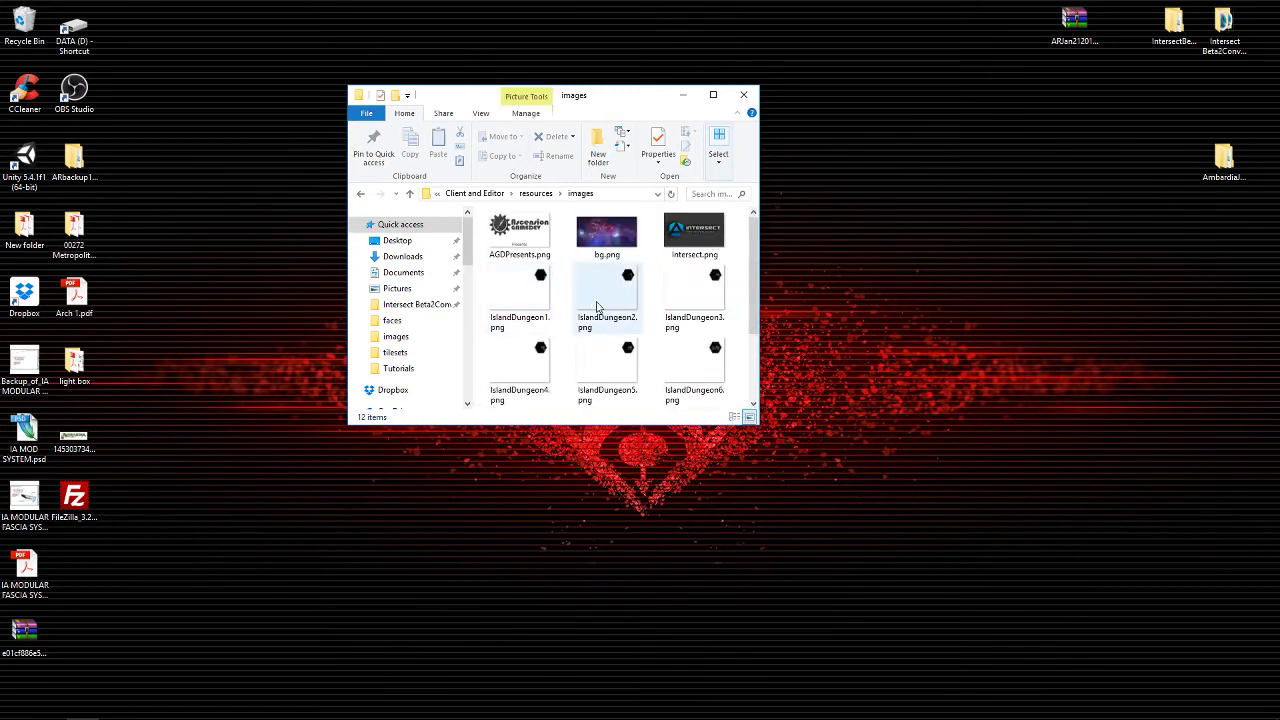
drag(760, 428, 1018, 608)
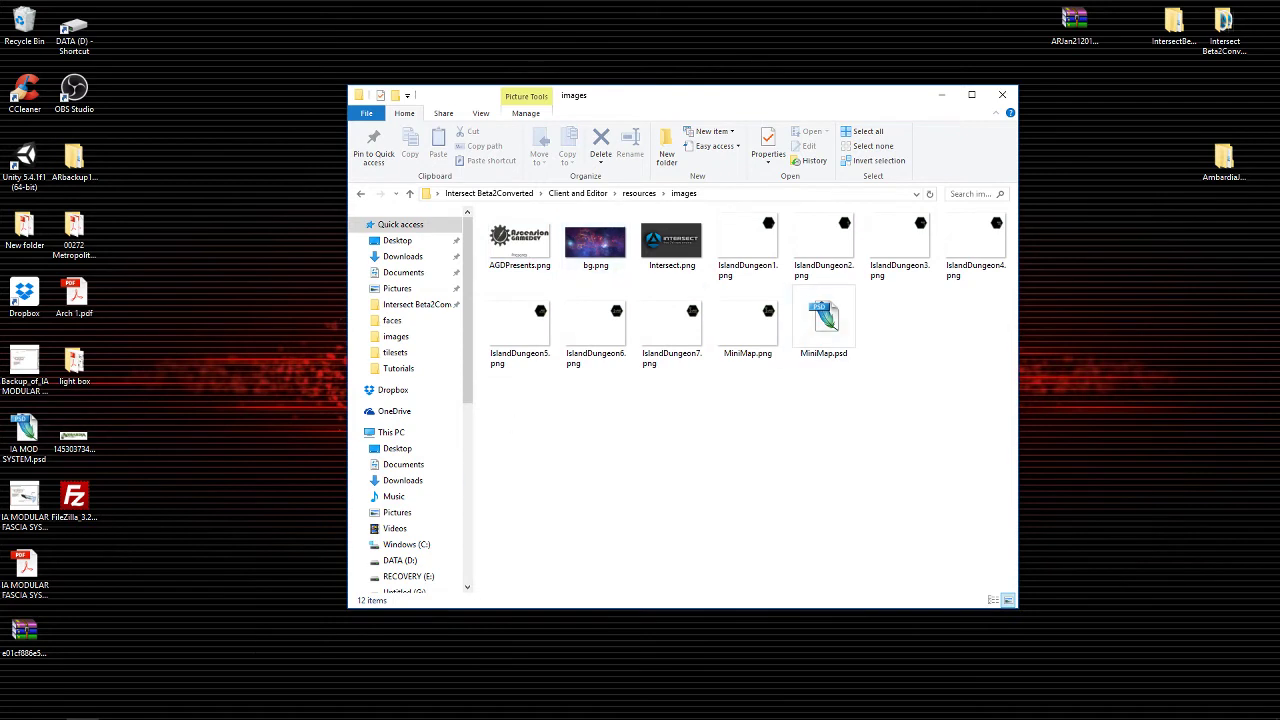
mouse_move(100, 718)
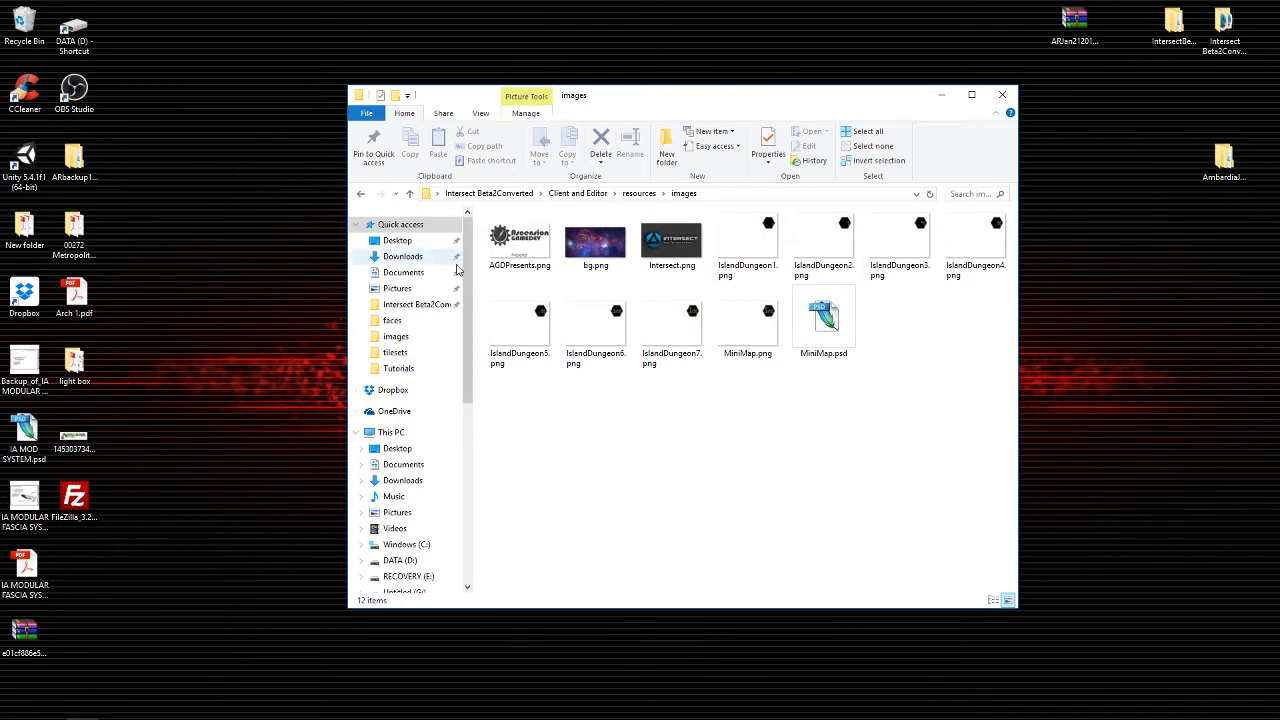
Step: Launch Intersect Editor from the Intersect Beta2Converted folder on the Desktop and log in with the saved credentials
click(399, 241)
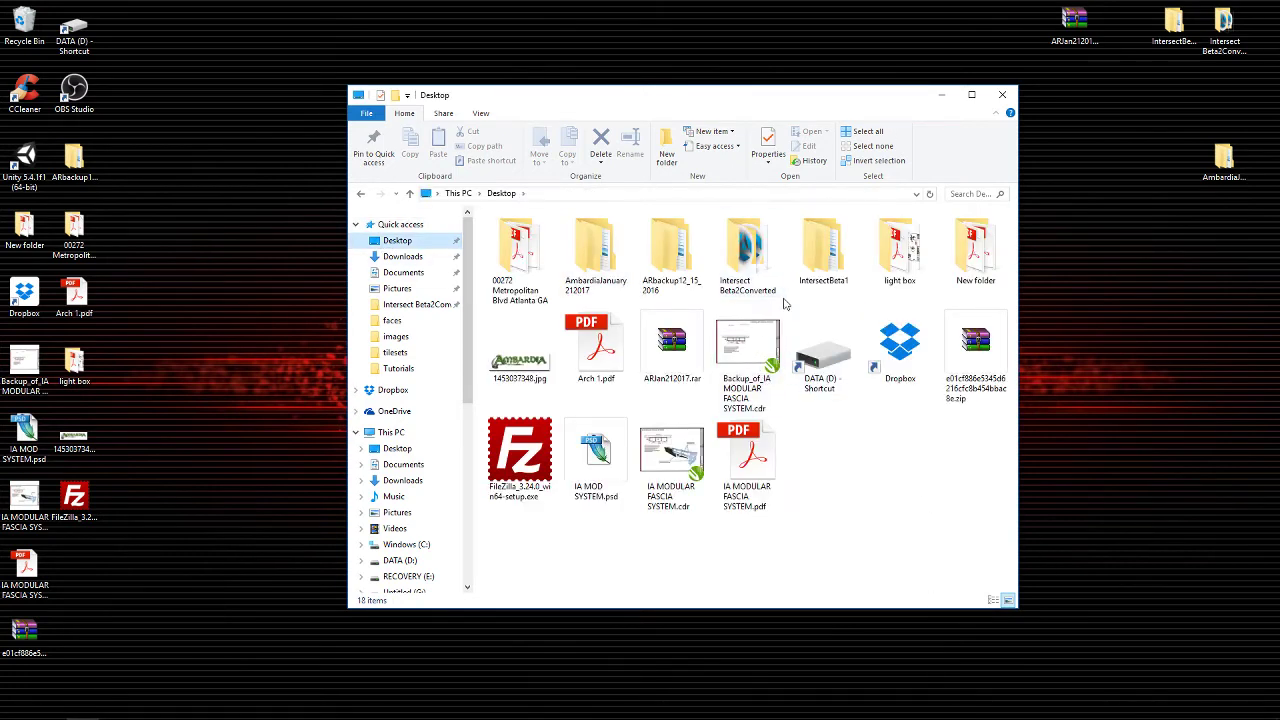
double_click(760, 266)
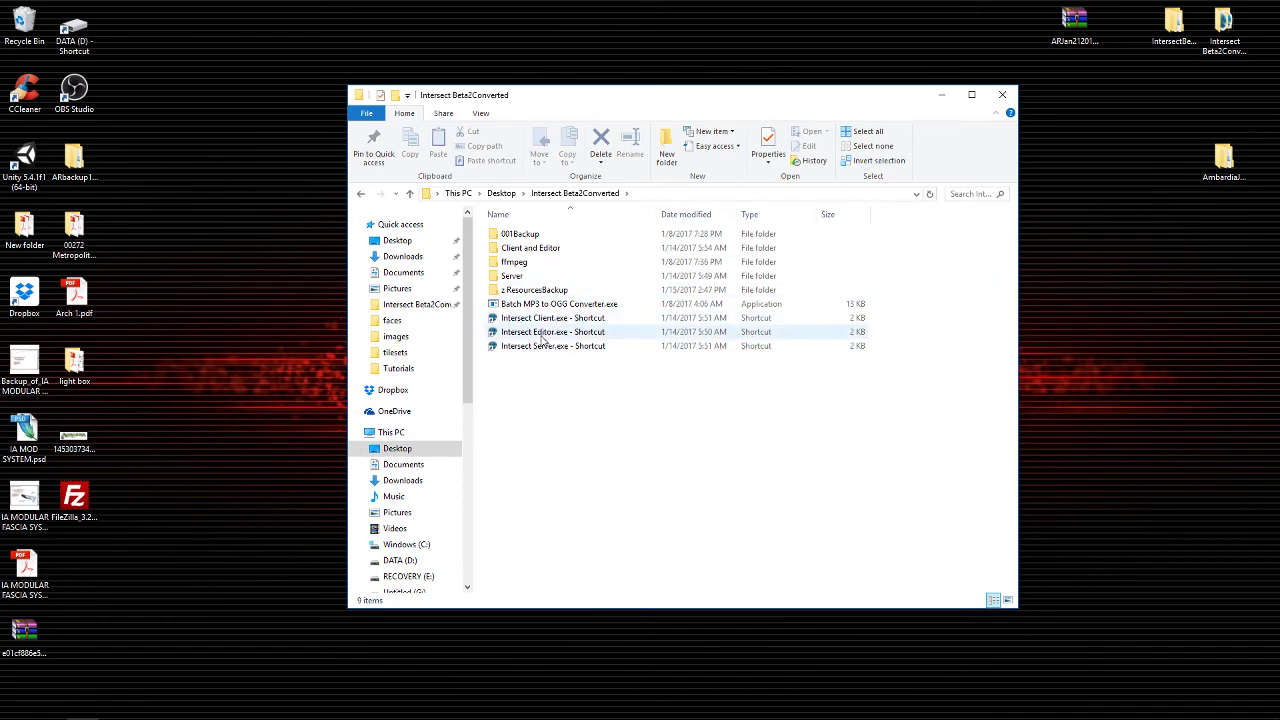
click(541, 333)
double_click(541, 336)
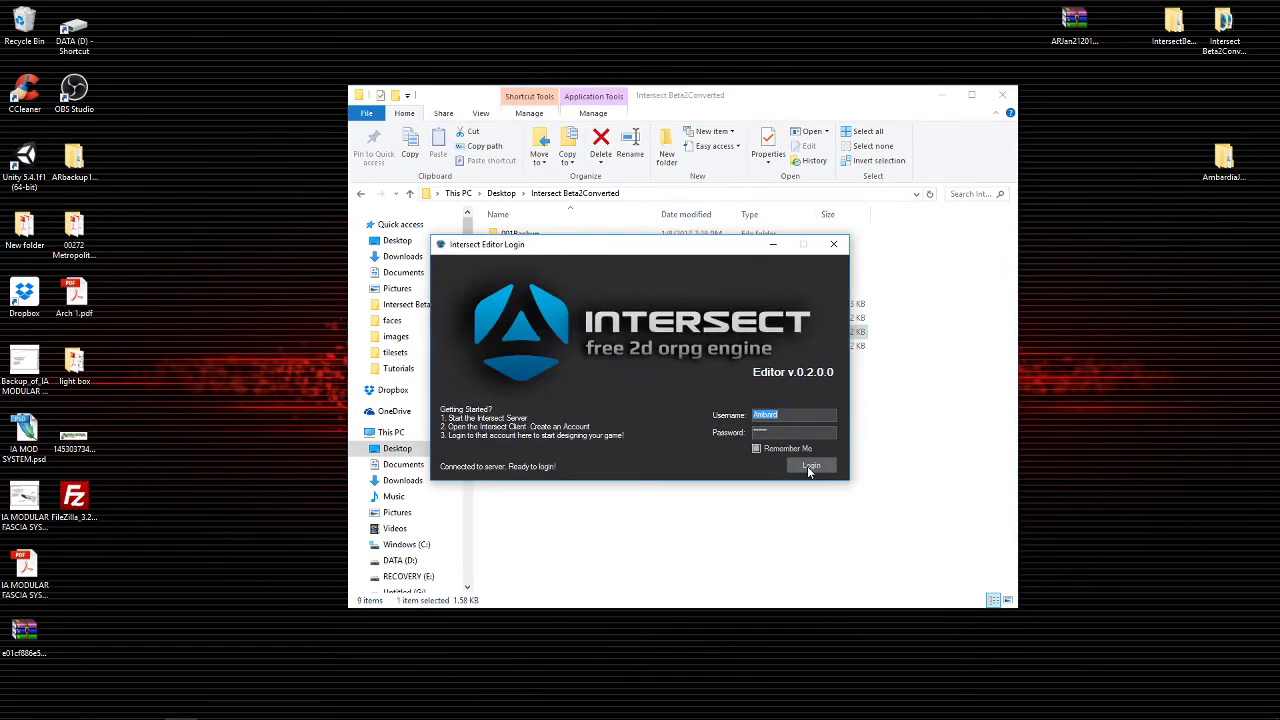
click(807, 466)
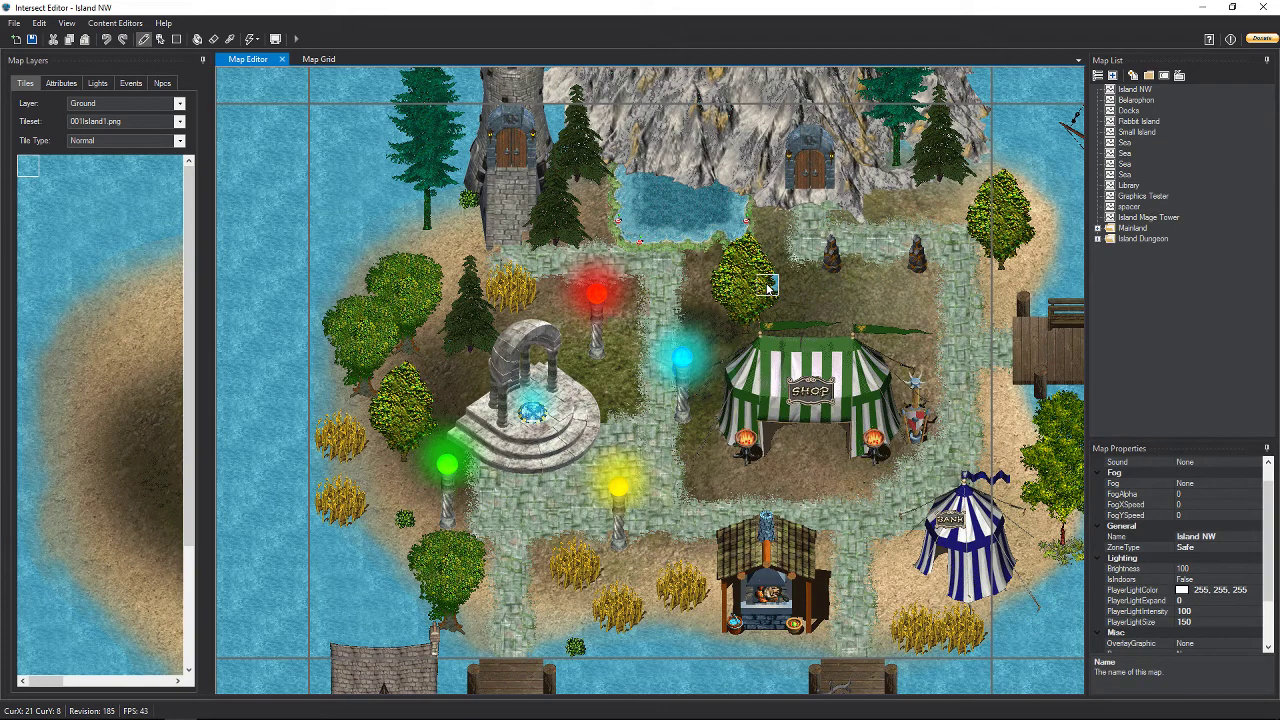
Step: Open the Sea map directly north of the Belarophon map and set its OverlayGraphic to minimap.png
double_click(1034, 355)
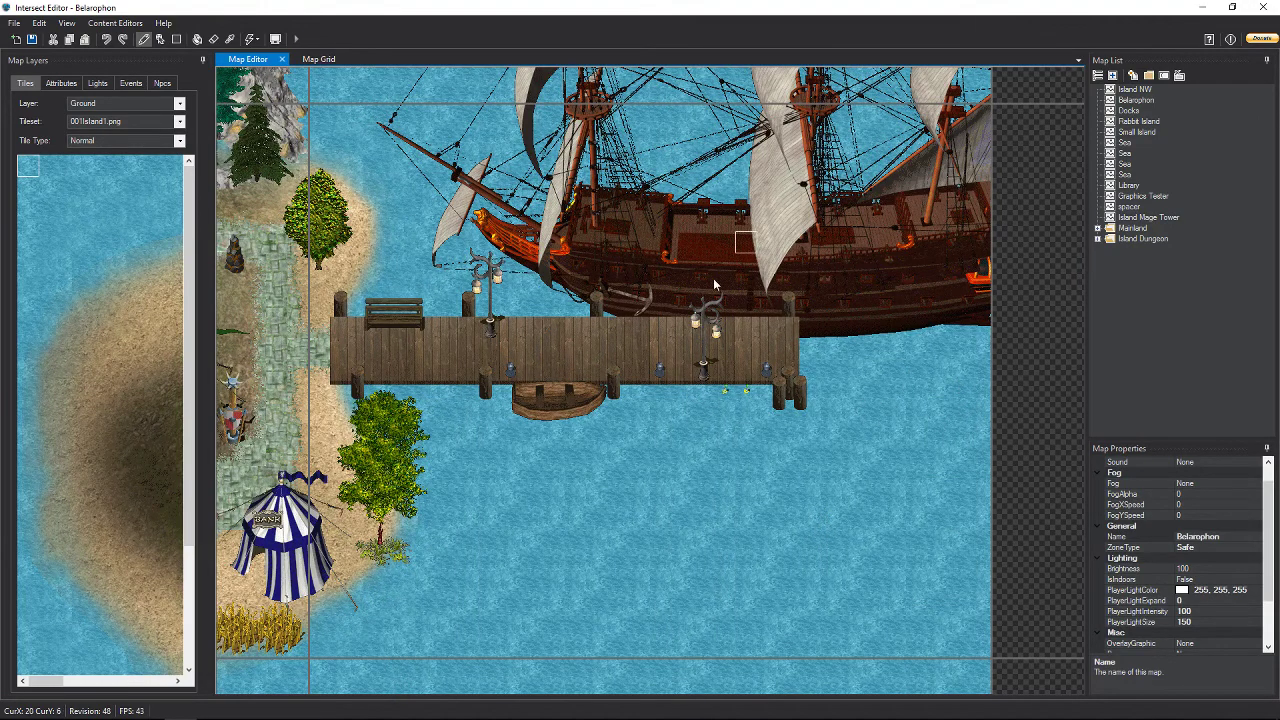
double_click(731, 87)
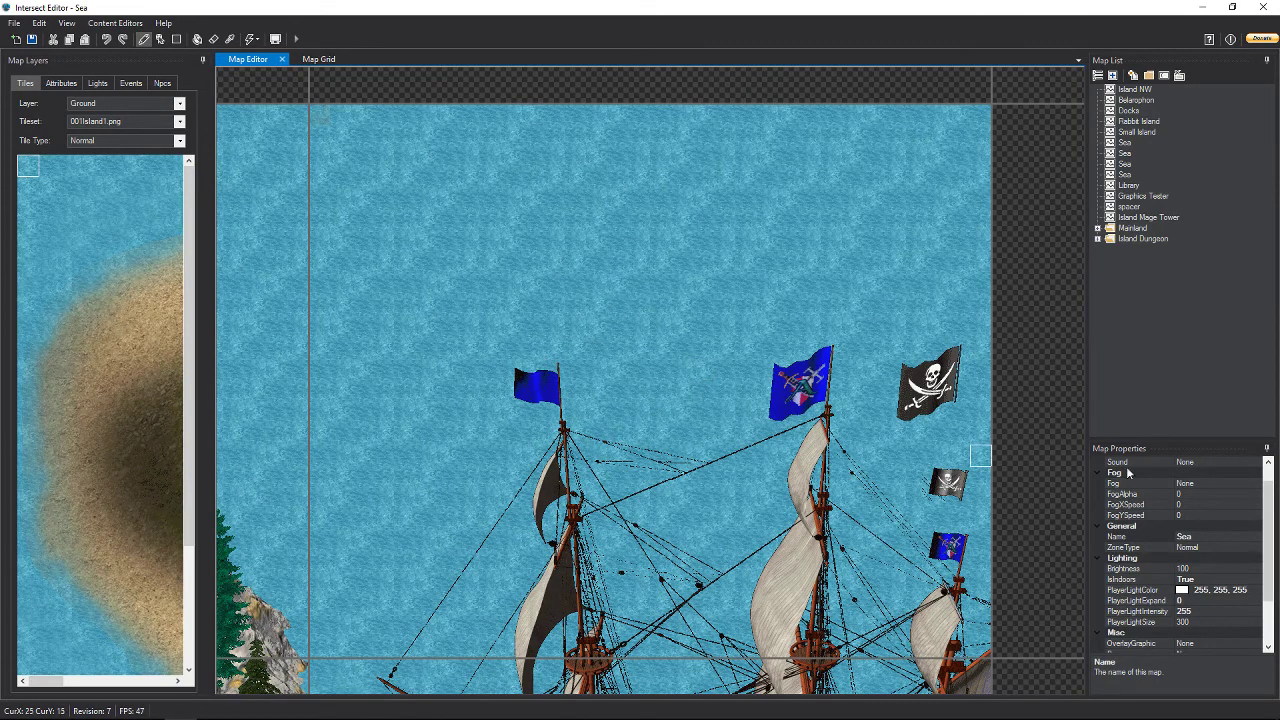
drag(1222, 442, 1172, 315)
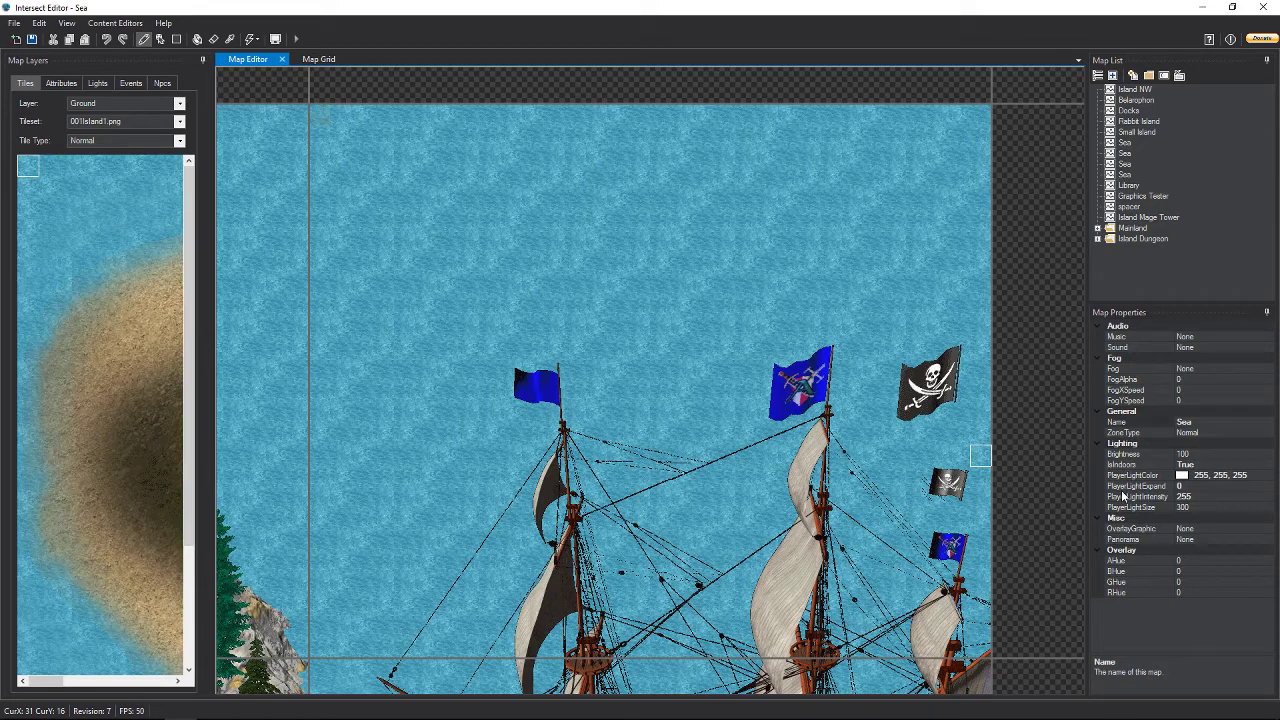
click(1122, 529)
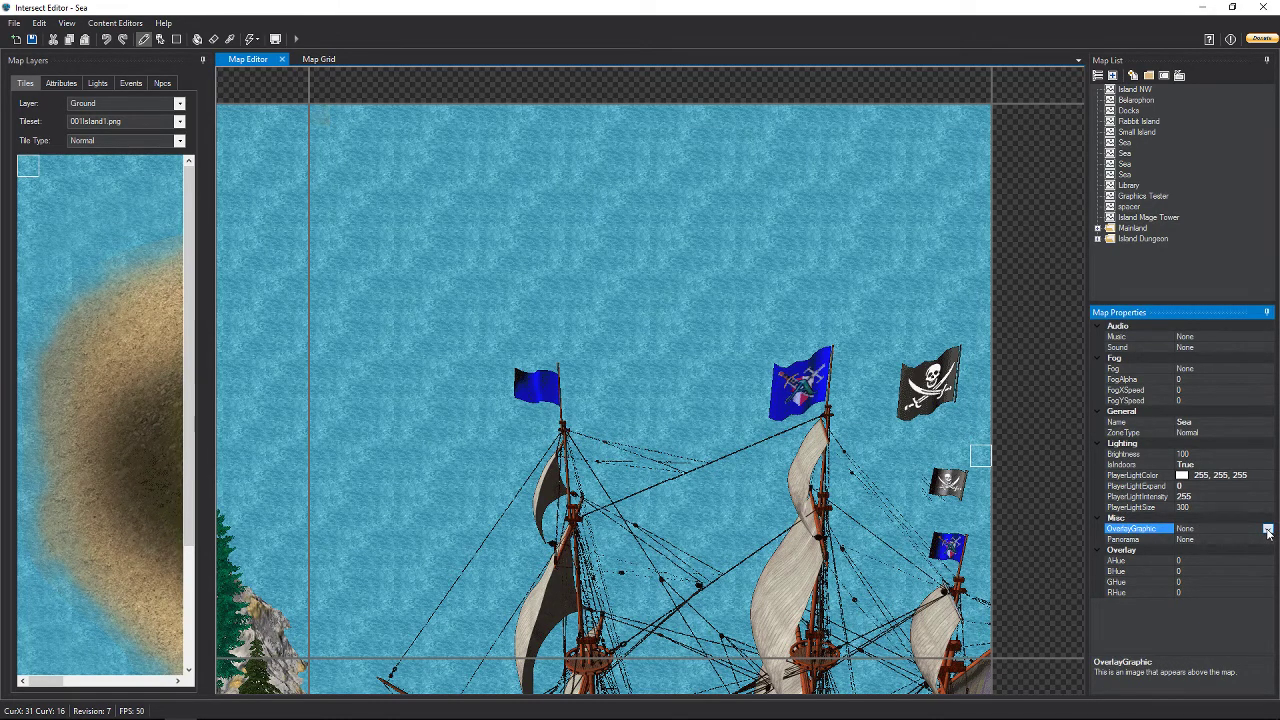
click(1267, 529)
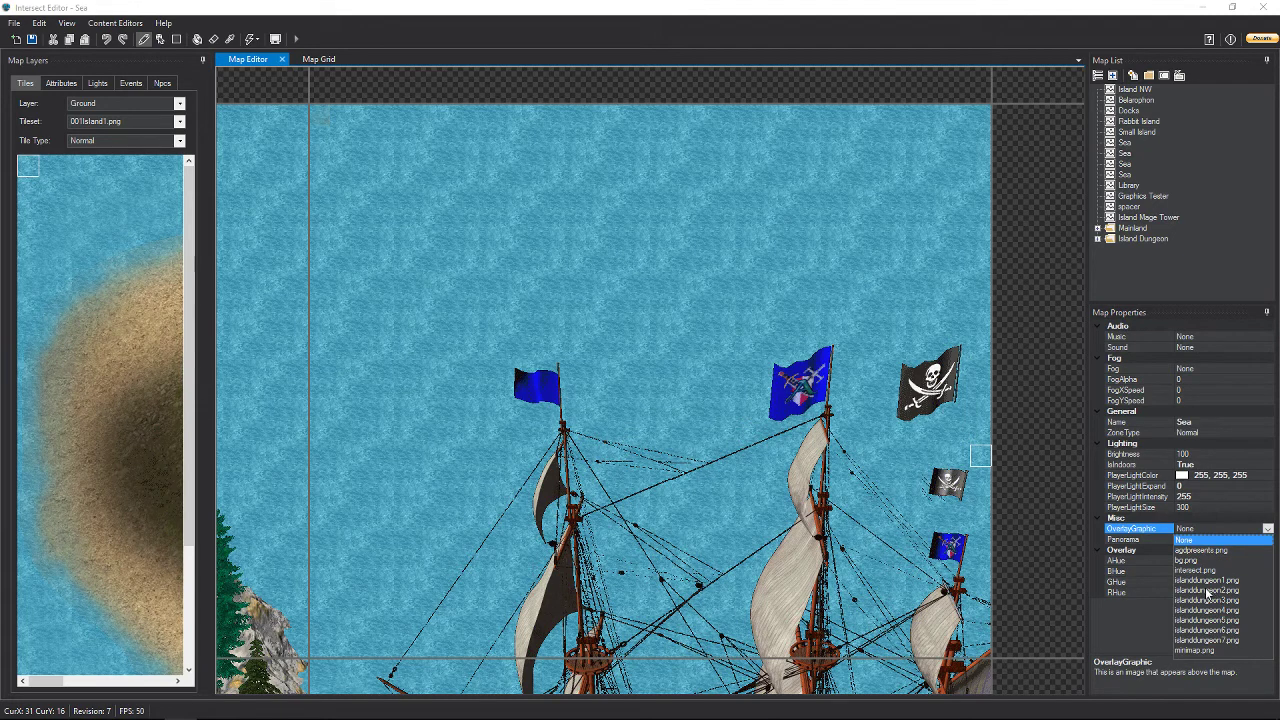
click(1190, 651)
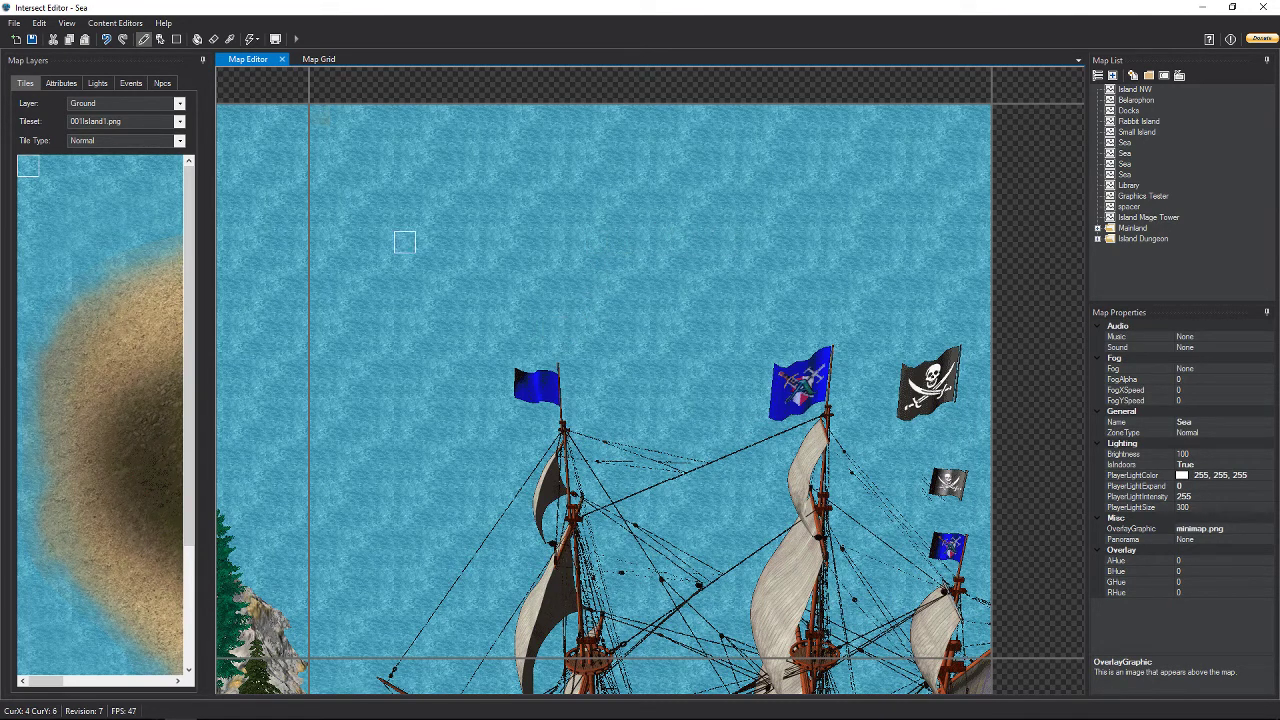
Step: Save the Sea map, confirm the save and close the editor
click(32, 39)
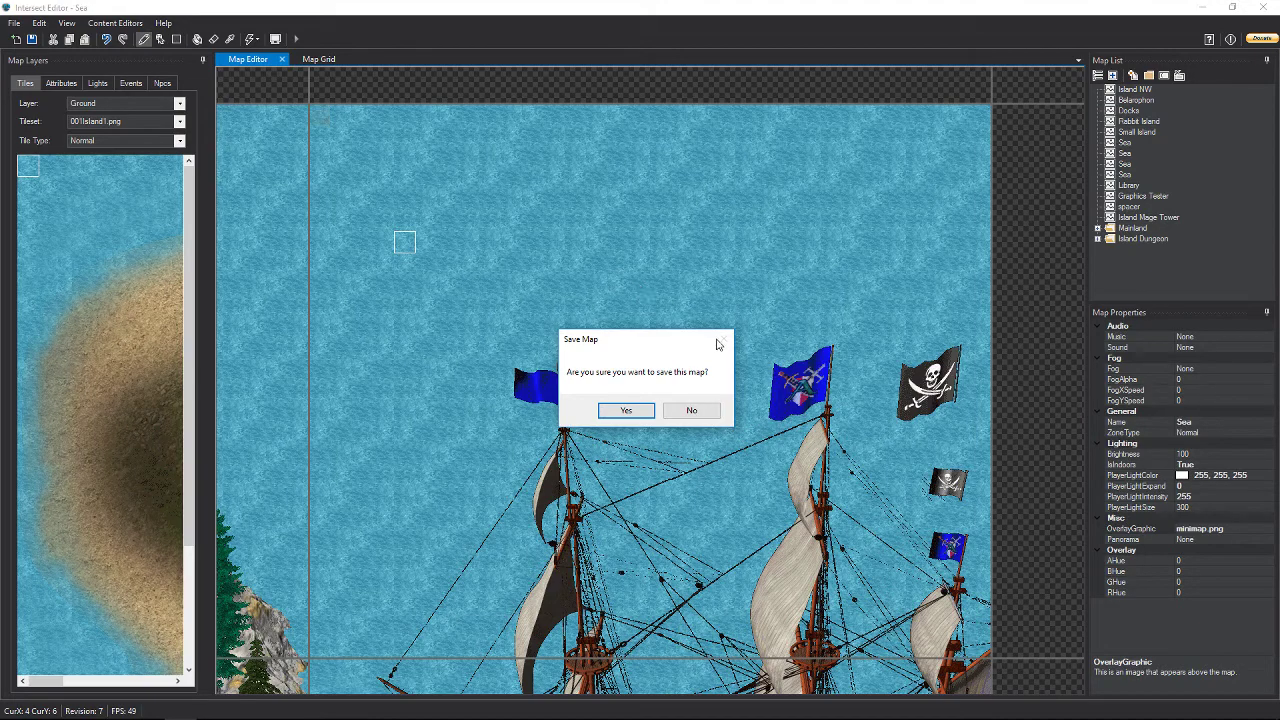
click(623, 410)
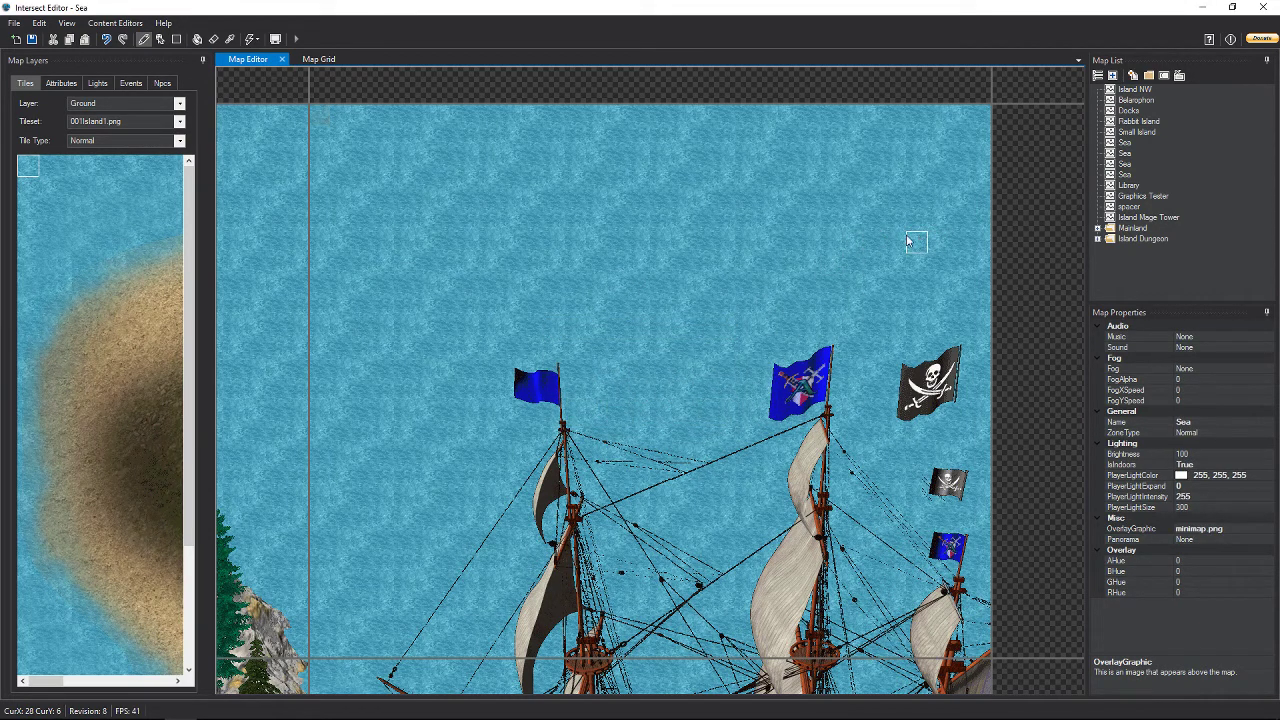
click(1264, 7)
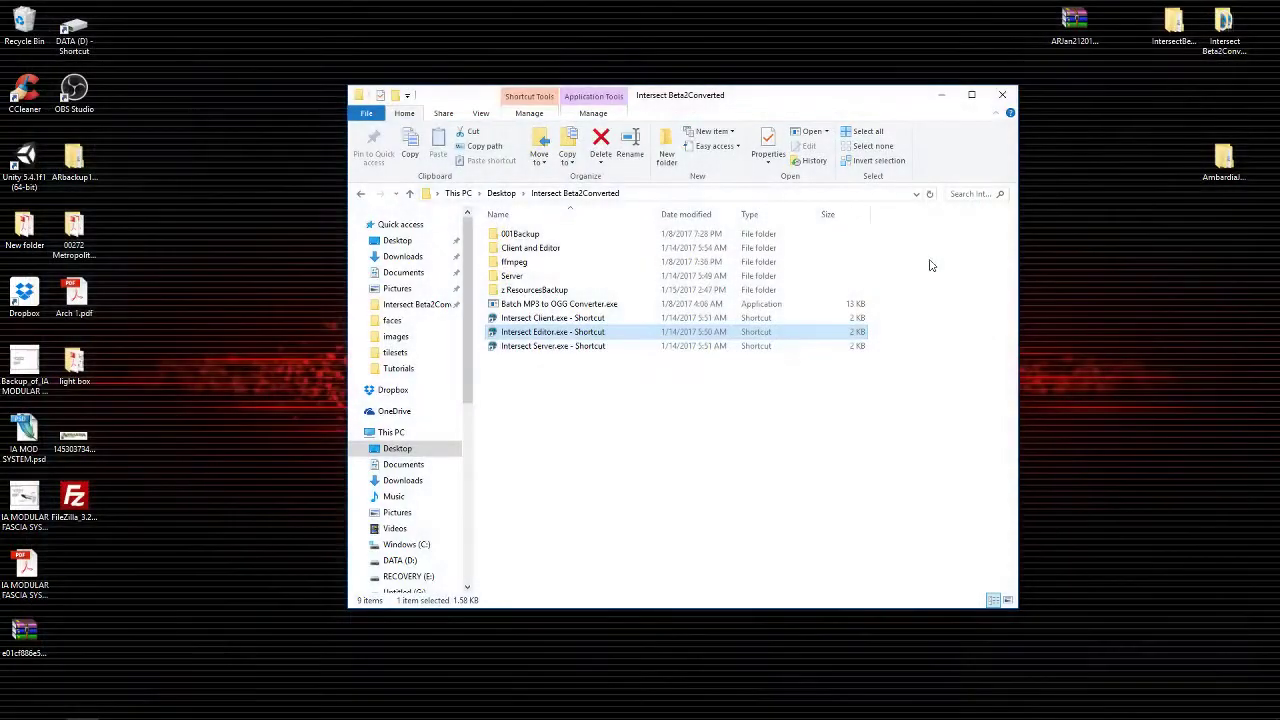
Step: Launch the Intersect Client from its shortcut and log in to Ambardia with the saved account
click(562, 320)
double_click(562, 320)
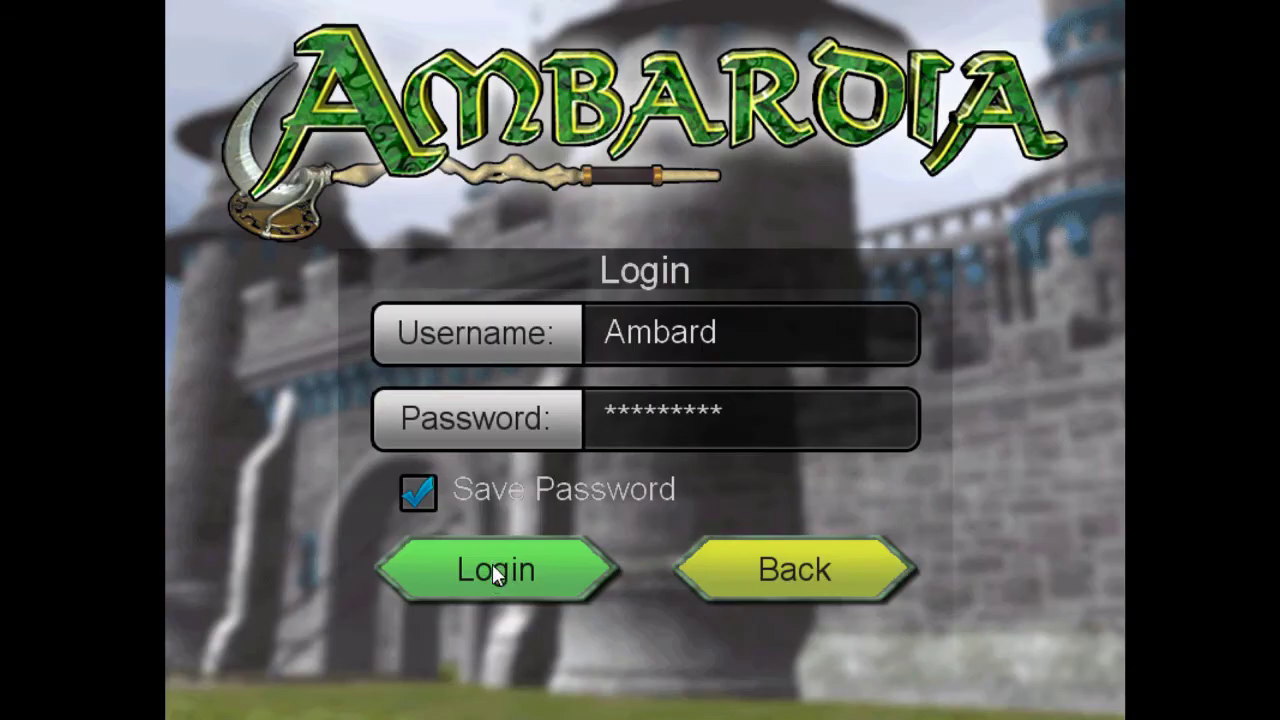
click(487, 570)
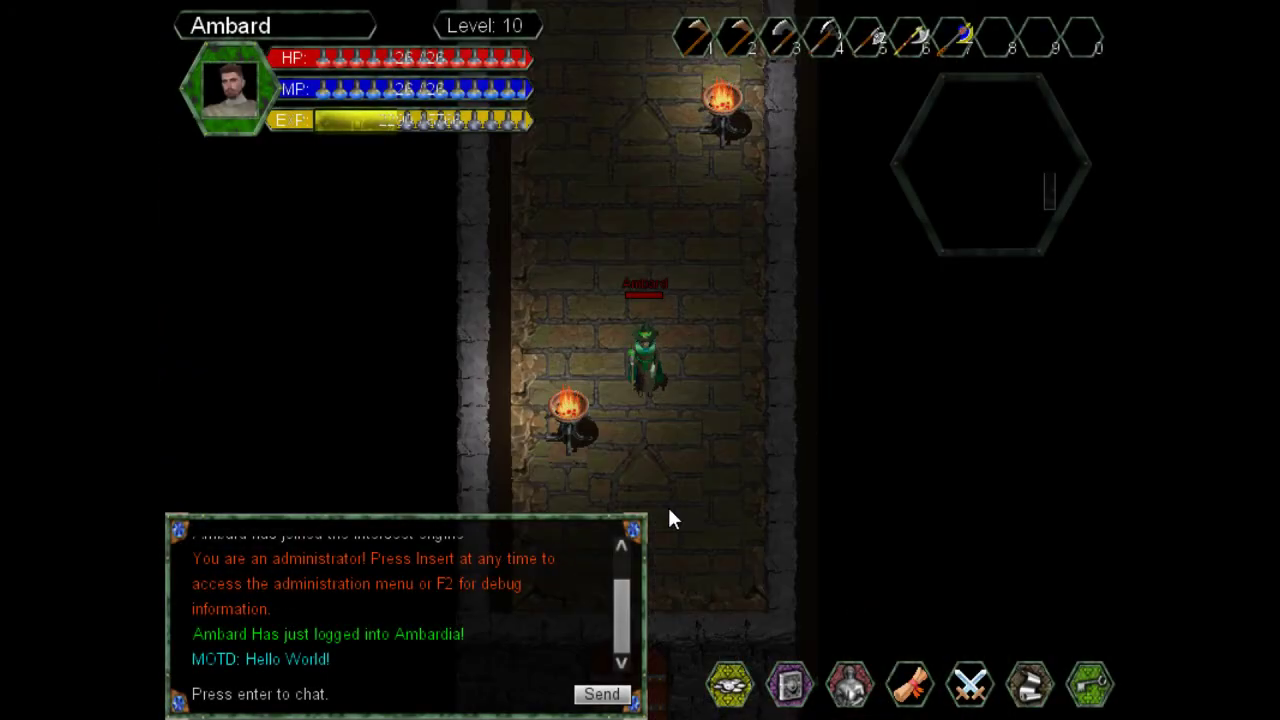
Step: Walk the character out through the dungeon's south door and east along the wooden dock beside the ship
key(s)
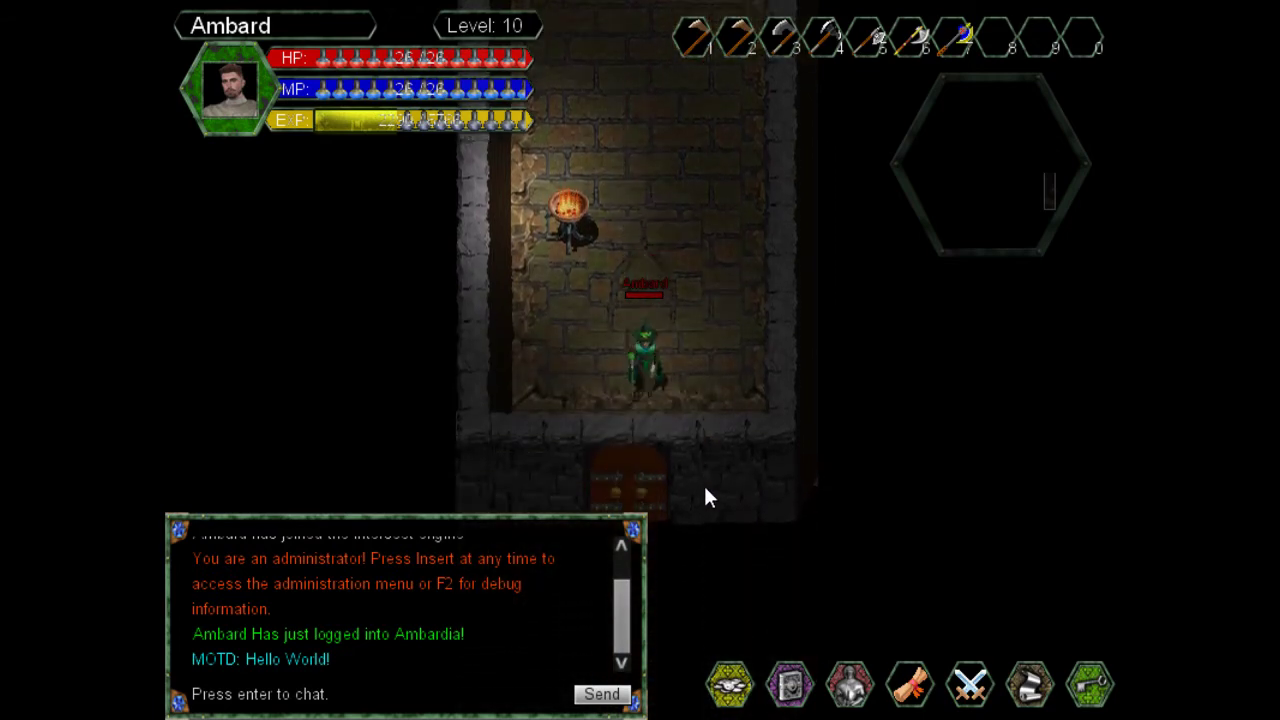
key(s)
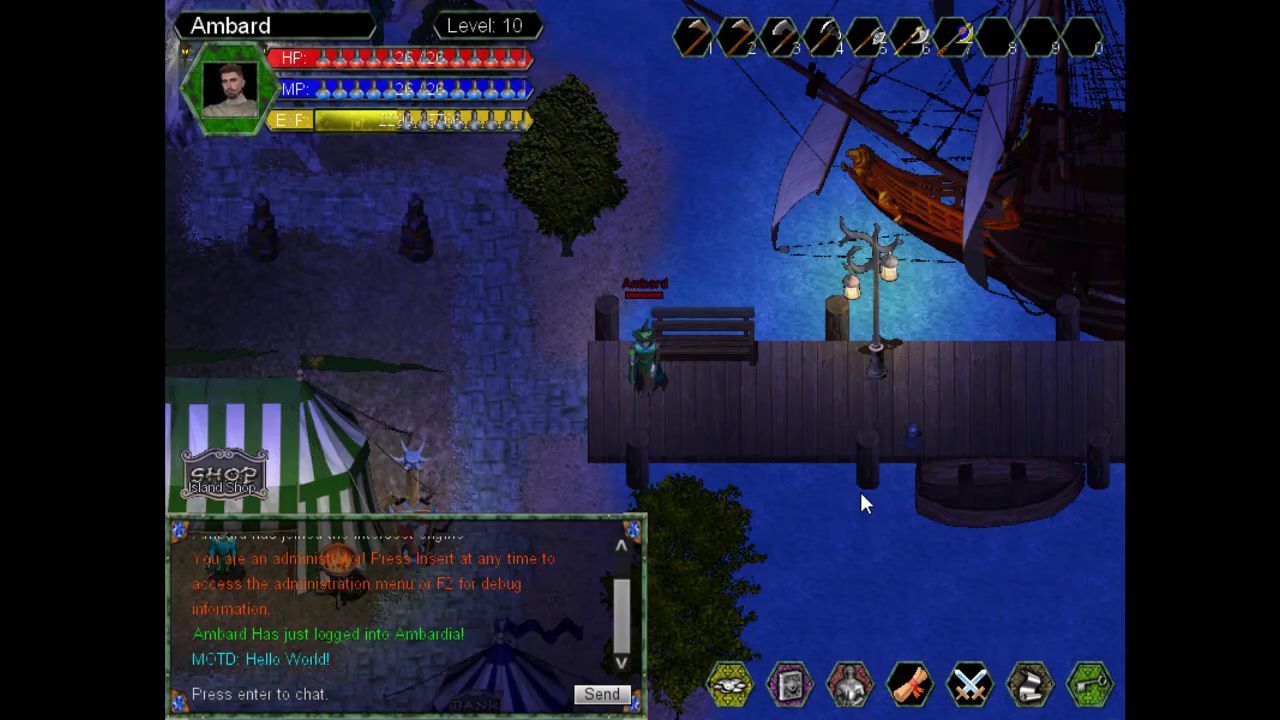
key(Right)
key(Right)
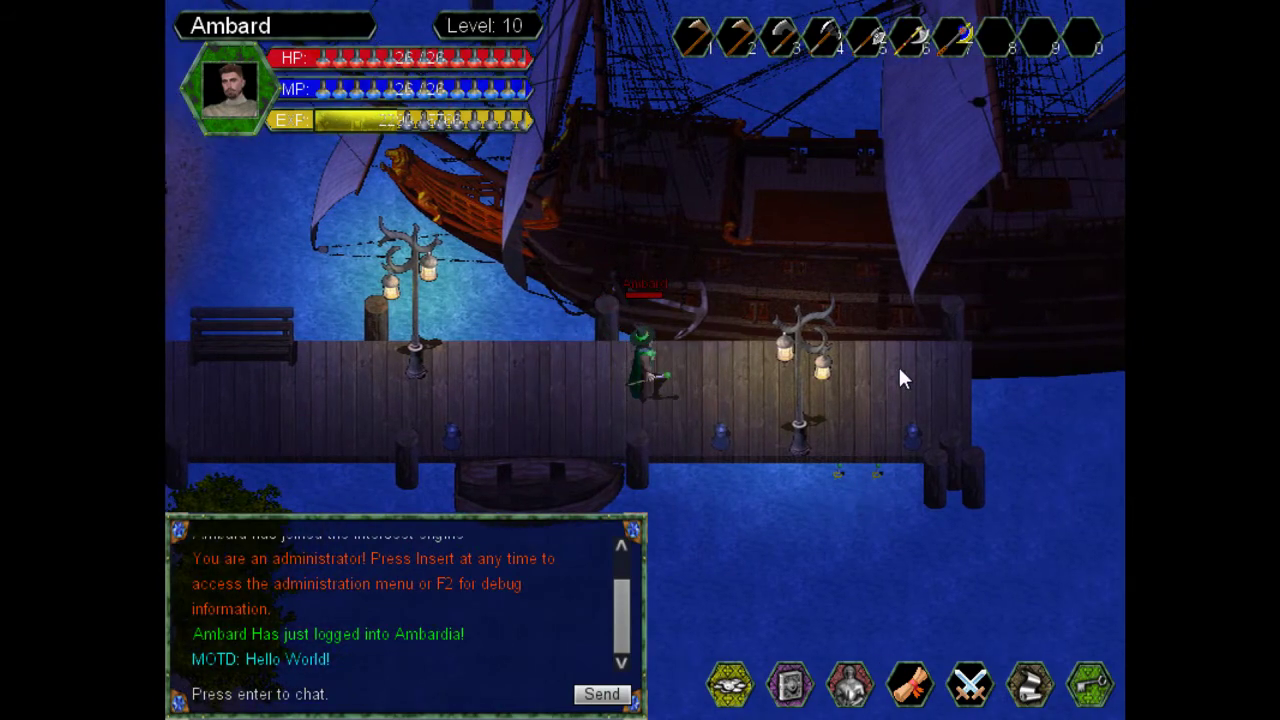
Step: Warp the character north past the ship's masts onto the open Sea map to check its minimap overlay
shift+right_click(734, 144)
shift+right_click(769, 214)
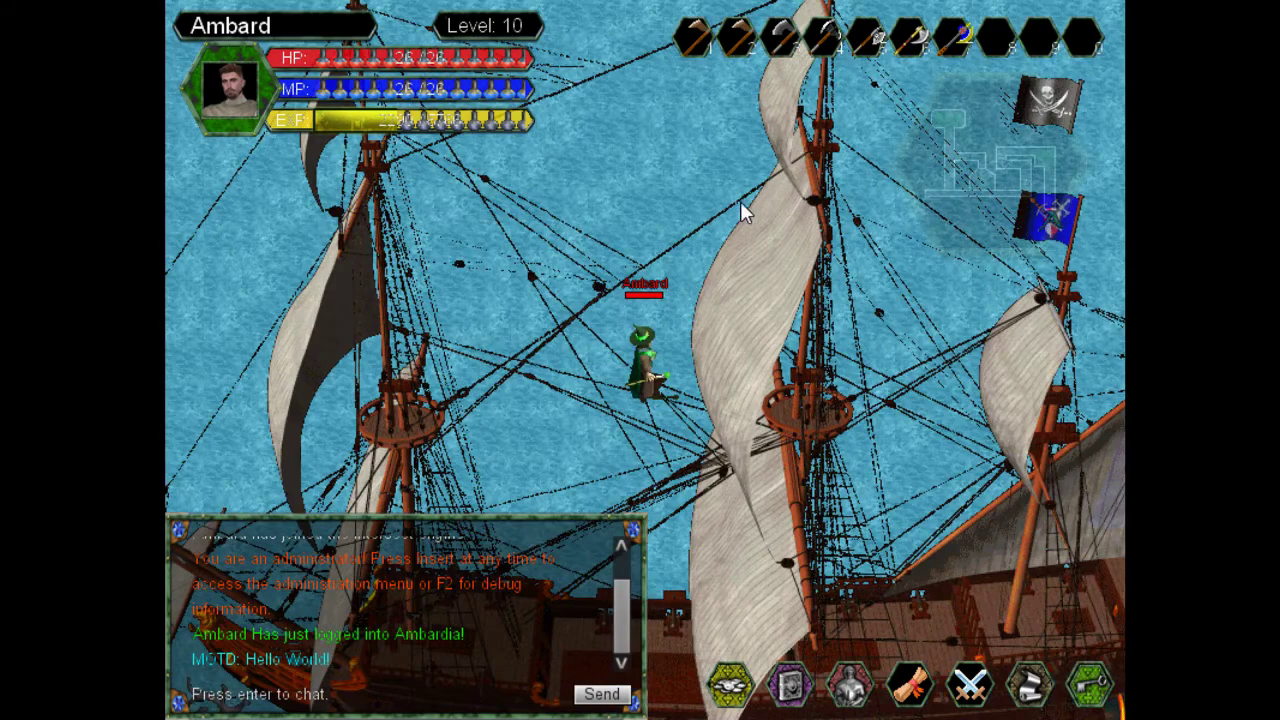
shift+right_click(707, 201)
shift+right_click(654, 172)
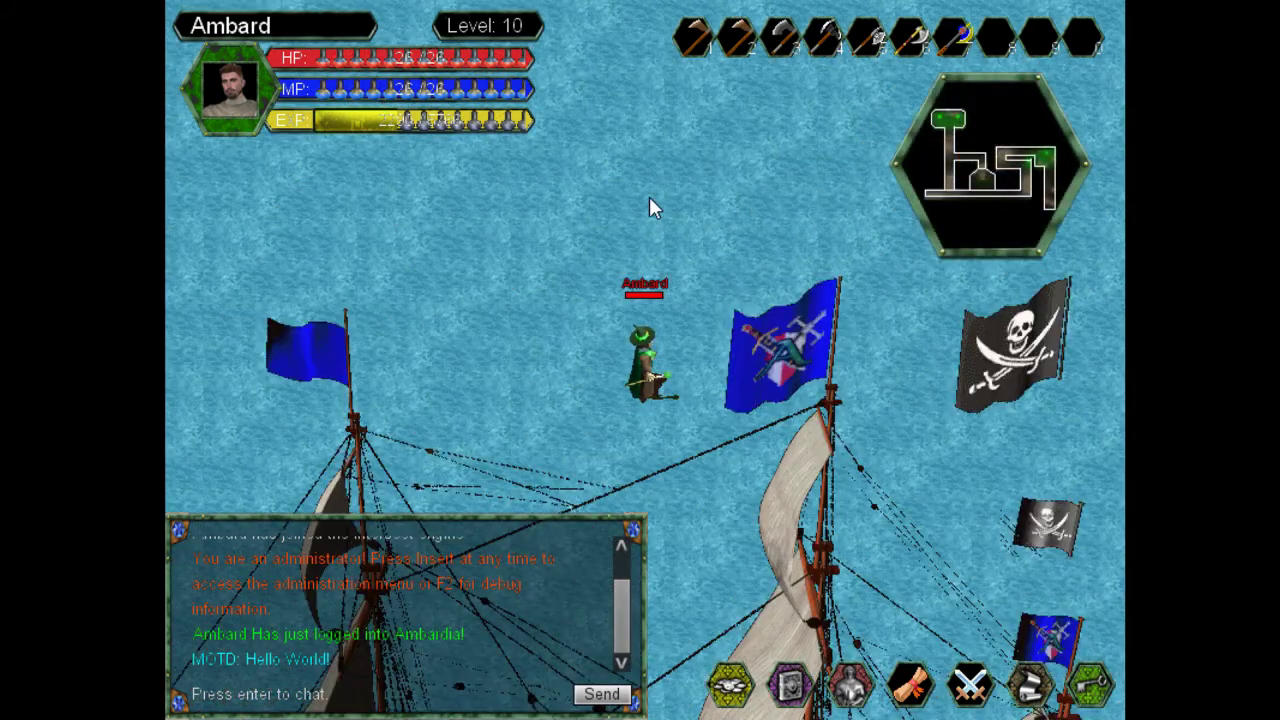
shift+right_click(649, 198)
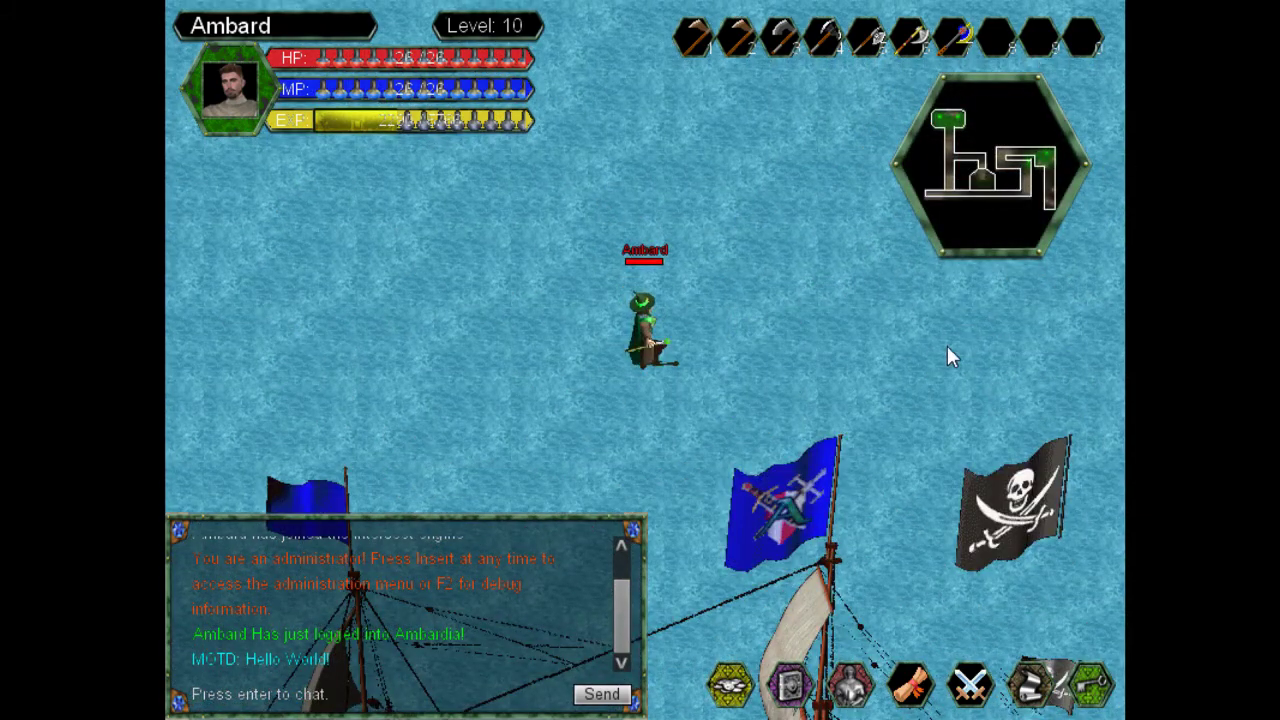
click(578, 342)
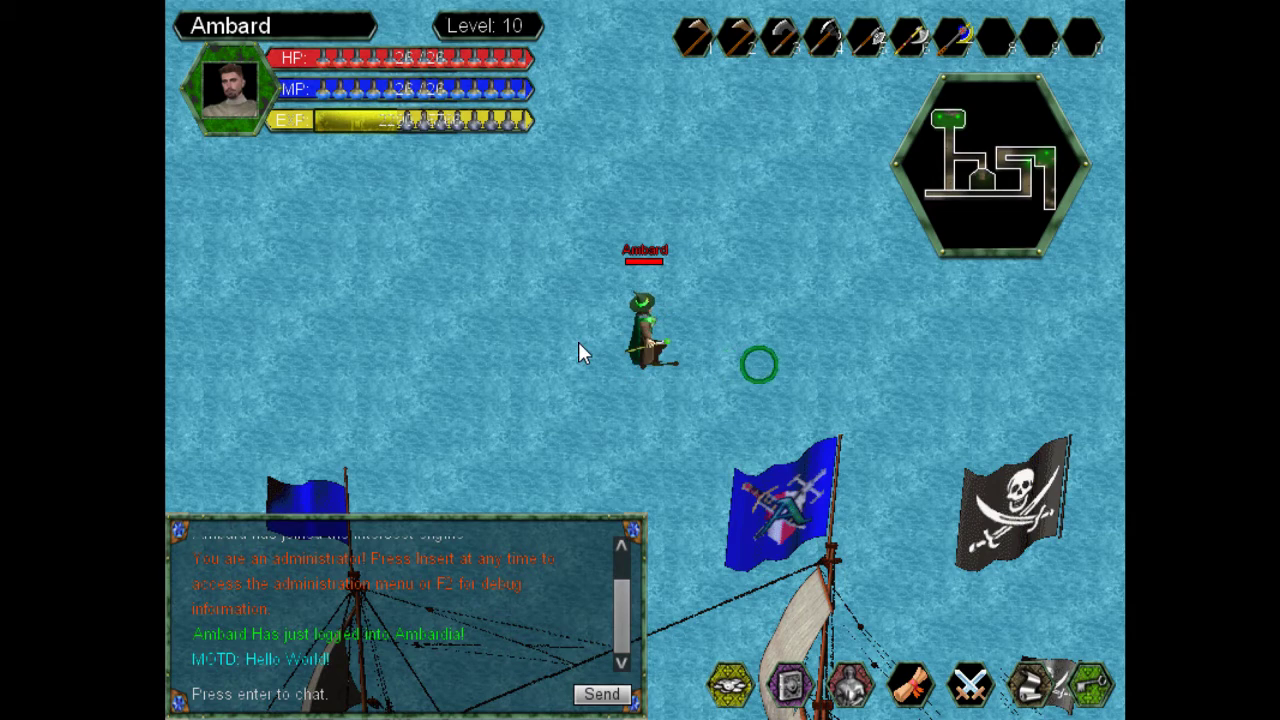